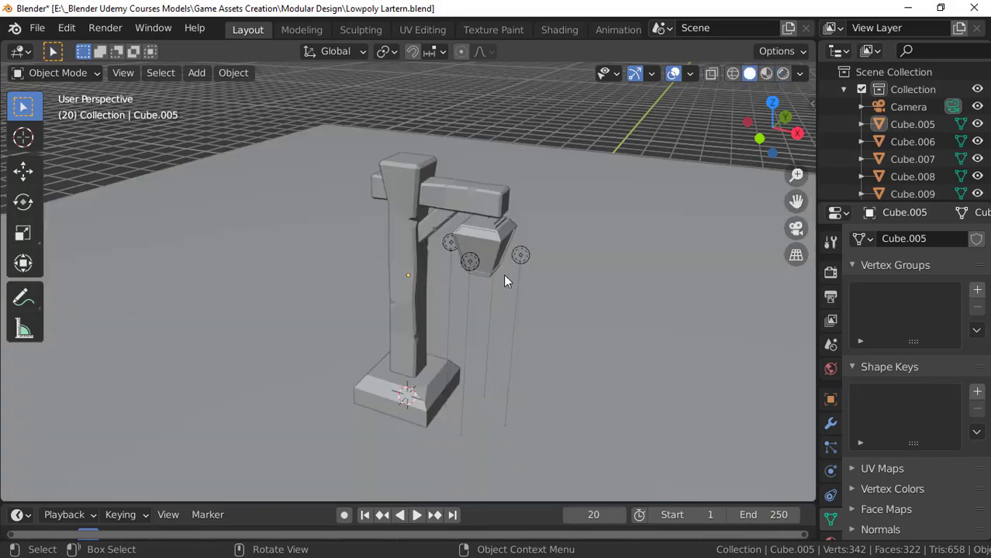
Step: Hide the ground plane beneath the lamp post
scroll(503, 273, "down", 4)
mouse_move(442, 319)
middle_mouse_down()
mouse_move(387, 302)
mouse_move(462, 287)
mouse_move(453, 377)
middle_mouse_up()
left_click(340, 263)
key("h")
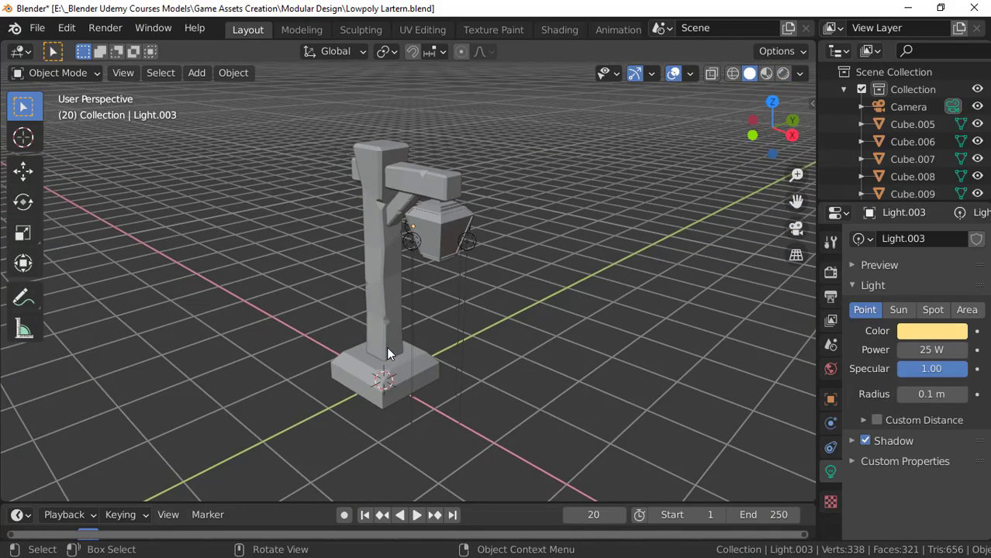
Step: Select all the point lights around the hanging lantern and hide them
scroll(418, 288, "up", 3)
middle_click_drag(510, 318, 450, 324)
left_click(352, 236, "shift")
middle_click_drag(406, 300, 298, 228)
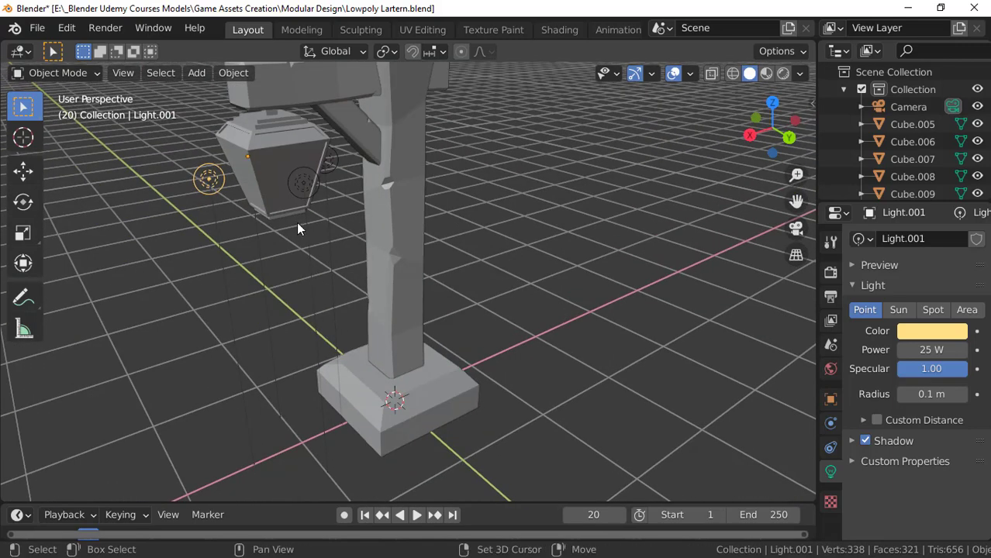
left_click(305, 184, "shift")
left_click(335, 165, "shift")
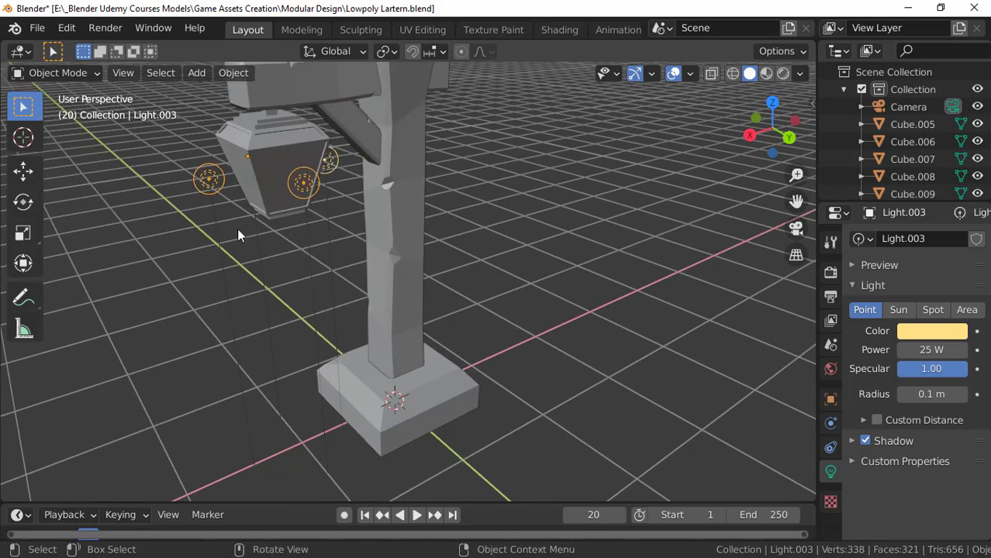
middle_click_drag(237, 229, 224, 167)
key("h")
Step: Select all parts of the lamp post and place a duplicate of them farther along the Y axis
scroll(435, 316, "down", 3)
left_click_drag(223, 165, 481, 426)
scroll(477, 397, "down", 4)
mouse_move(476, 397)
middle_mouse_down()
mouse_move(433, 389)
mouse_move(472, 388)
middle_mouse_up()
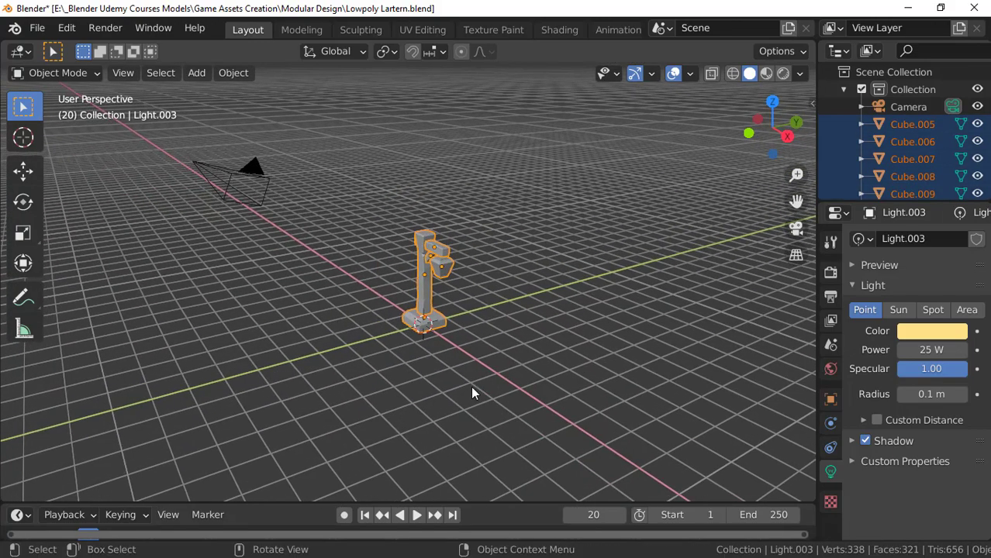
key("shift+d")
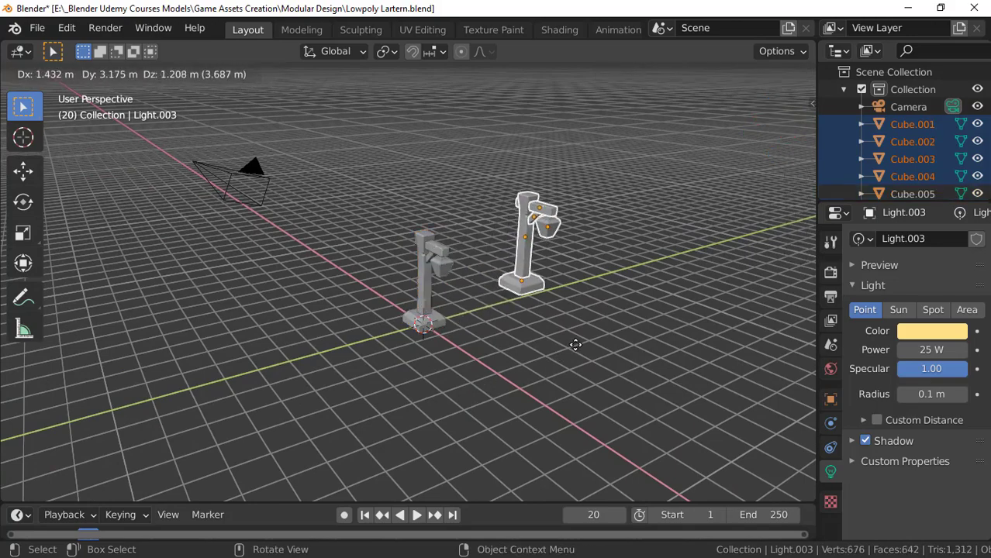
key("y")
left_click(641, 331)
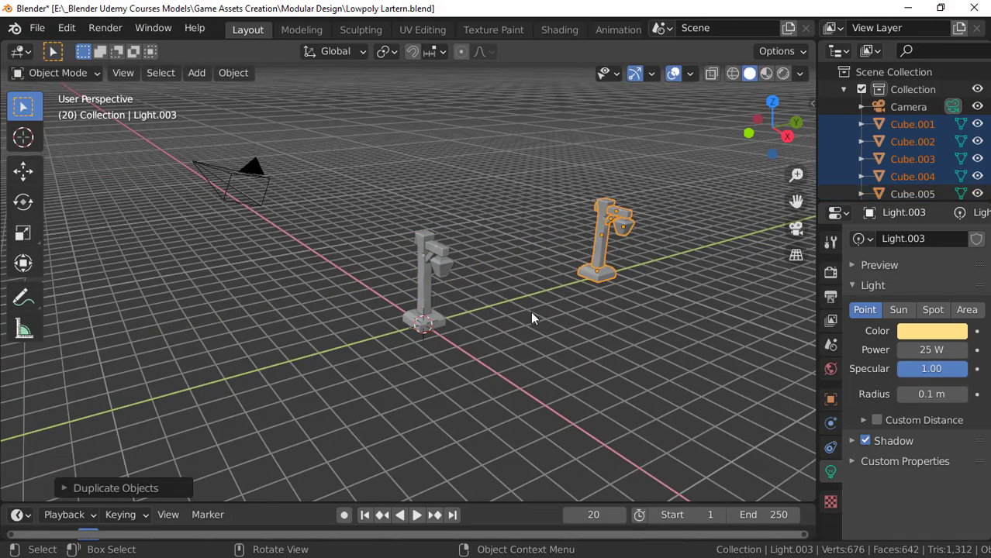
Step: Deselect everything and examine the original lamp post alongside its duplicate
middle_click_drag(530, 310, 553, 214)
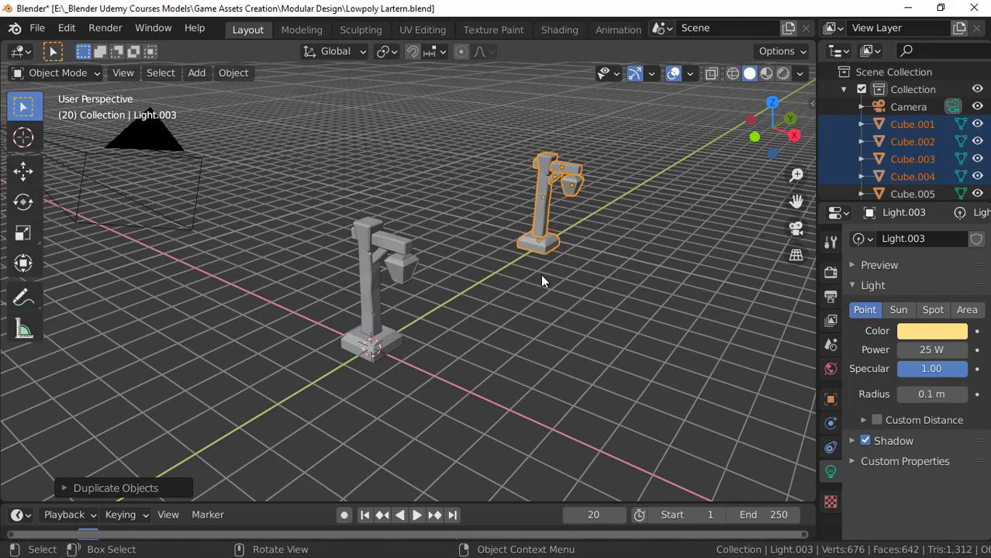
left_click(558, 300)
scroll(531, 293, "up", 4)
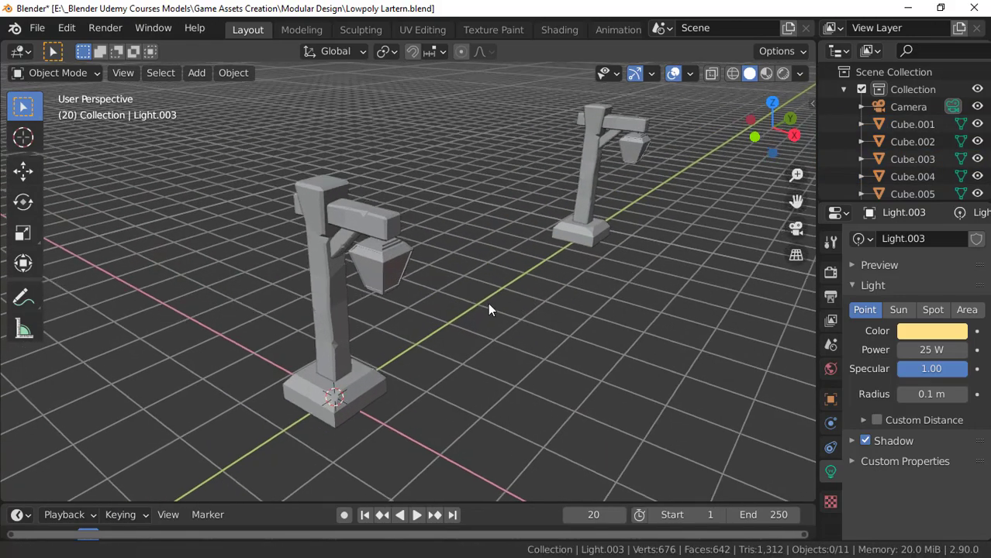
middle_click_drag(488, 303, 456, 319, "shift")
middle_click_drag(560, 263, 533, 295, "shift")
left_click_drag(505, 117, 606, 223)
left_click(621, 259)
scroll(470, 338, "down", 3)
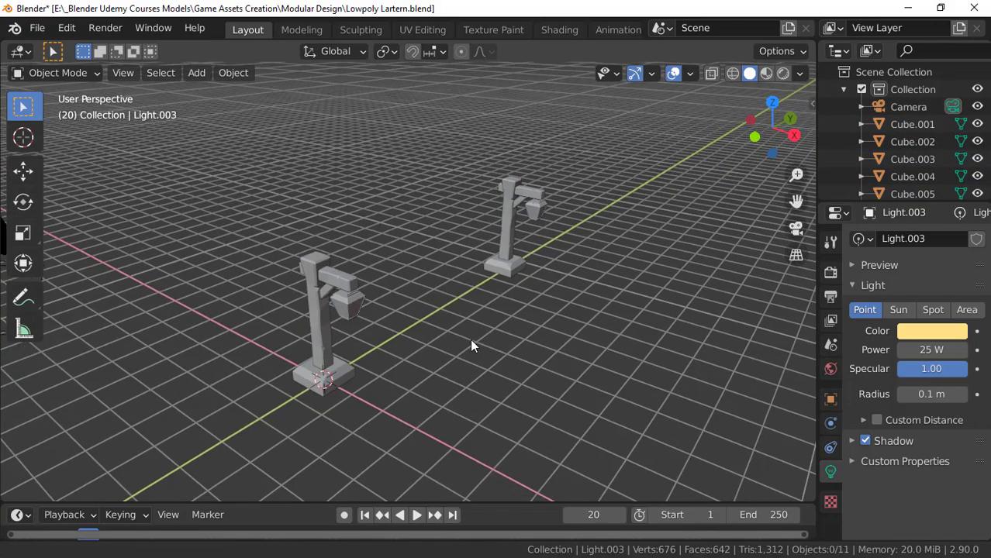
middle_click_drag(470, 339, 489, 305, "shift")
middle_click_drag(380, 396, 413, 332, "shift")
Step: Join all parts of the original lamp post into one object, with the base as the active object
left_click_drag(312, 143, 471, 344)
scroll(431, 345, "up", 3)
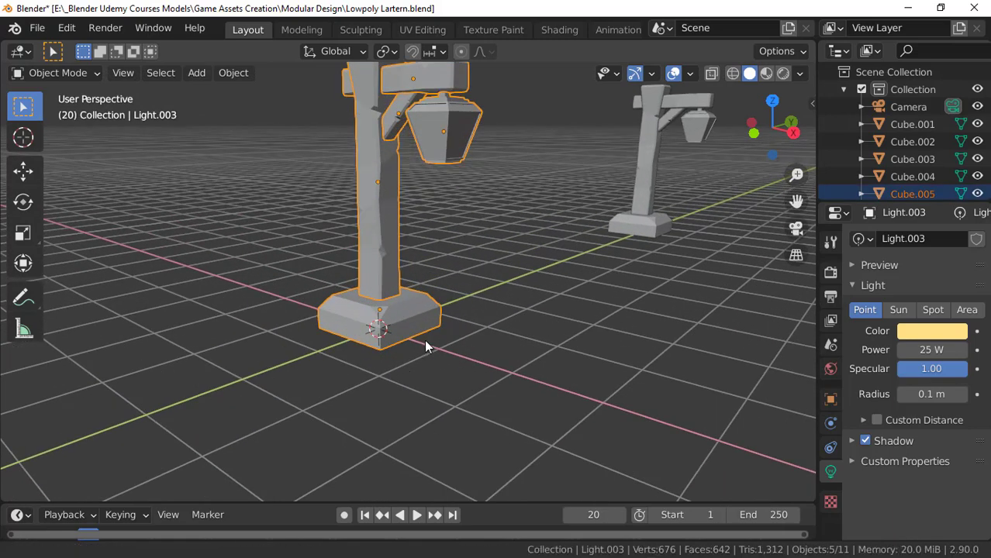
middle_click_drag(425, 346, 435, 301)
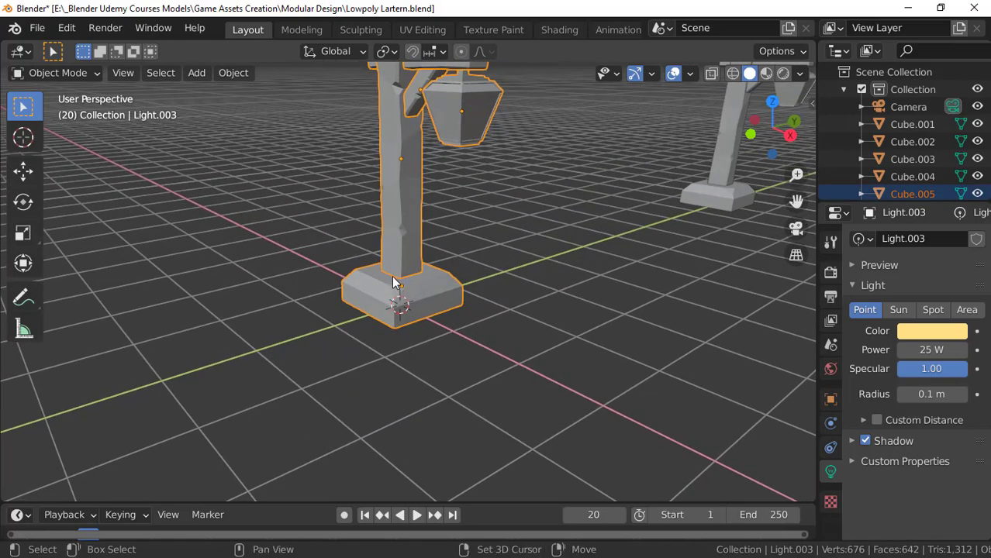
left_click(434, 296, "shift")
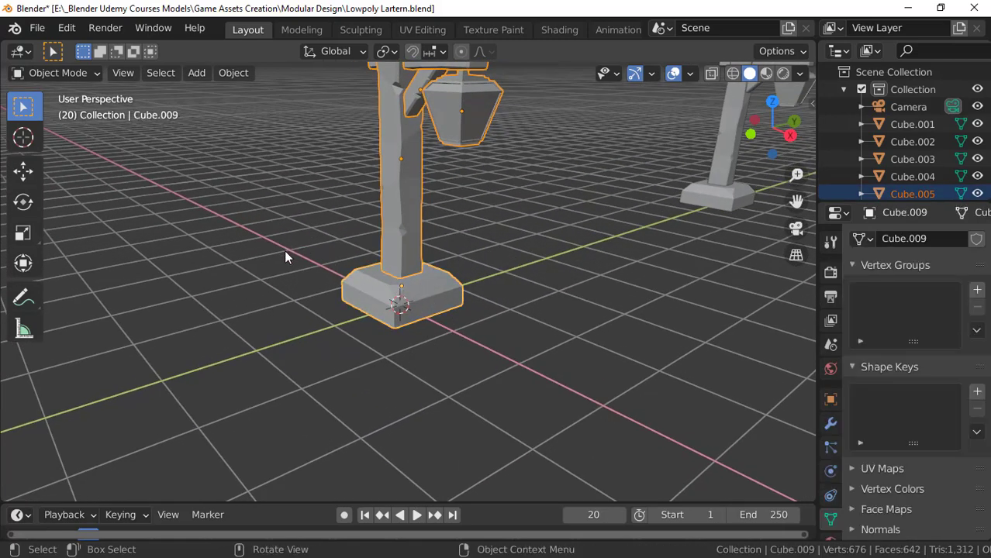
middle_click_drag(285, 258, 323, 284)
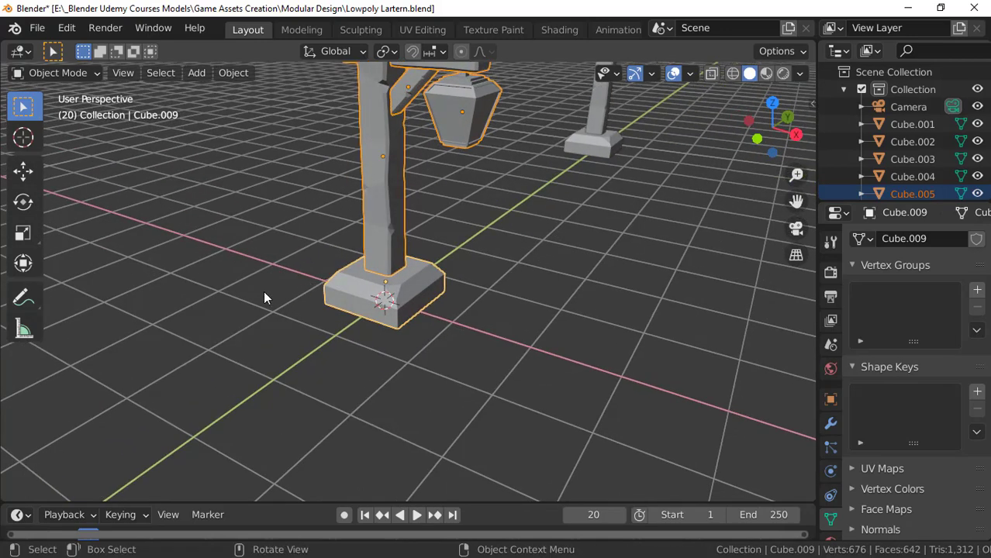
key("ctrl+j")
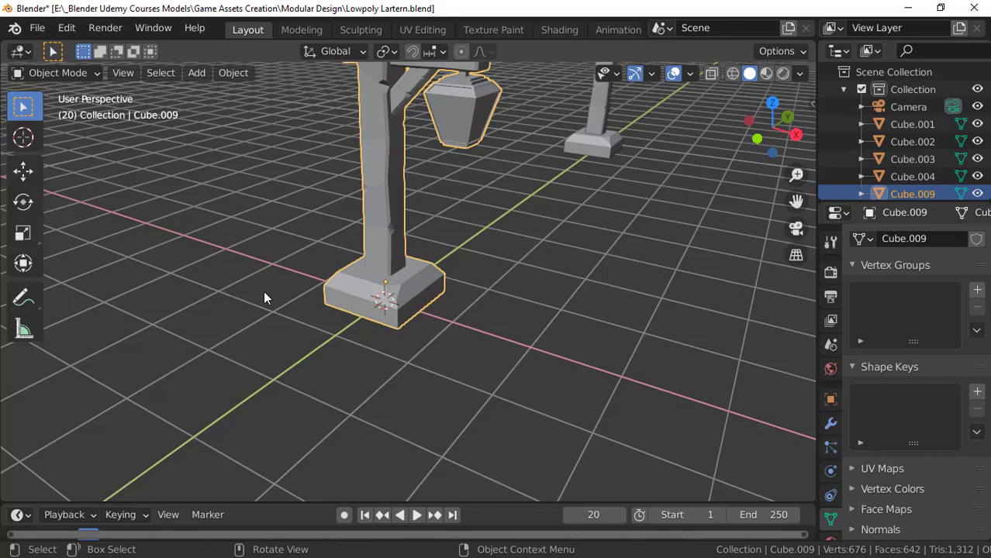
Step: Check the joined lamp post from several angles and save the file
scroll(293, 272, "down", 6)
middle_click_drag(294, 279, 317, 345)
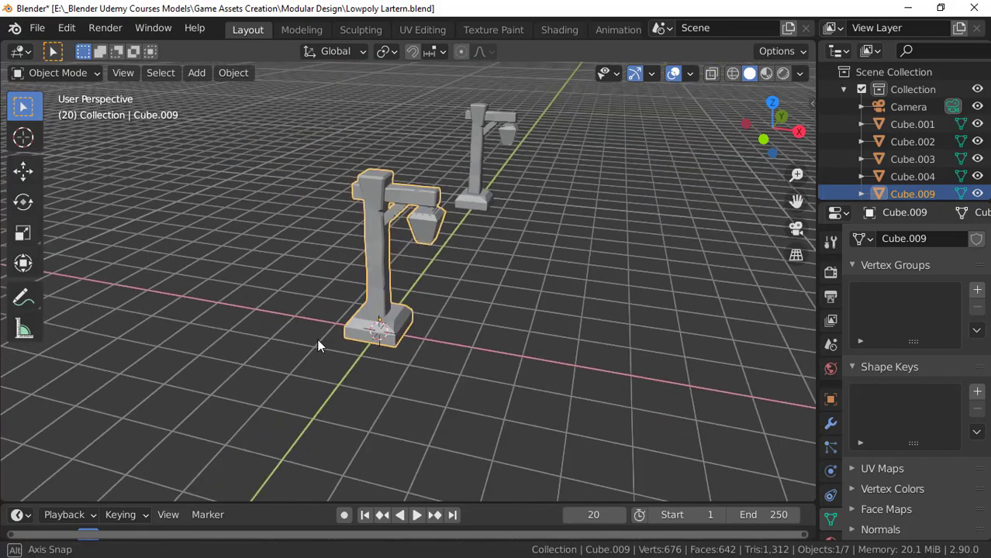
scroll(411, 350, "up", 4)
middle_click_drag(413, 352, 388, 353)
middle_click_drag(353, 217, 346, 252, "shift")
scroll(344, 252, "down", 3)
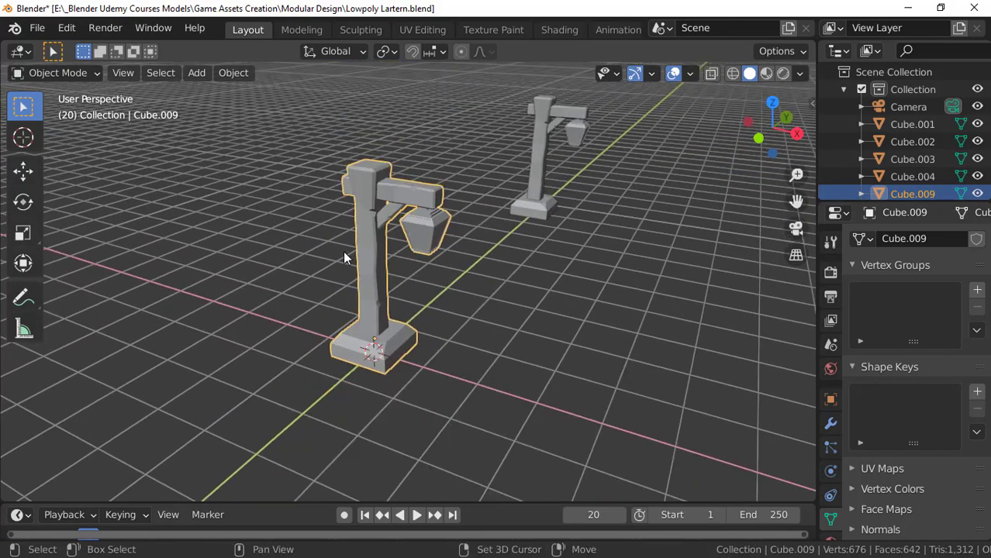
scroll(349, 255, "up", 2)
middle_click_drag(439, 307, 442, 235)
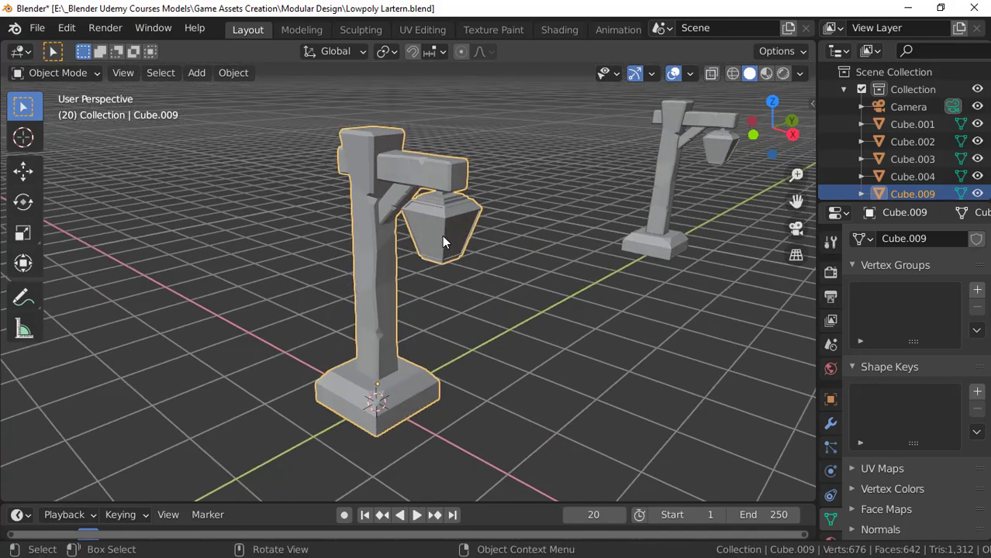
middle_click_drag(362, 213, 367, 182)
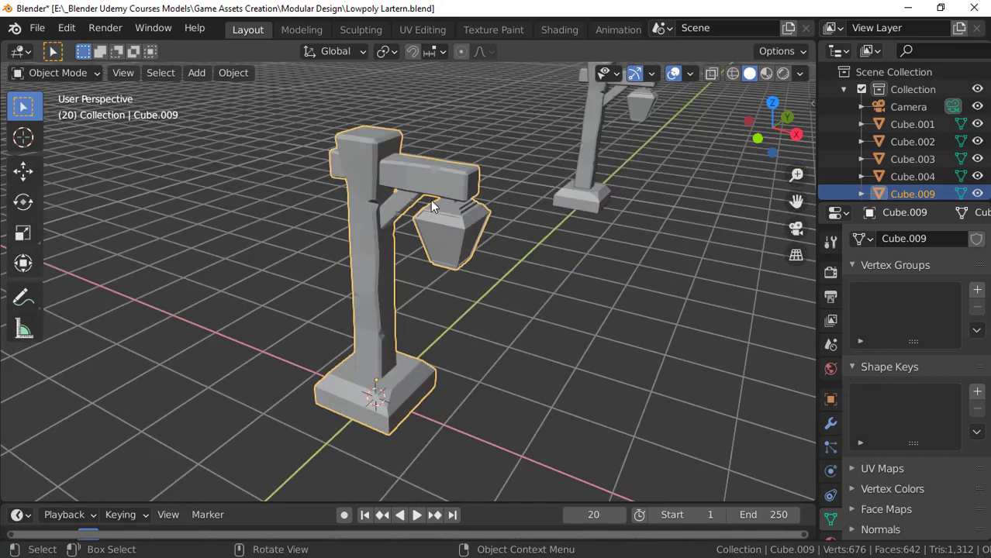
middle_click_drag(390, 287, 347, 326)
scroll(333, 303, "up", 2)
scroll(348, 326, "down", 2)
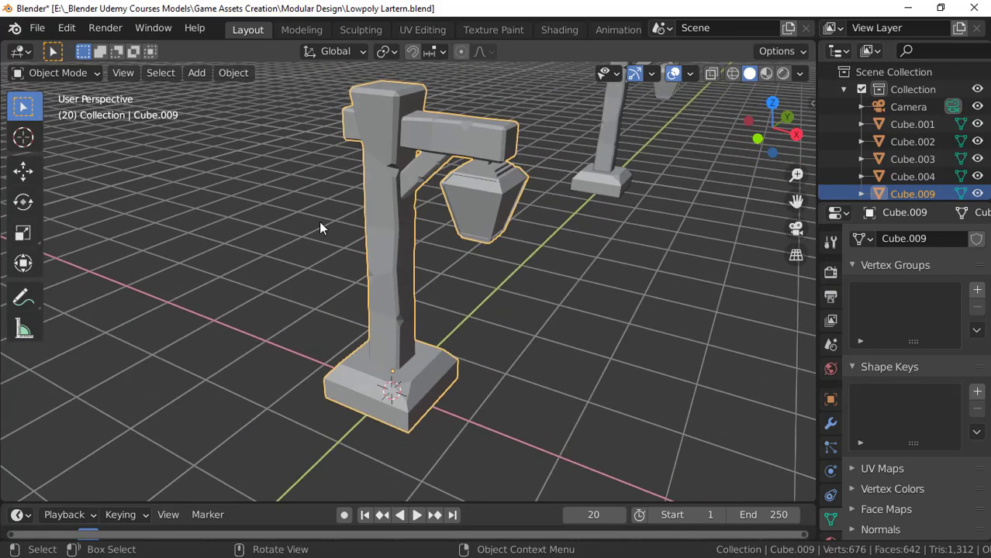
key("ctrl+s")
Step: In Edit Mode, select the bottom face of the joined lamp's base and snap the 3D cursor to it
middle_click_drag(291, 194, 377, 275)
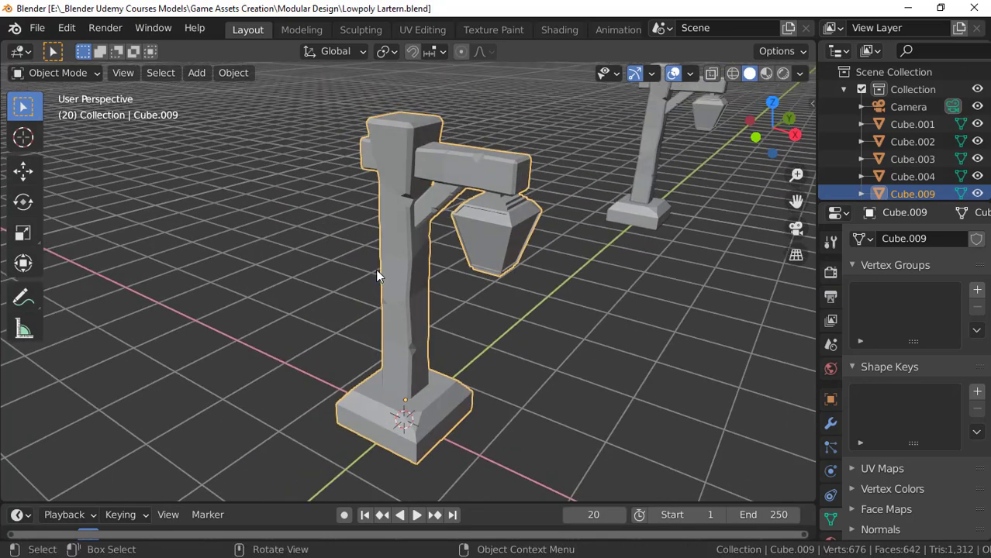
key("Tab")
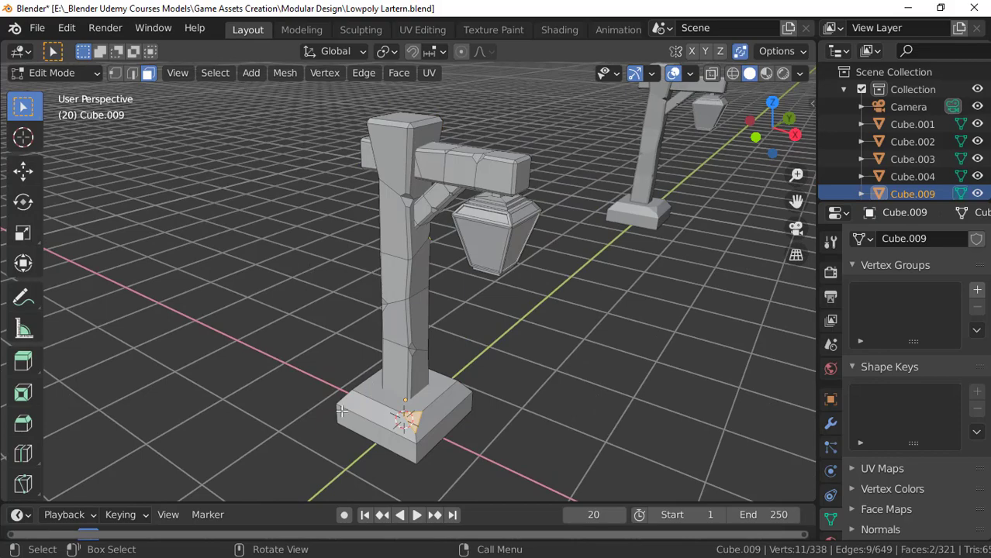
mouse_move(307, 272)
middle_mouse_down()
mouse_move(220, 242)
mouse_move(236, 261)
mouse_move(314, 289)
middle_mouse_up()
left_click(304, 239)
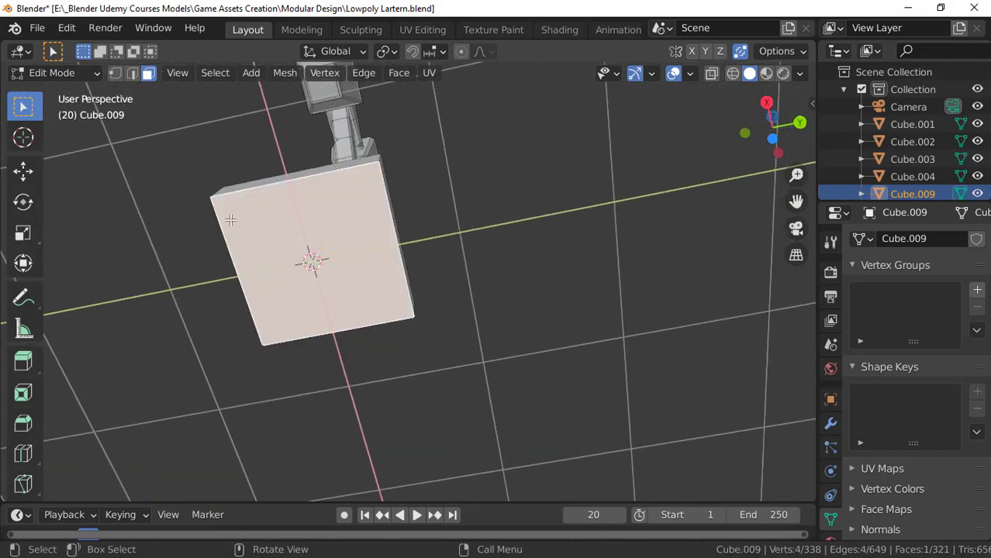
middle_click_drag(231, 220, 332, 290)
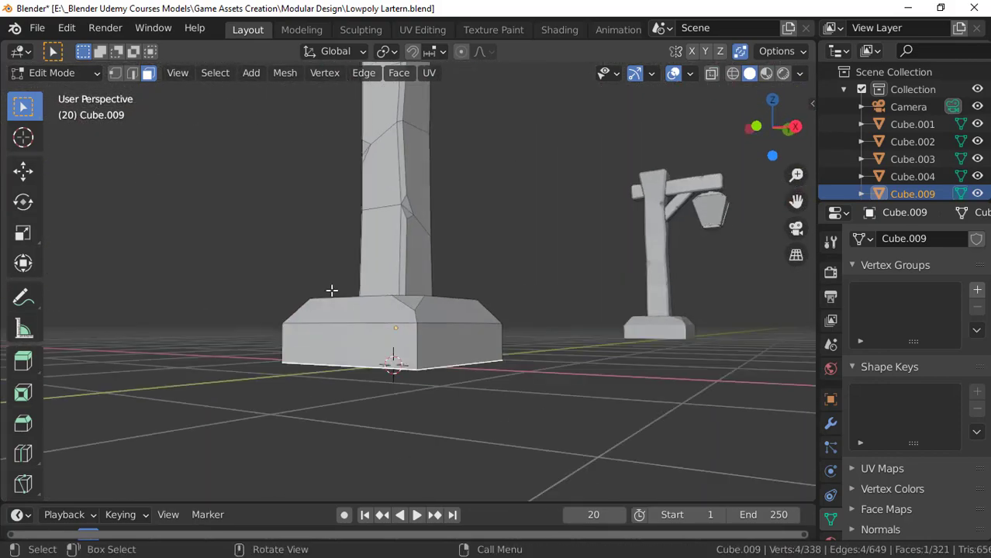
middle_click_drag(354, 366, 371, 344)
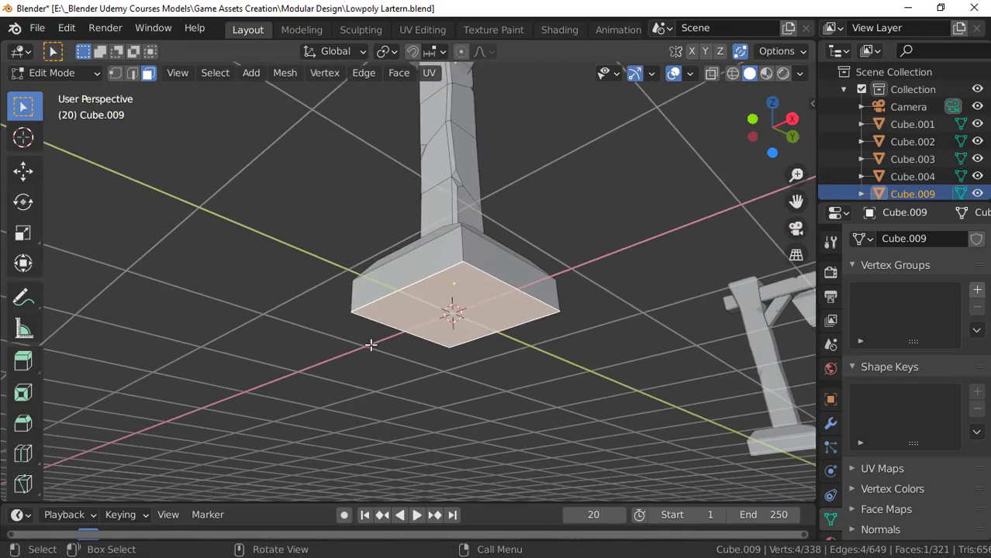
key("shift+s")
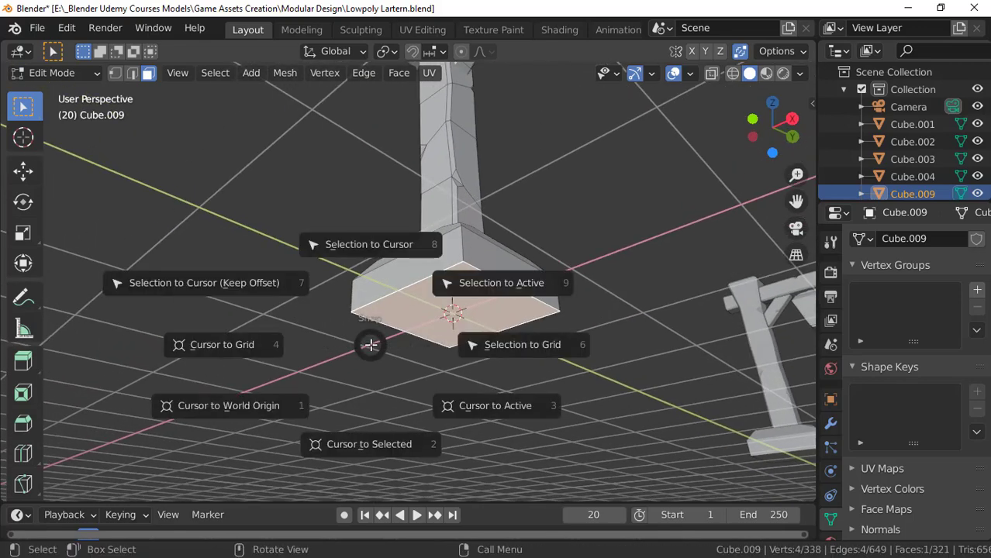
left_click(388, 454)
Step: Return to Object Mode and set the joined lamp's origin to the 3D cursor
middle_click_drag(326, 327, 386, 359)
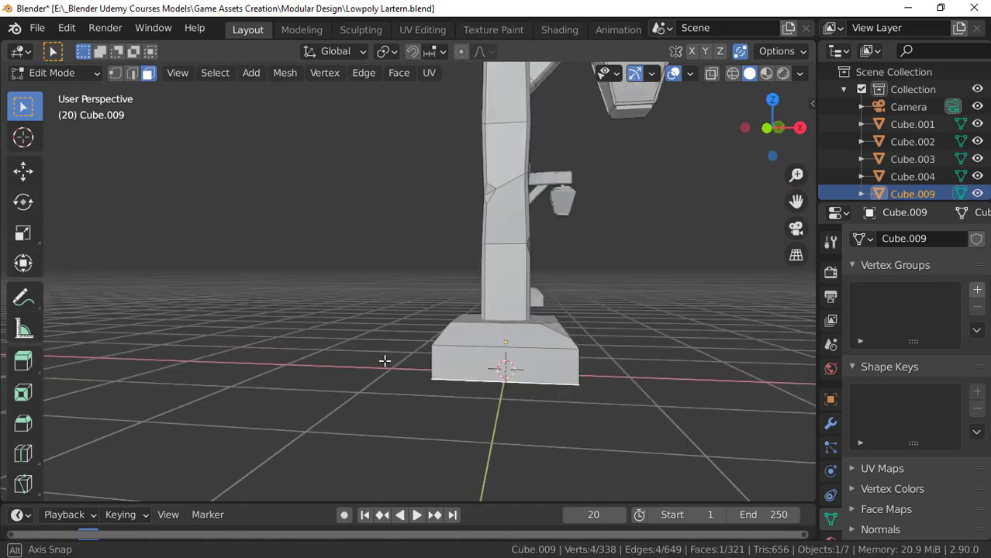
middle_click_drag(502, 410, 420, 288)
scroll(420, 289, "up", 2)
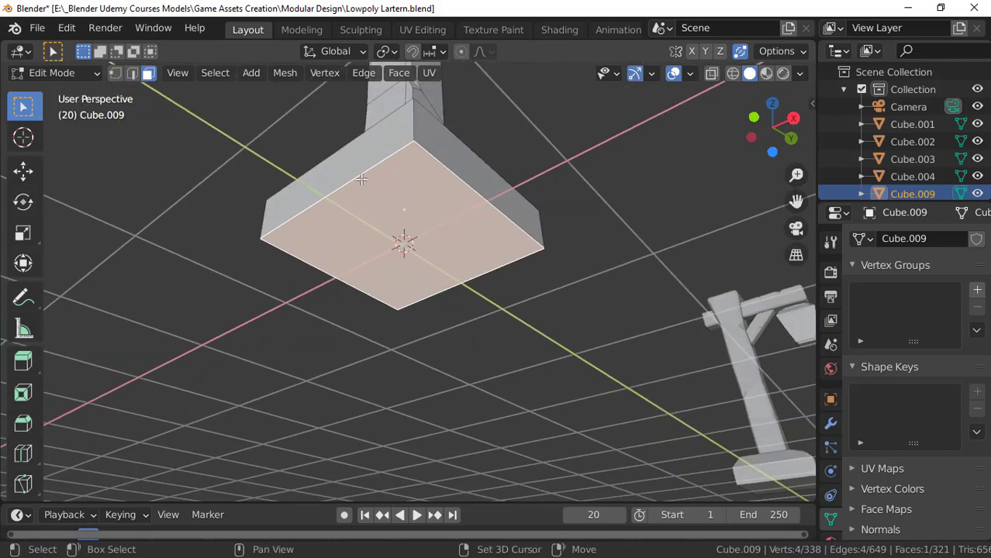
middle_click_drag(292, 225, 317, 257)
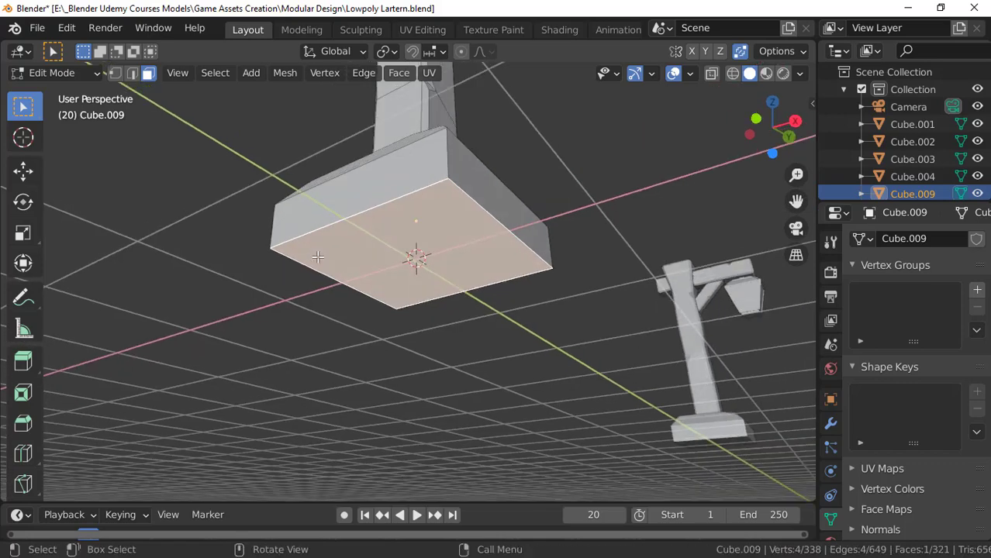
key("Tab")
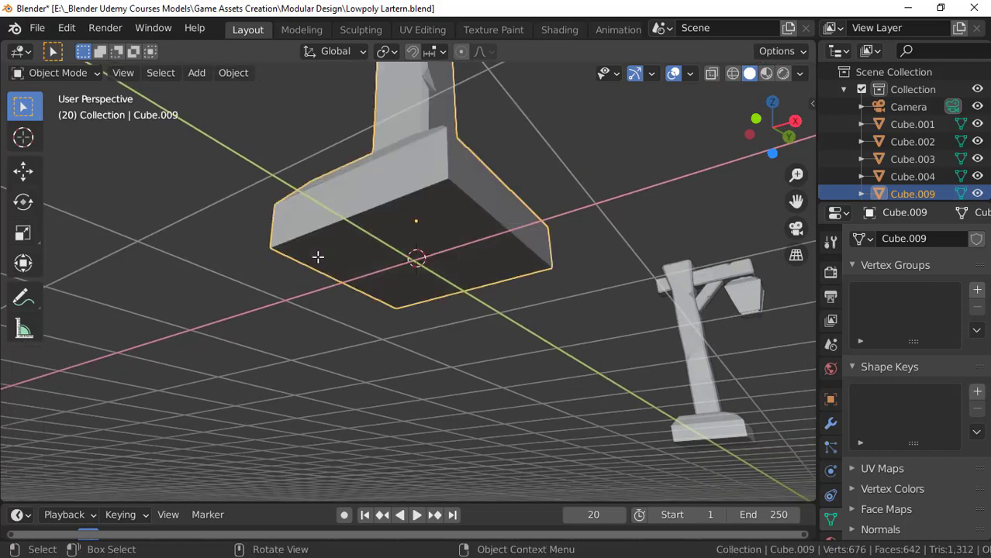
middle_click_drag(265, 150, 376, 271)
middle_click_drag(378, 169, 392, 233, "shift")
scroll(392, 233, "down", 4)
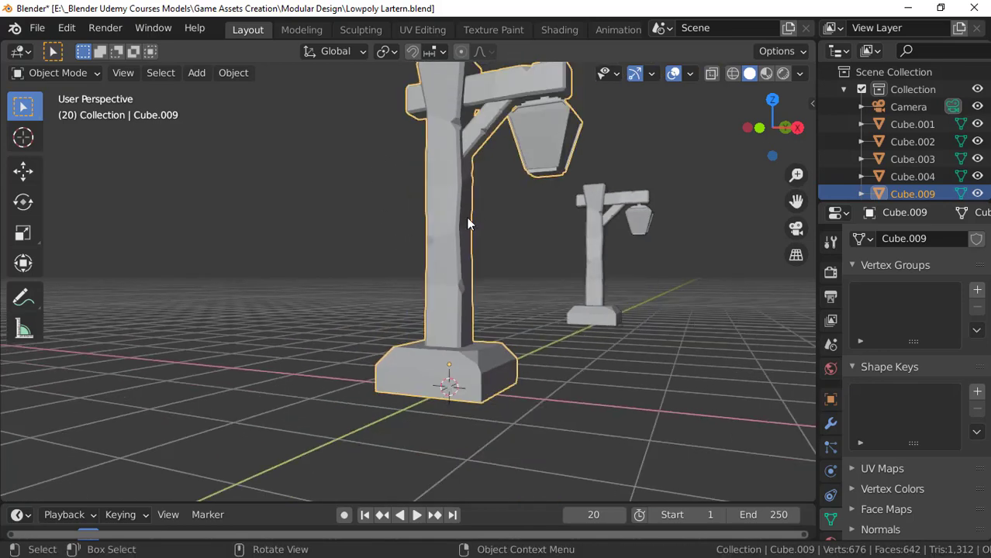
right_click(434, 189)
mouse_move(408, 232)
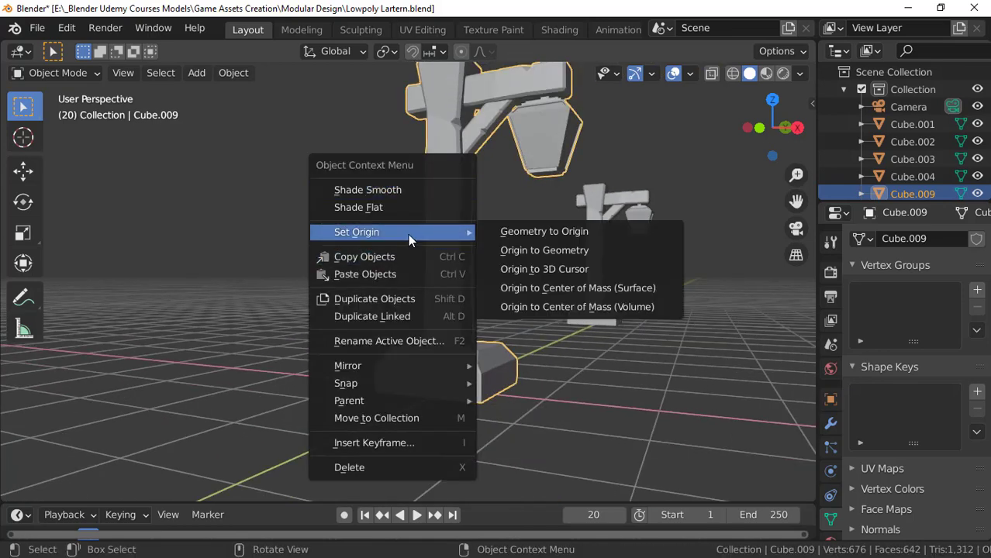
left_click(555, 269)
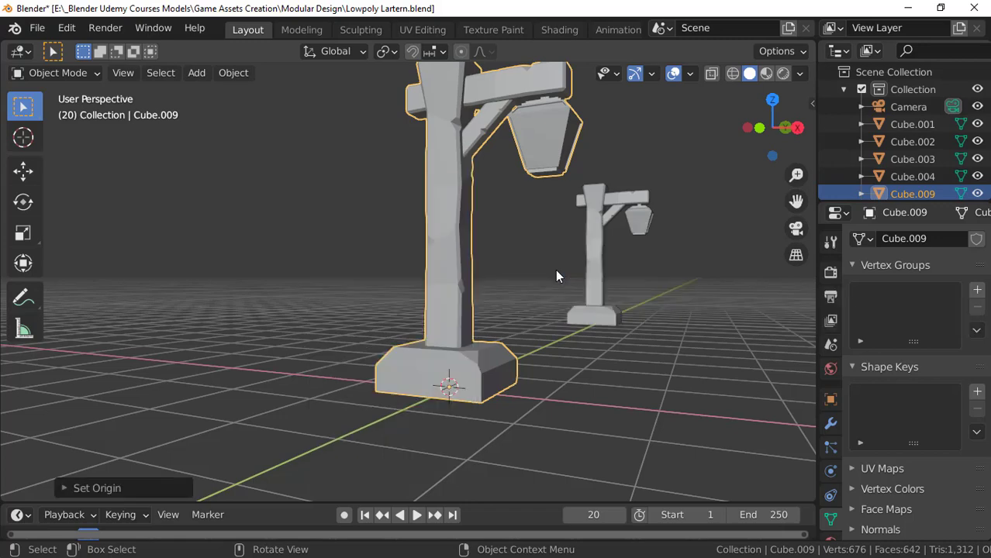
Step: Examine the origin's placement under the joined lamp's base and leave the lamp deselected
middle_click_drag(426, 376, 432, 396)
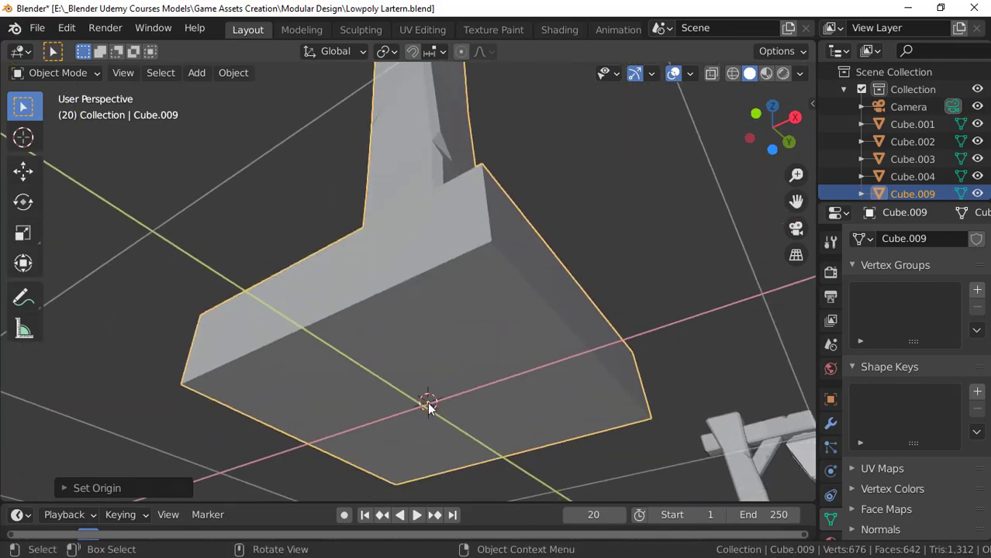
scroll(427, 402, "down", 5)
scroll(412, 252, "up", 3)
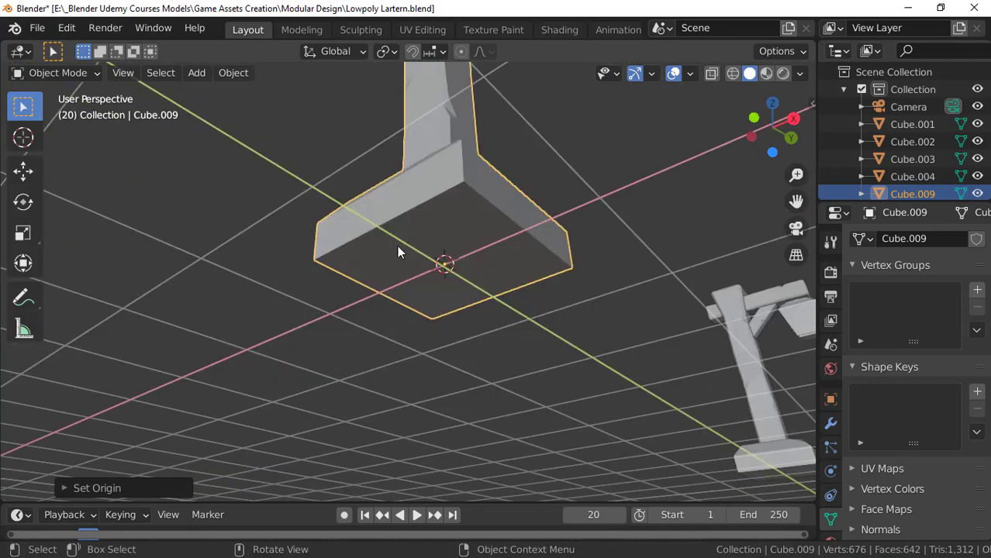
scroll(444, 265, "down", 5)
middle_click_drag(403, 229, 394, 304)
key("alt+a")
left_click(396, 263)
middle_click_drag(399, 260, 335, 283)
key("n")
key("alt+a")
key("n")
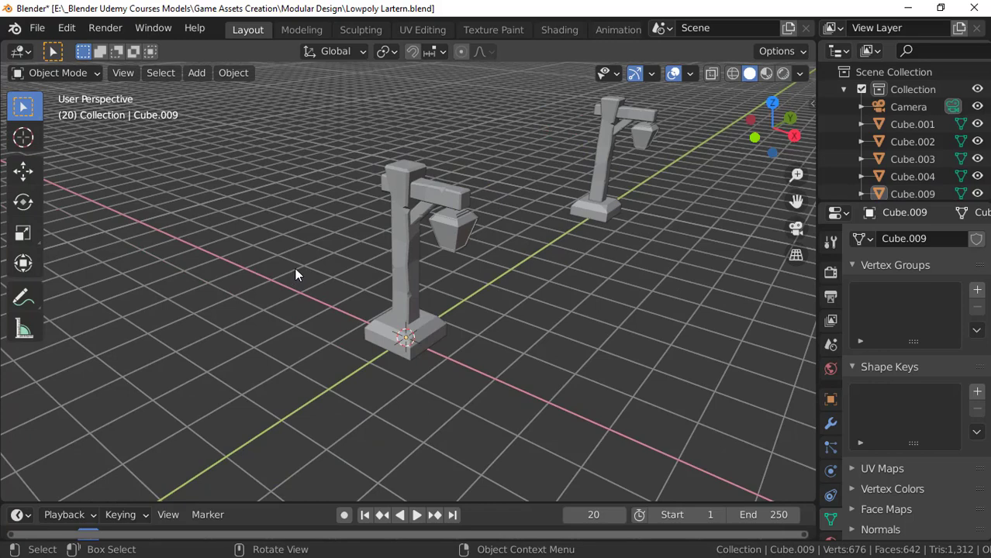
Step: Save the file and select the joined lamp post
middle_click_drag(350, 239, 263, 195)
key("ctrl+s")
left_click_drag(258, 173, 456, 437)
middle_click_drag(358, 322, 409, 337, "shift")
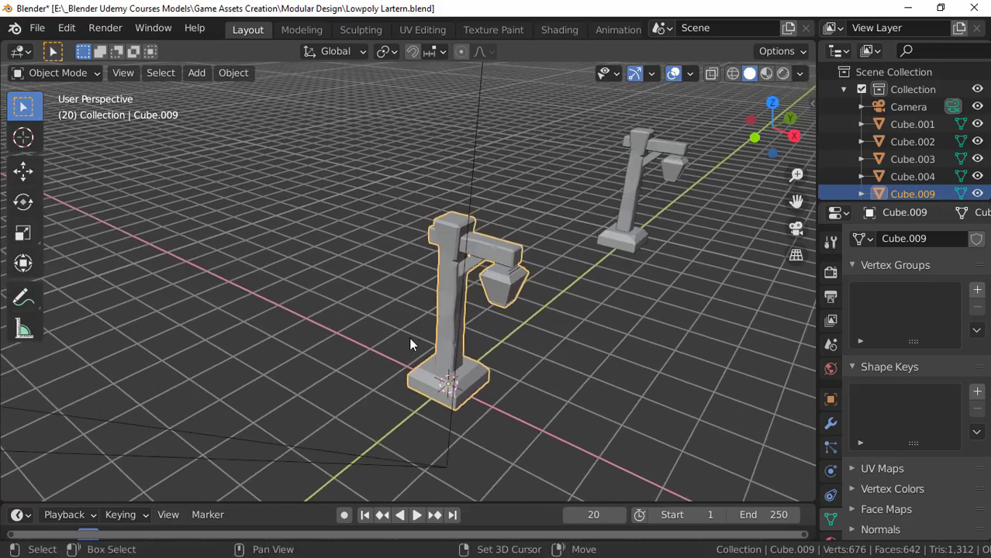
Step: Export the joined lamp as Lowpoly Lartern.fbx to D:\_Lowpoly Char, limiting the FBX export to Selected Objects
left_click(40, 28)
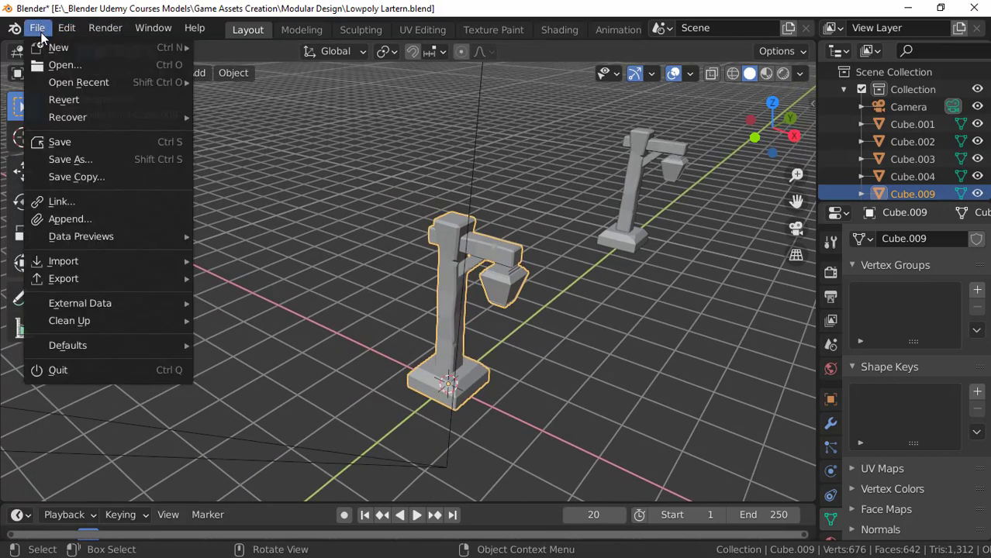
mouse_move(66, 279)
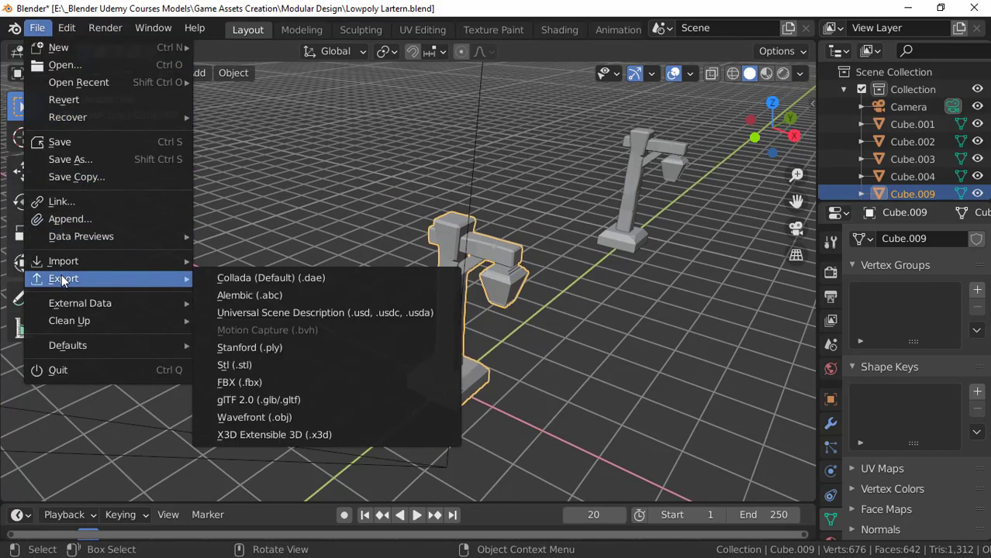
left_click(276, 382)
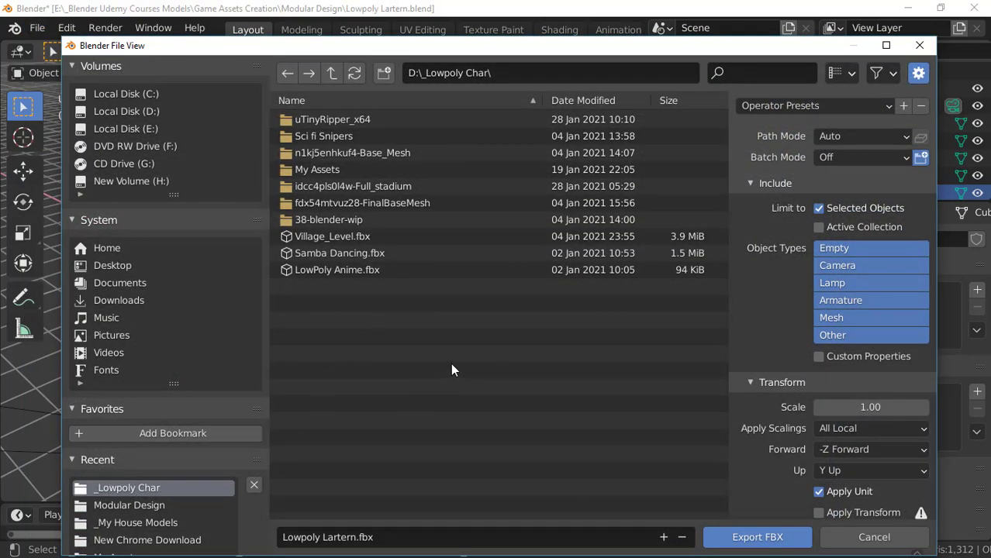
left_click(818, 209)
scroll(784, 257, "down", 3)
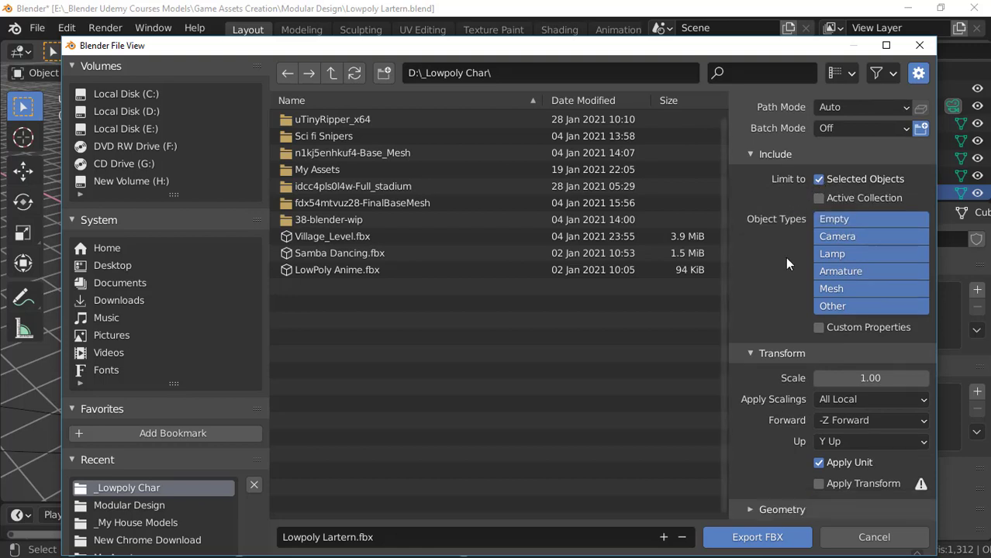
scroll(837, 176, "up", 3)
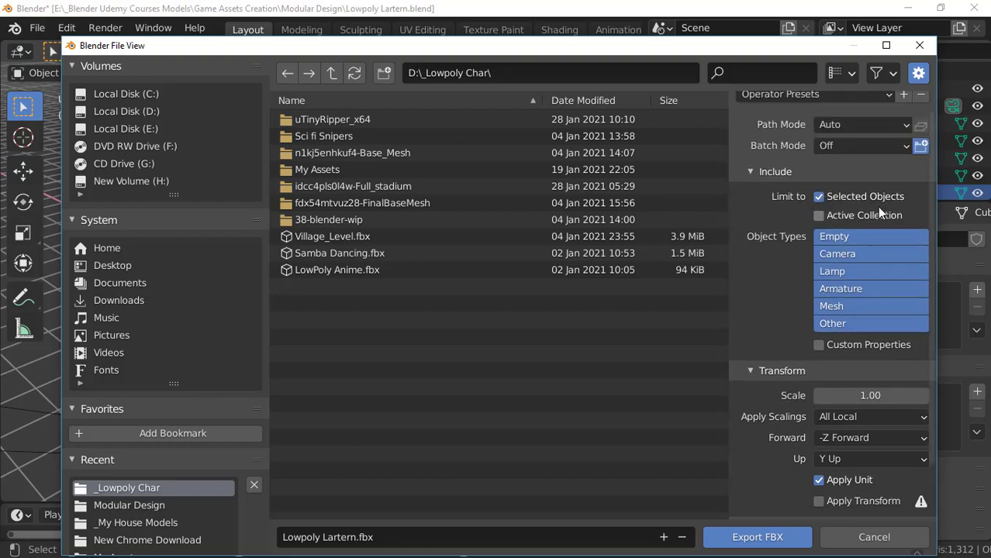
scroll(811, 196, "up", 1)
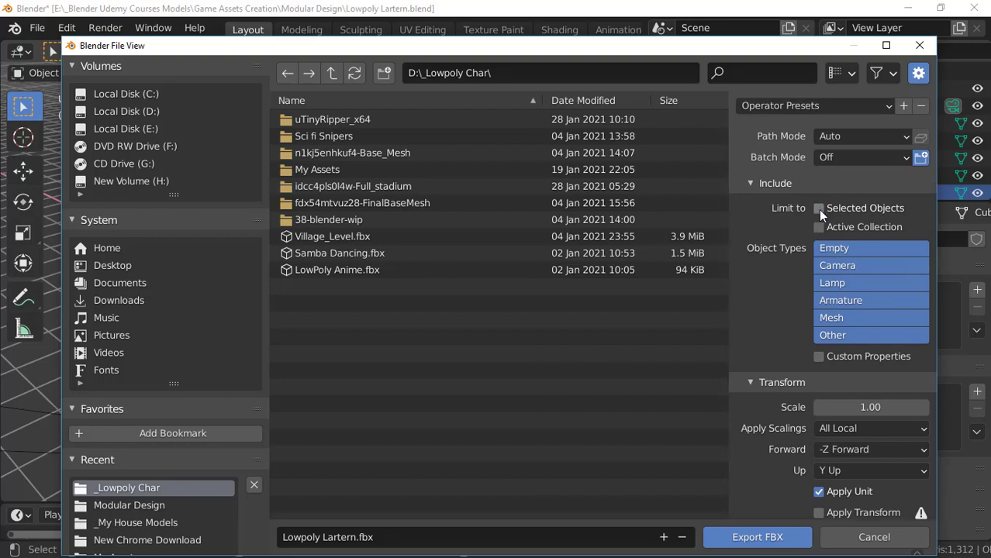
left_click(818, 210)
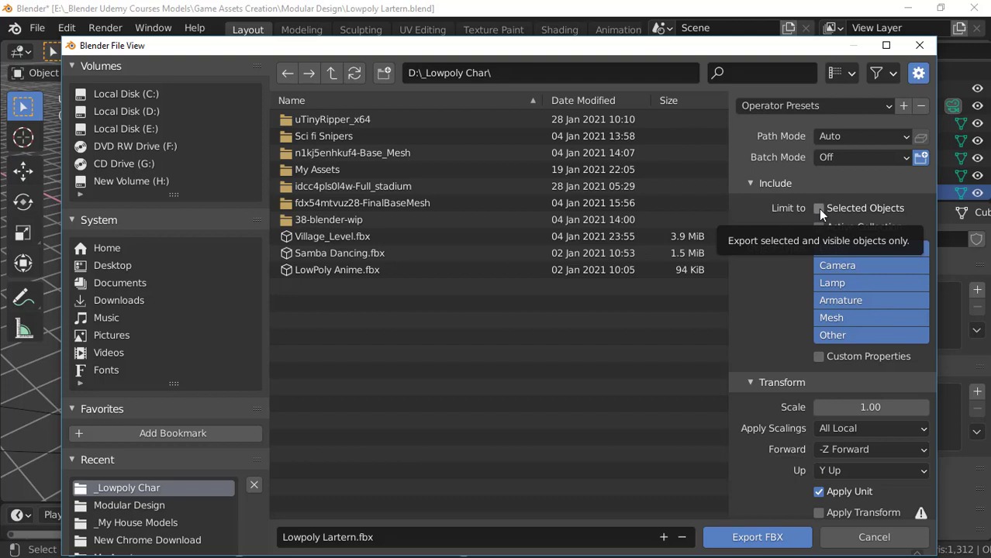
left_click(820, 209)
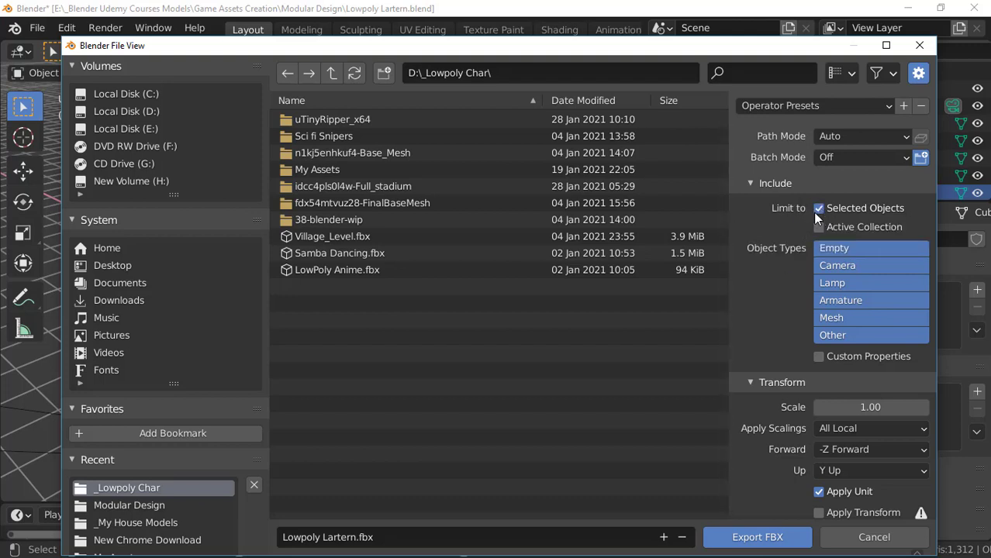
scroll(806, 233, "down", 3)
left_click(756, 536)
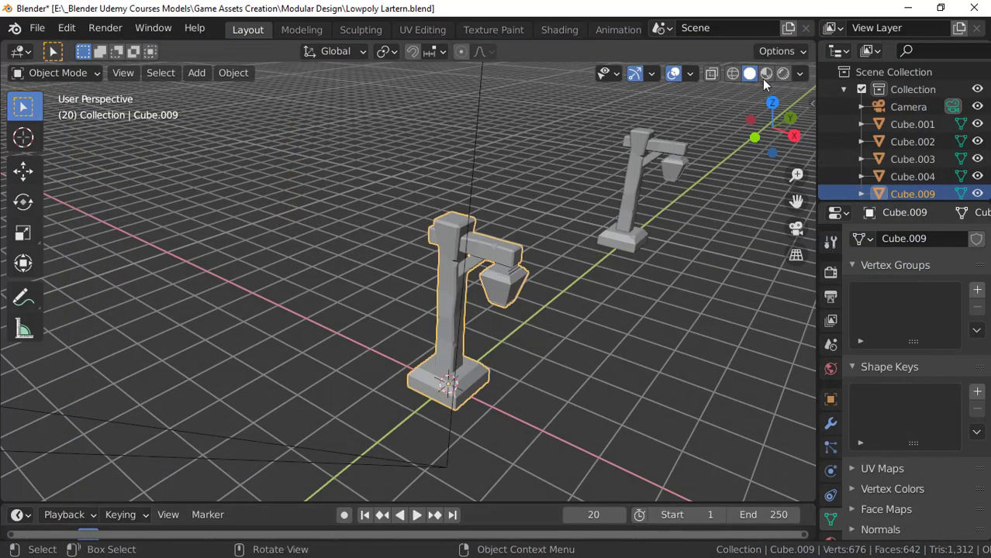
Step: Switch to Unity Hub, start a new project and name it Lowpoly Laltern
left_click(906, 6)
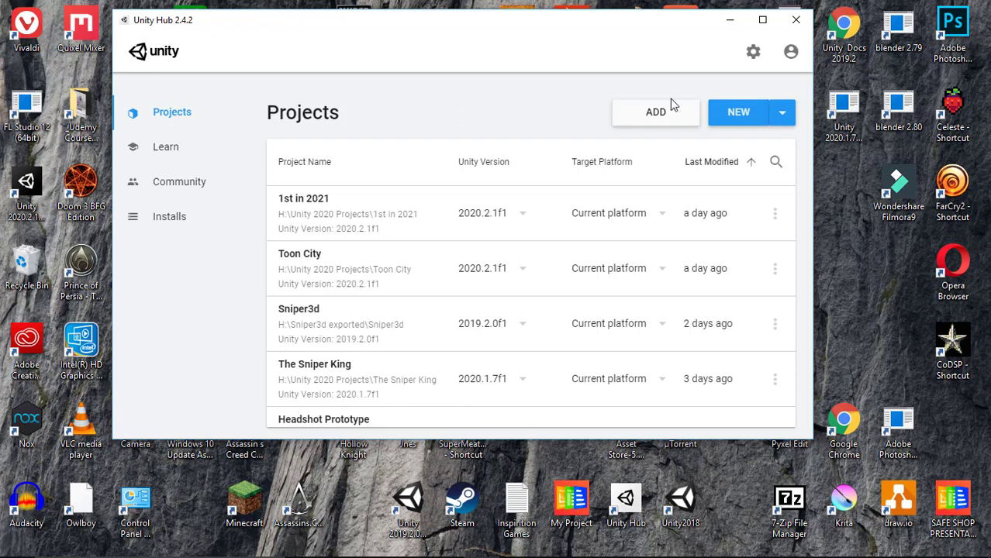
left_click(730, 114)
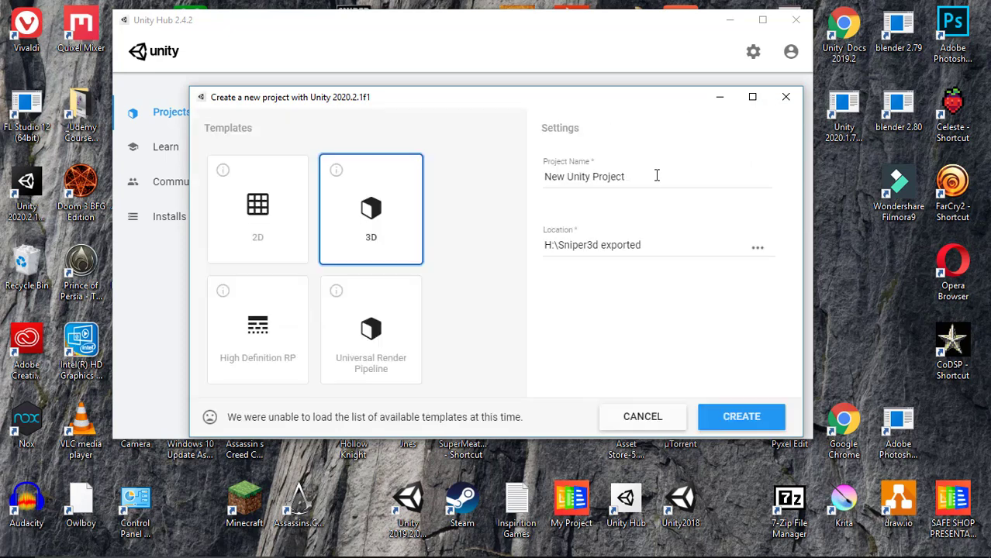
left_click(656, 176)
key("BackSpace")
key("BackSpace")
key("BackSpace")
key("BackSpace")
key("BackSpace")
key("BackSpace")
key("BackSpace")
key("BackSpace")
key("BackSpace")
key("BackSpace")
key("BackSpace")
key("BackSpace")
key("BackSpace")
key("BackSpace")
key("BackSpace")
key("BackSpace")
key("BackSpace")
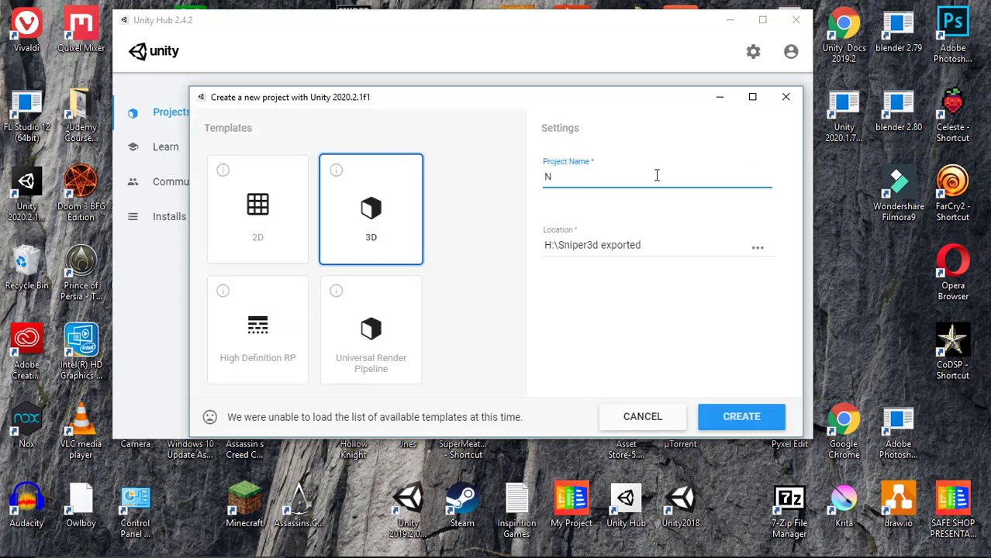
type("Lowpoly Laltern")
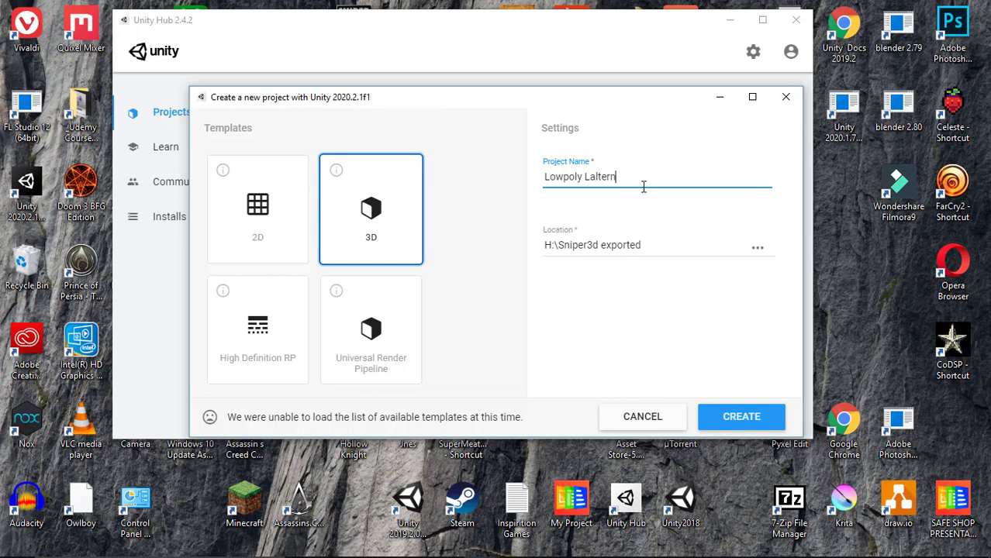
Step: Choose the Universal Render Pipeline template, set the location to H:\Unity 2020 Projects and create the project
left_click(335, 319)
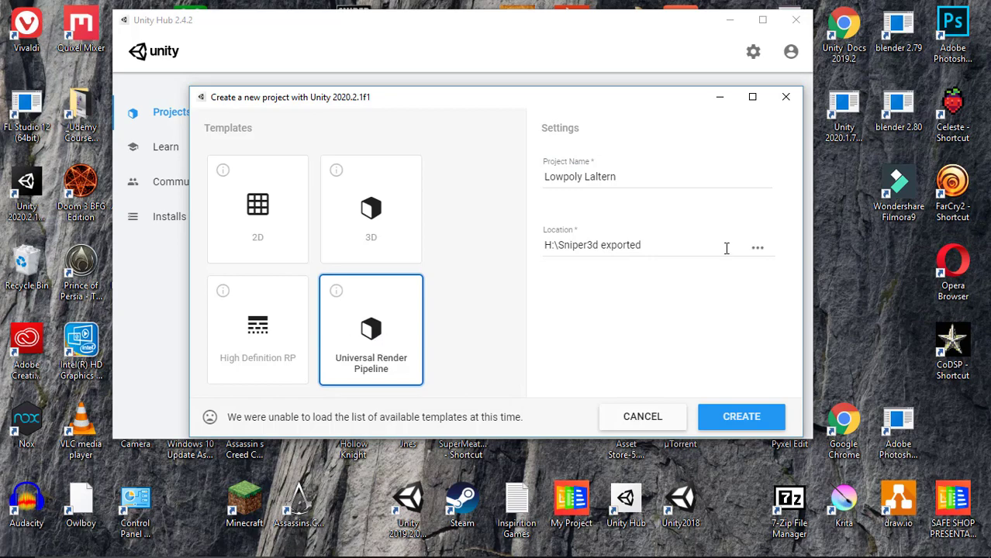
left_click(758, 249)
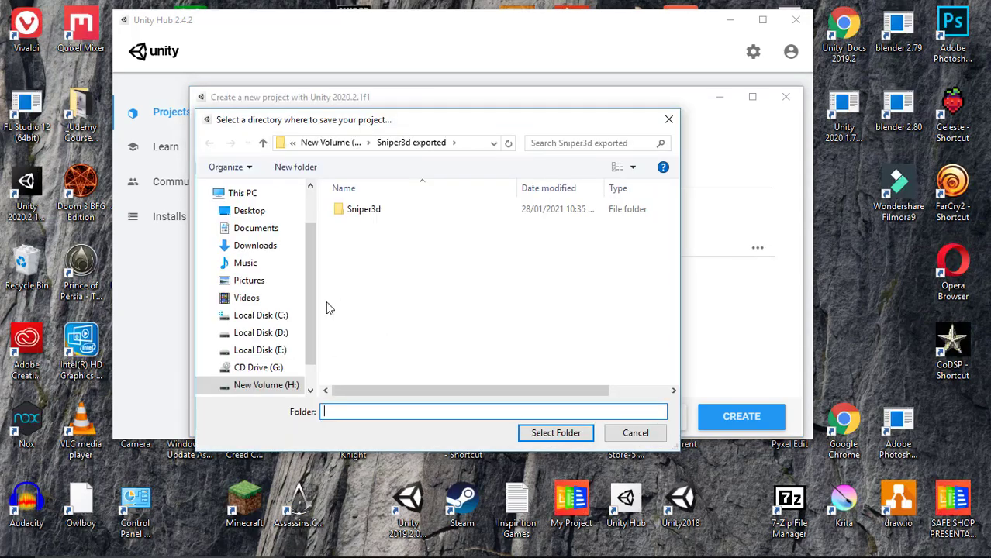
left_click(243, 382)
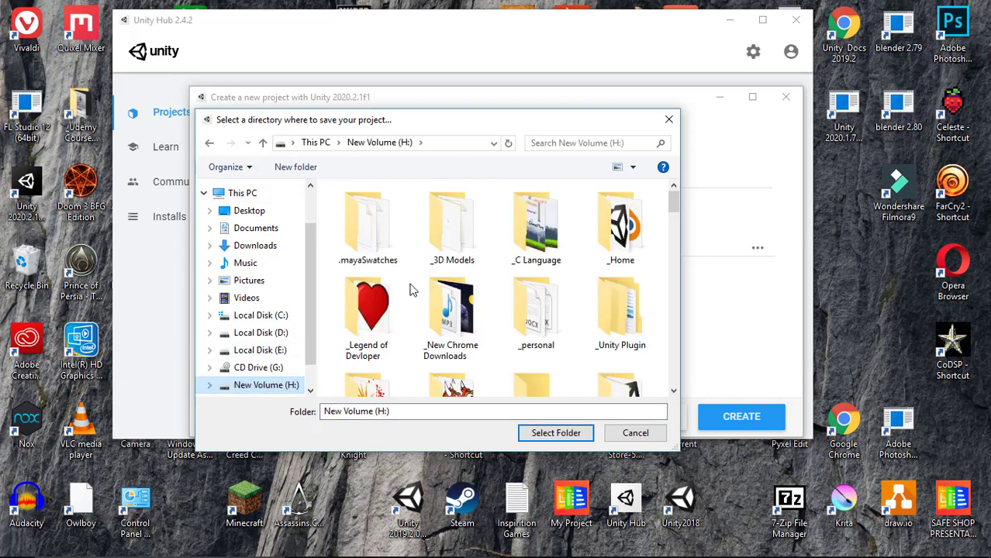
scroll(412, 290, "down", 1)
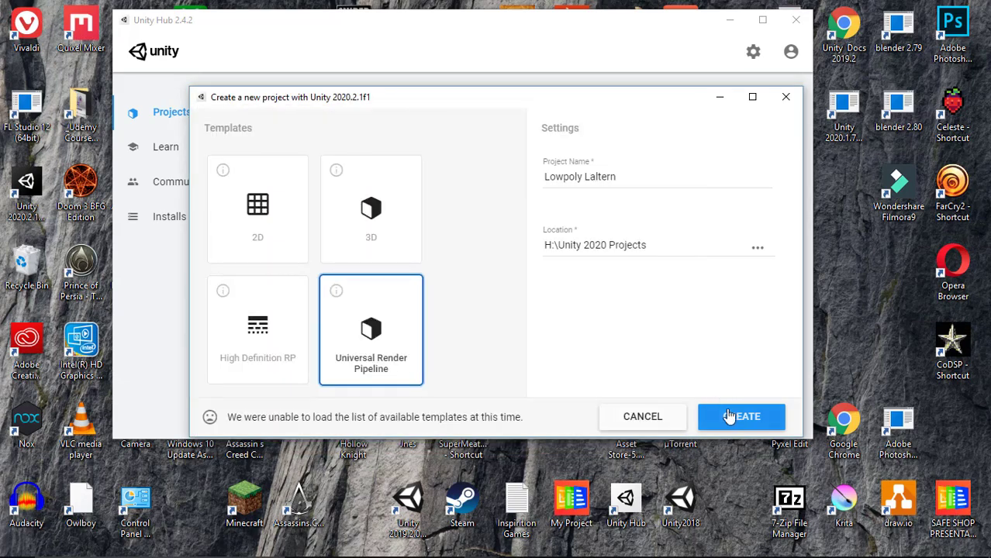
left_click(750, 416)
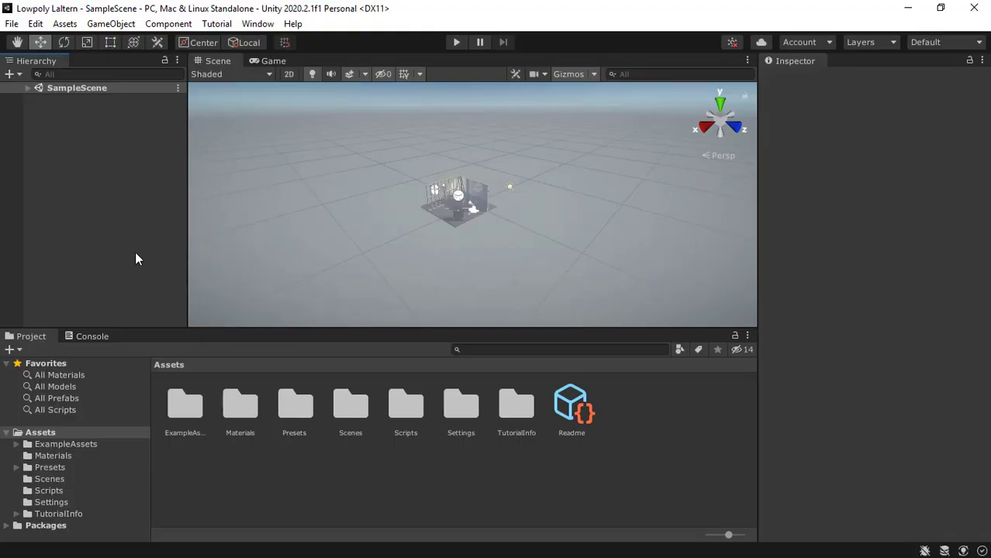
Step: Look over the sample scene, switch the editor to the 2 by 3 layout and make the Scene view taller
middle_click_drag(346, 212, 419, 218)
scroll(353, 195, "up", 2)
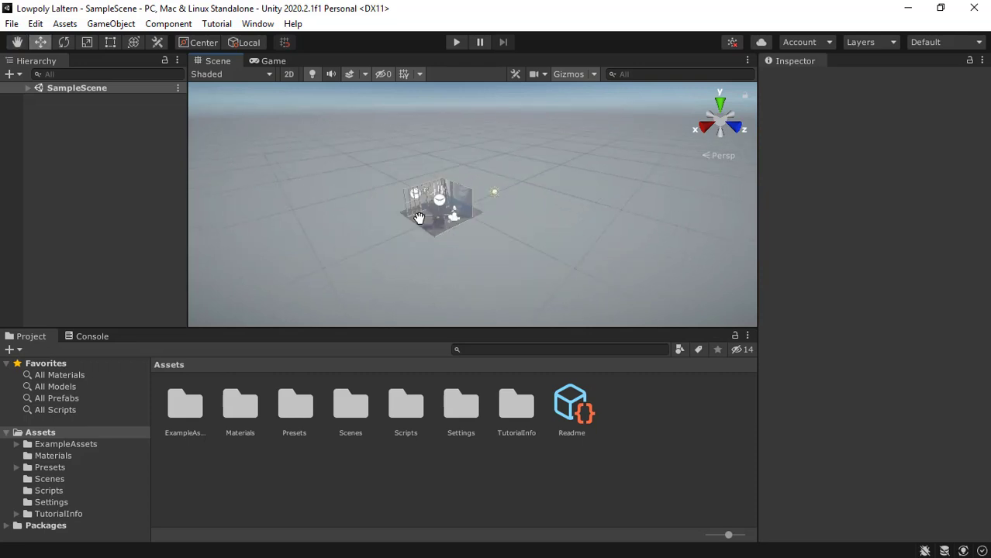
scroll(393, 214, "up", 4)
left_click_drag(421, 223, 411, 190, "alt")
scroll(411, 190, "down", 3)
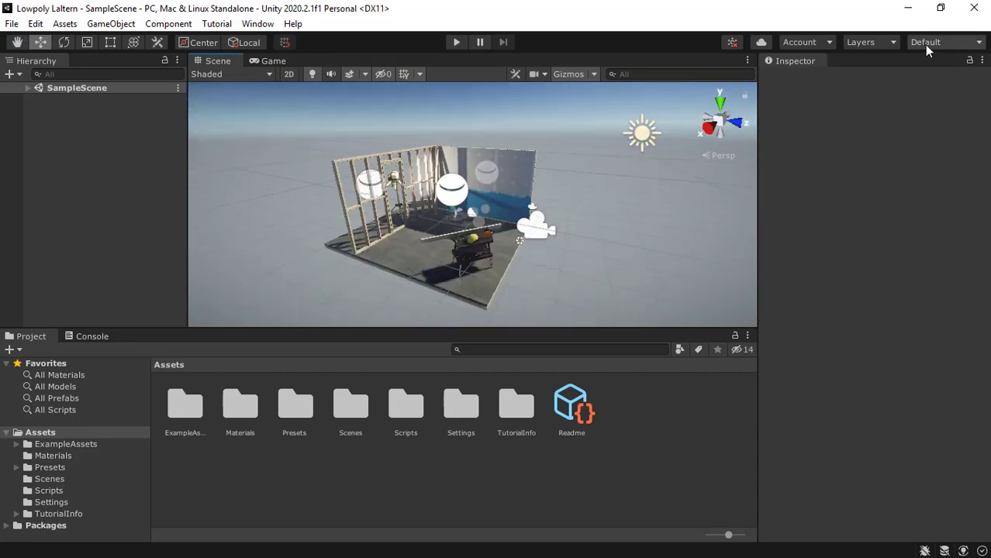
left_click(924, 44)
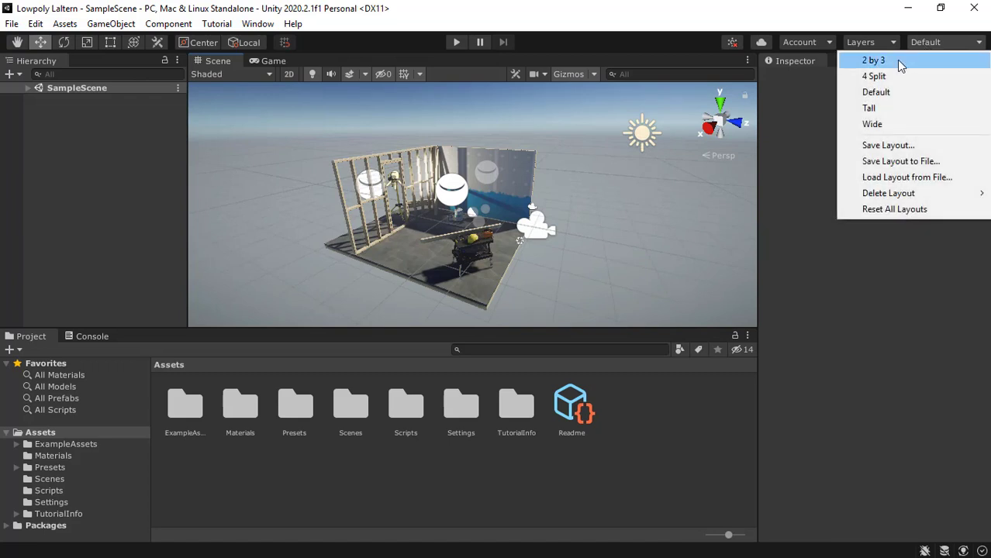
left_click(896, 60)
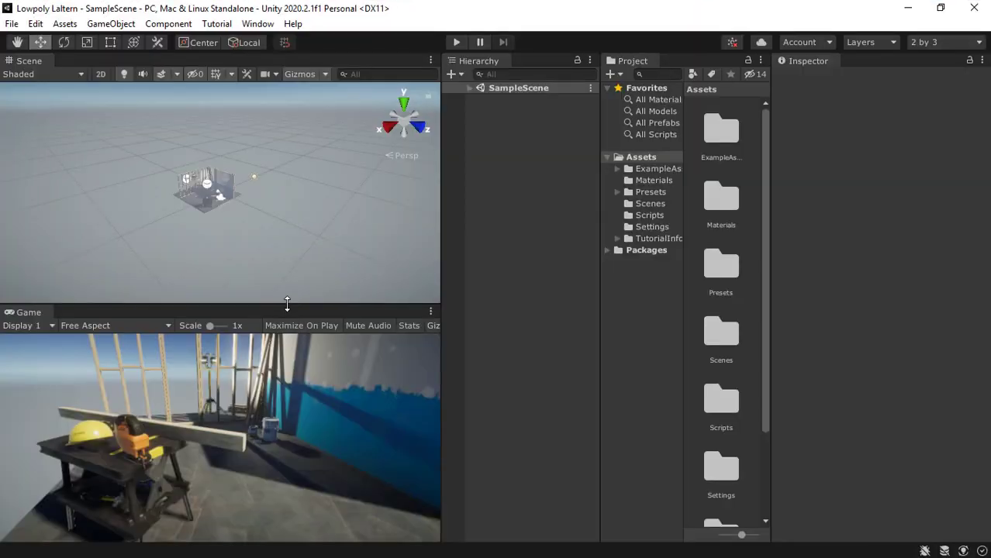
left_click_drag(287, 303, 274, 333)
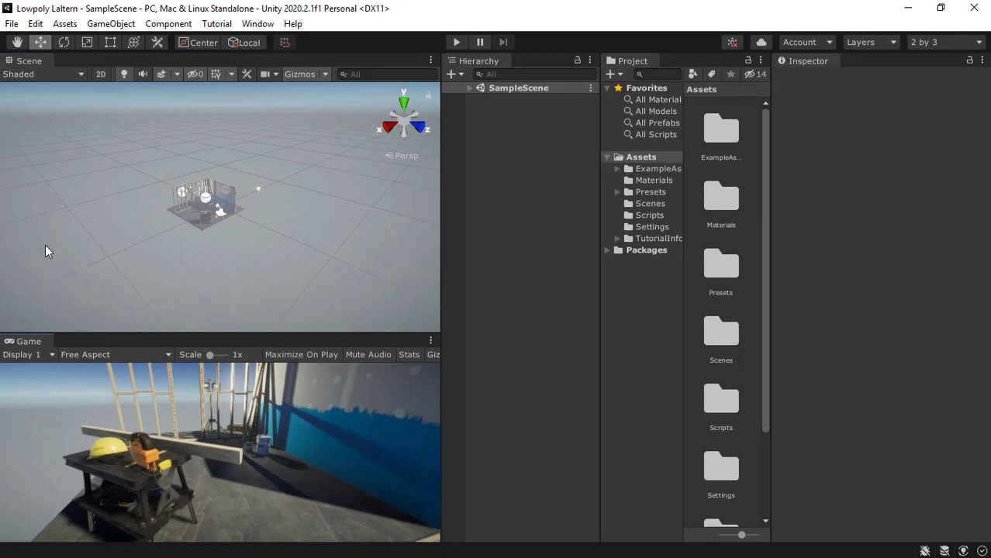
Step: Create a new scene from the Basic (Built-in) template
left_click(11, 23)
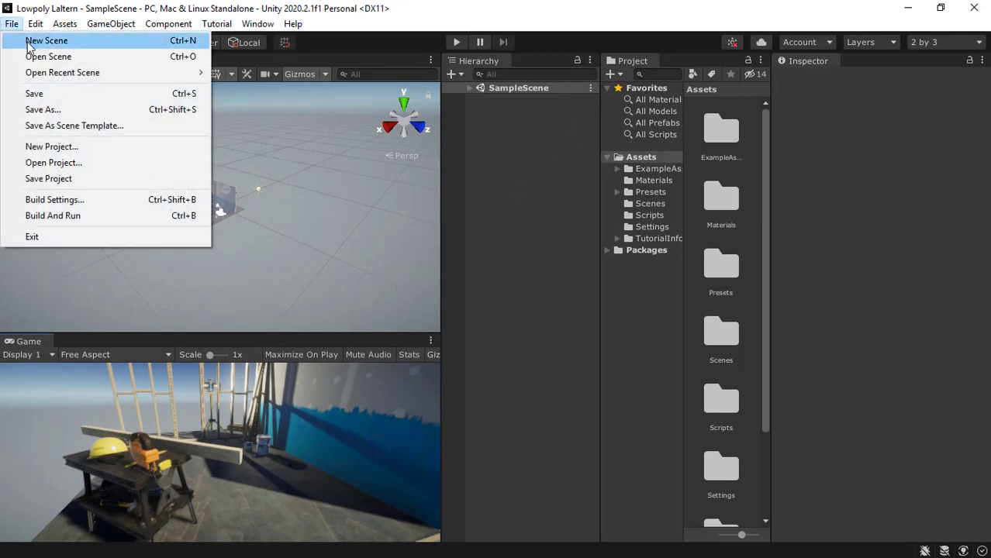
left_click(23, 41)
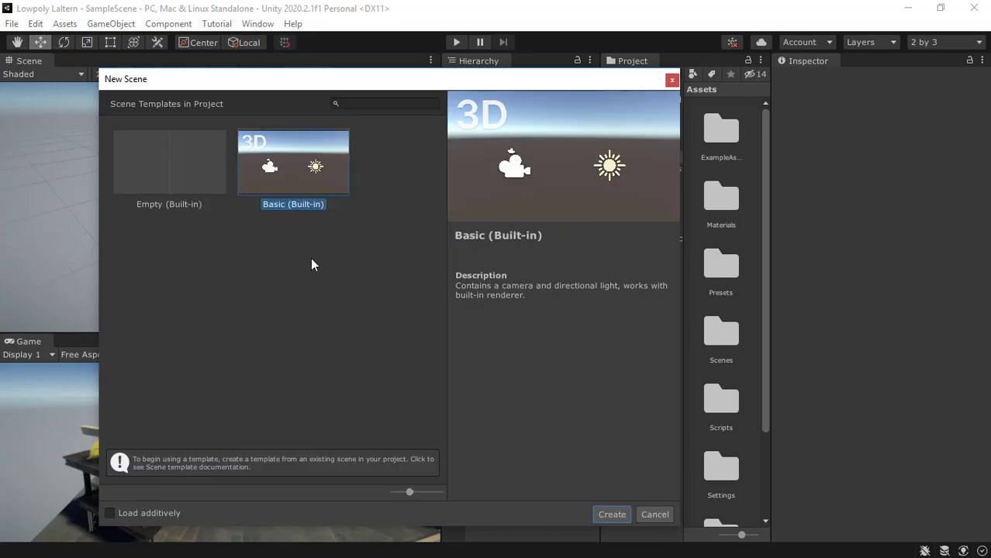
left_click(298, 190)
left_click(611, 515)
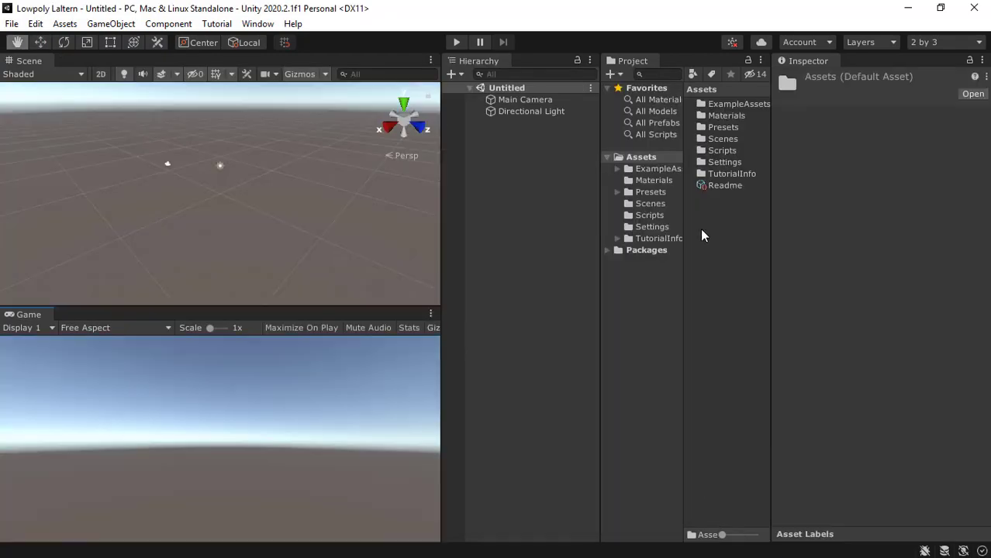
Step: Create a folder named Models inside the project's Assets folder
right_click(707, 238)
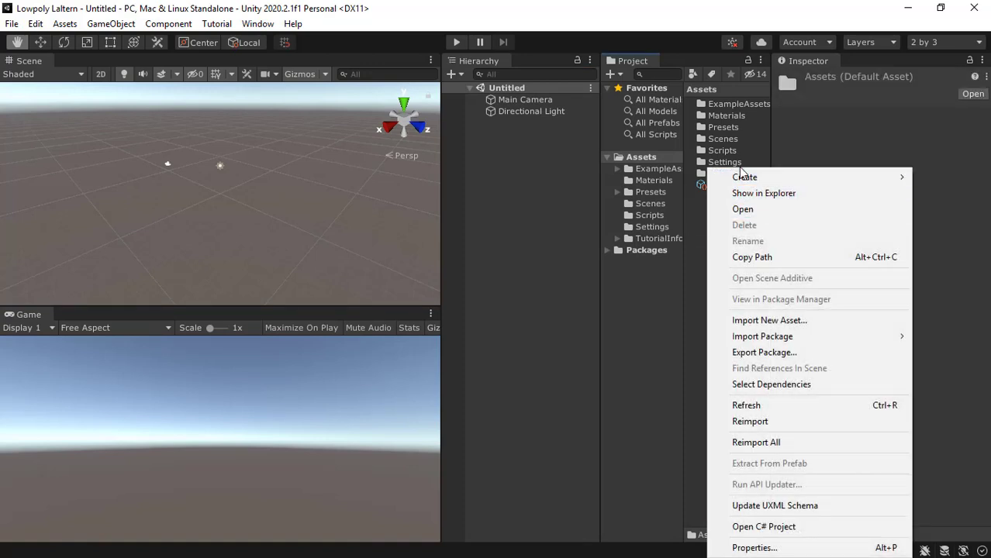
mouse_move(741, 178)
left_click(564, 25)
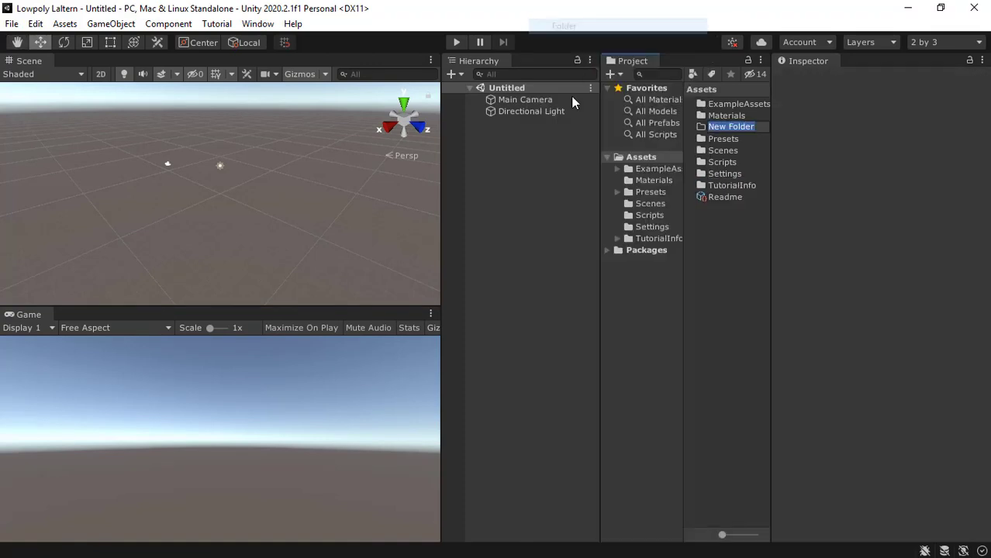
key("BackSpace")
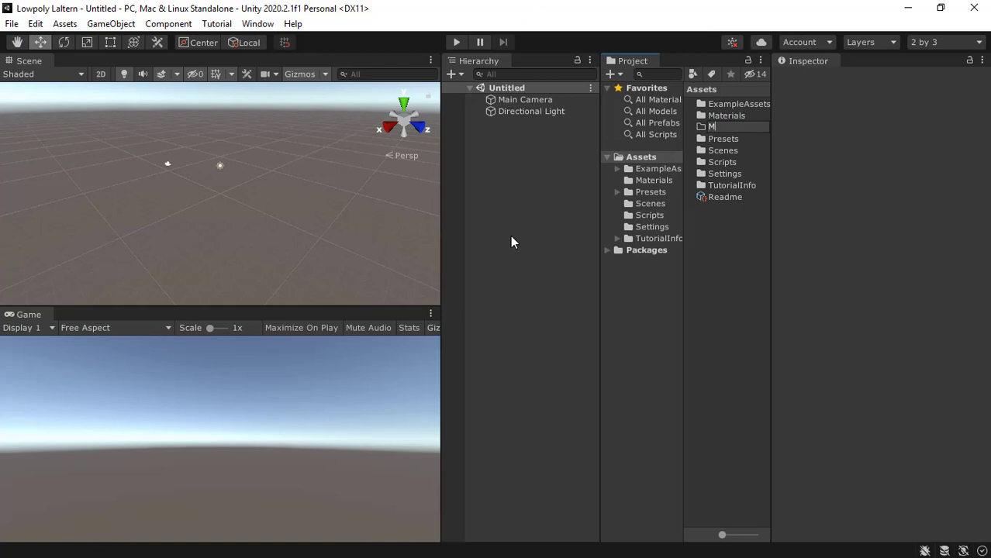
key("Return")
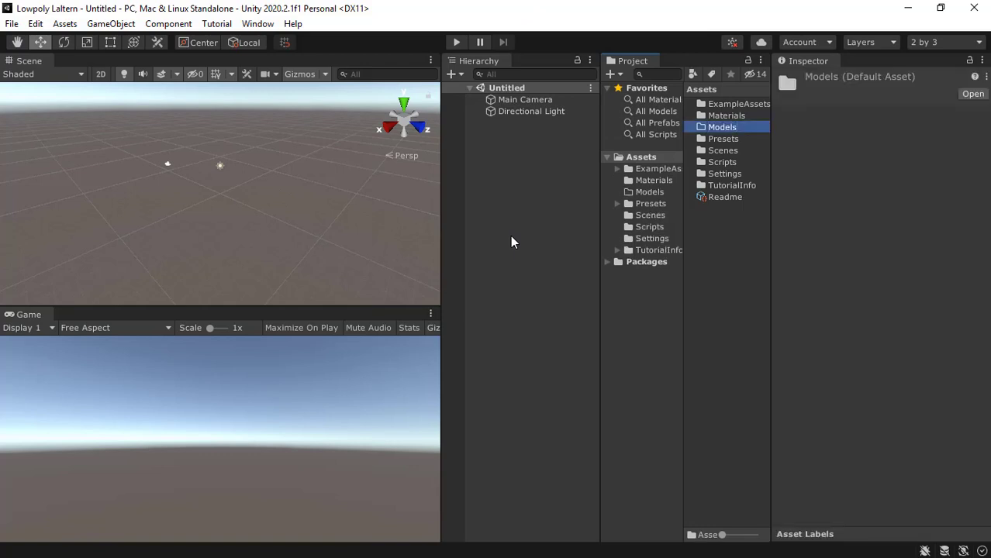
Step: Open the Models folder and import the Lowpoly Lartern model into it from the _Lowpoly Char folder on disk
left_click(733, 128)
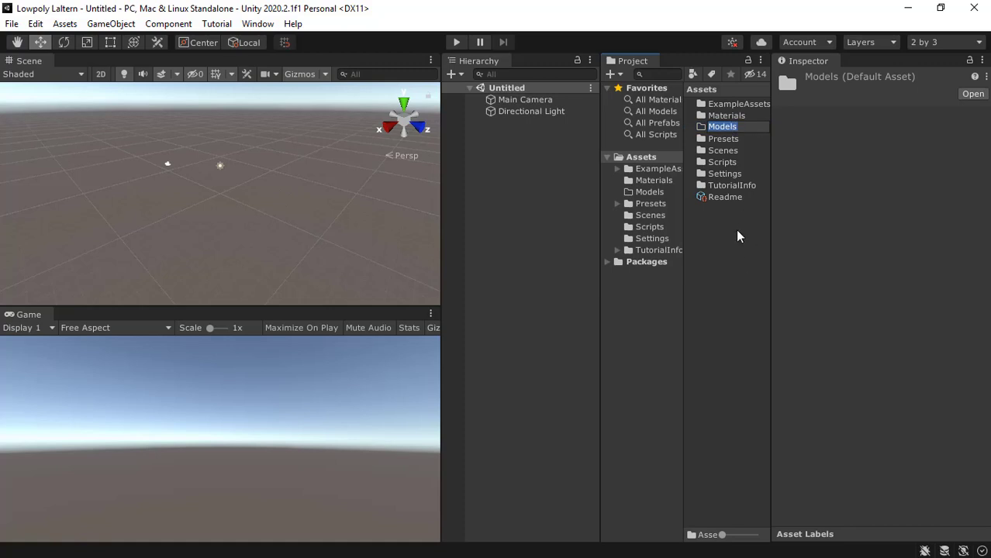
double_click(736, 128)
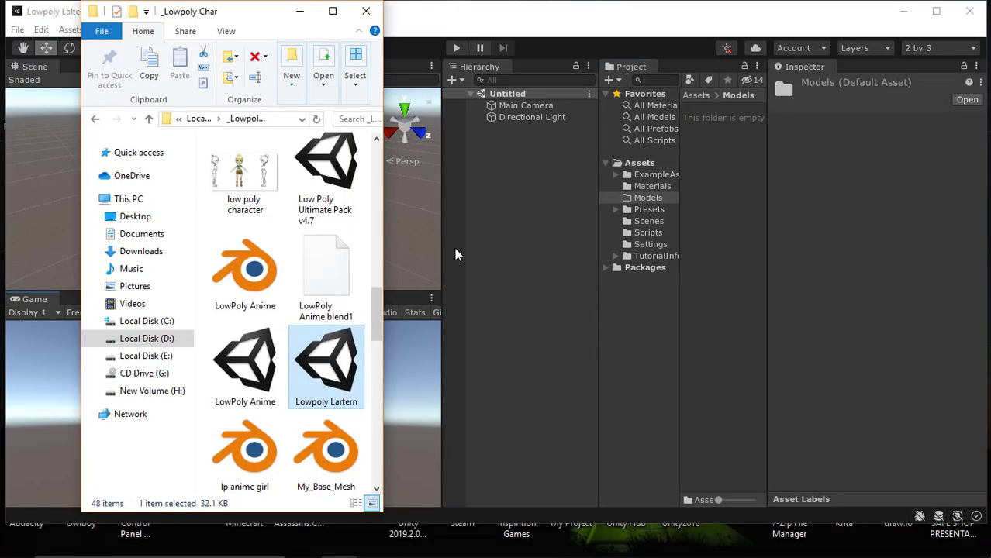
left_click(256, 363)
left_click(342, 370)
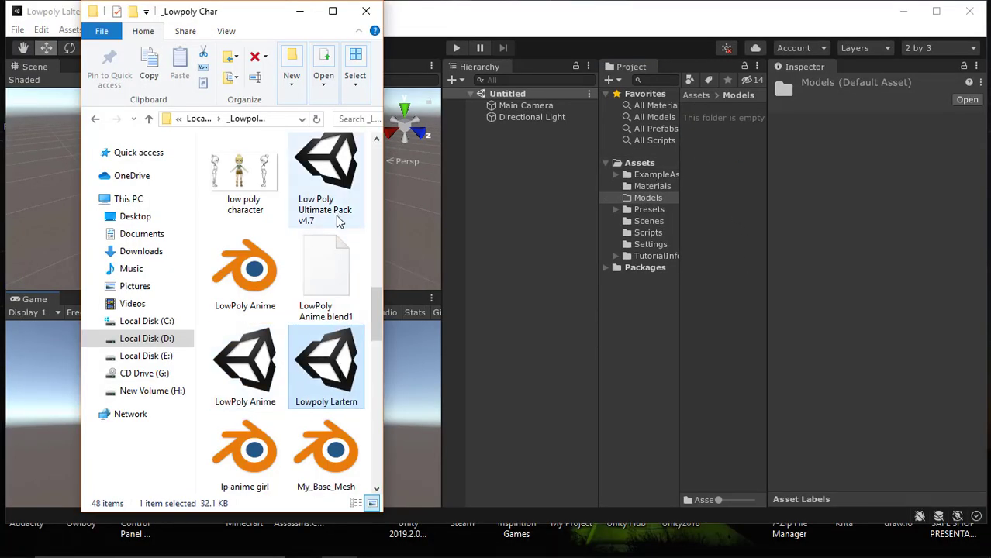
left_click_drag(442, 323, 719, 238)
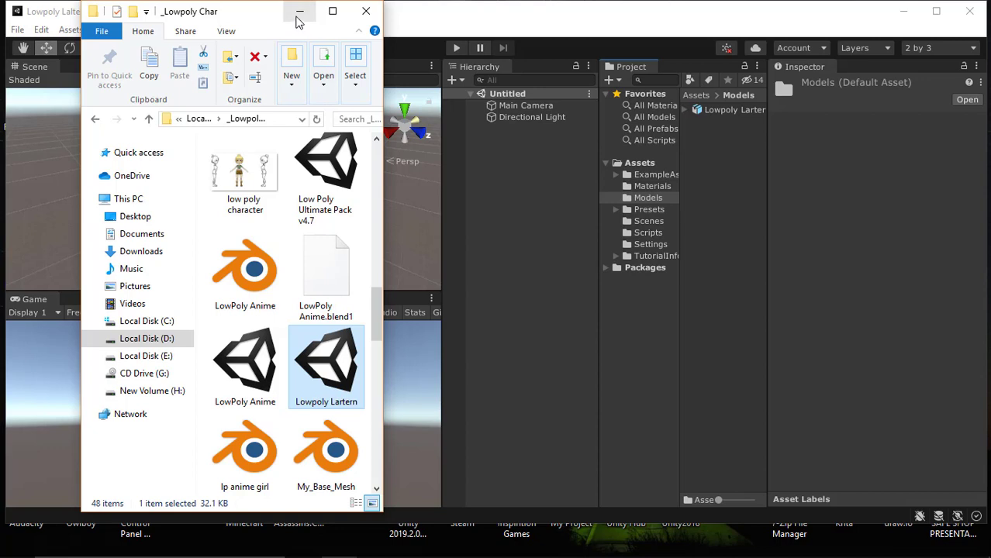
Step: Select the imported Lowpoly Lartern model and enlarge its preview in the import settings to examine it
left_click(299, 16)
left_click(707, 114)
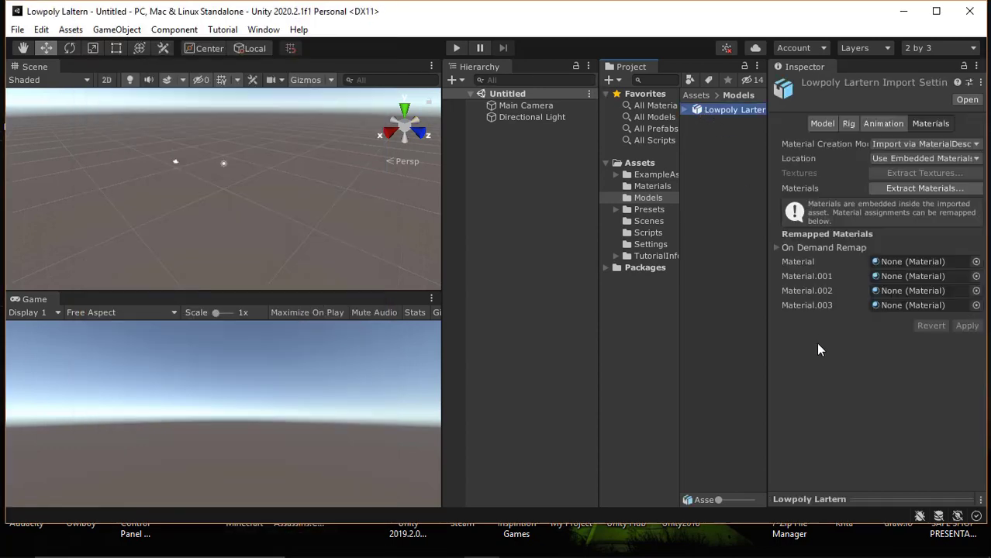
left_click(846, 493)
left_click_drag(826, 429, 813, 321)
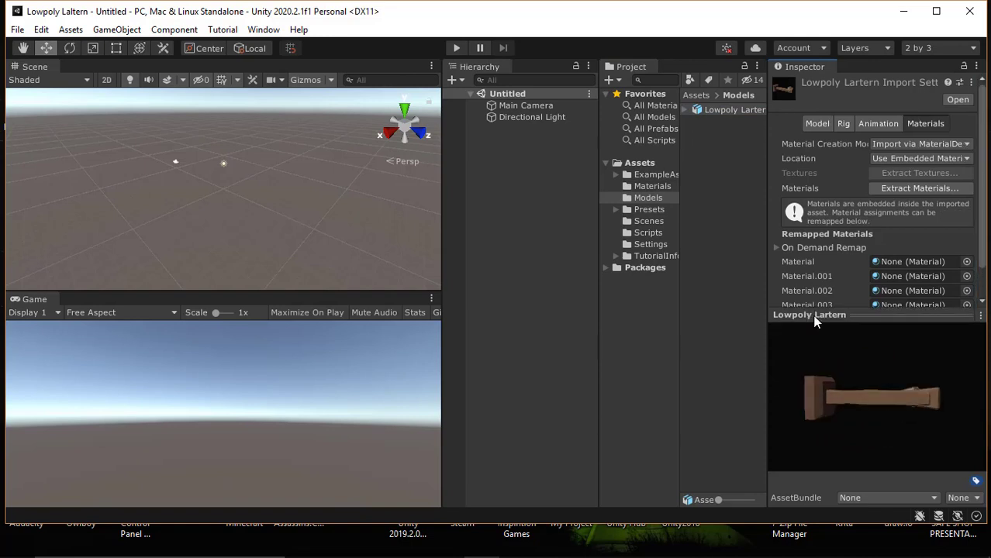
left_click(730, 128)
left_click(727, 110)
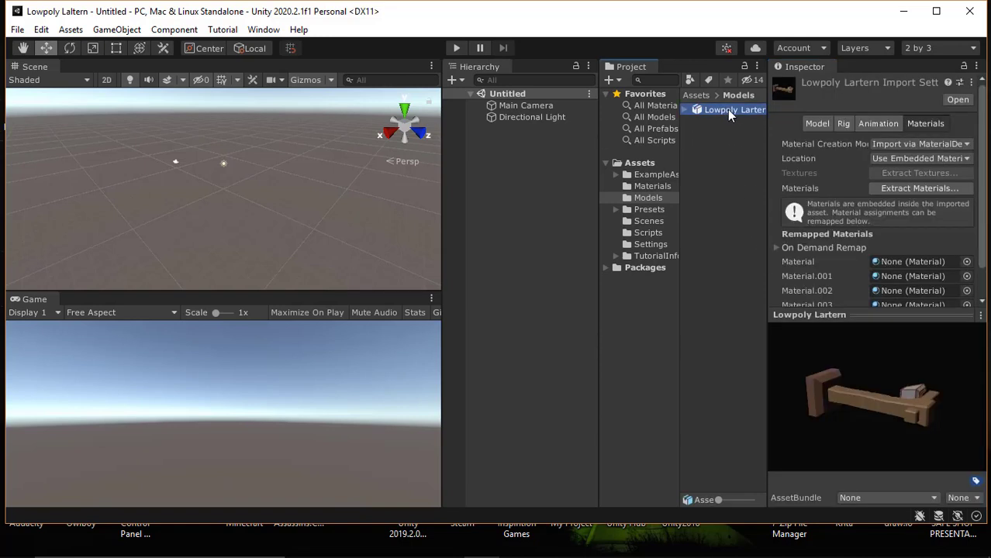
Step: Place the Lowpoly Lartern model in the scene and frame it in the Scene view
left_click_drag(728, 108, 527, 167)
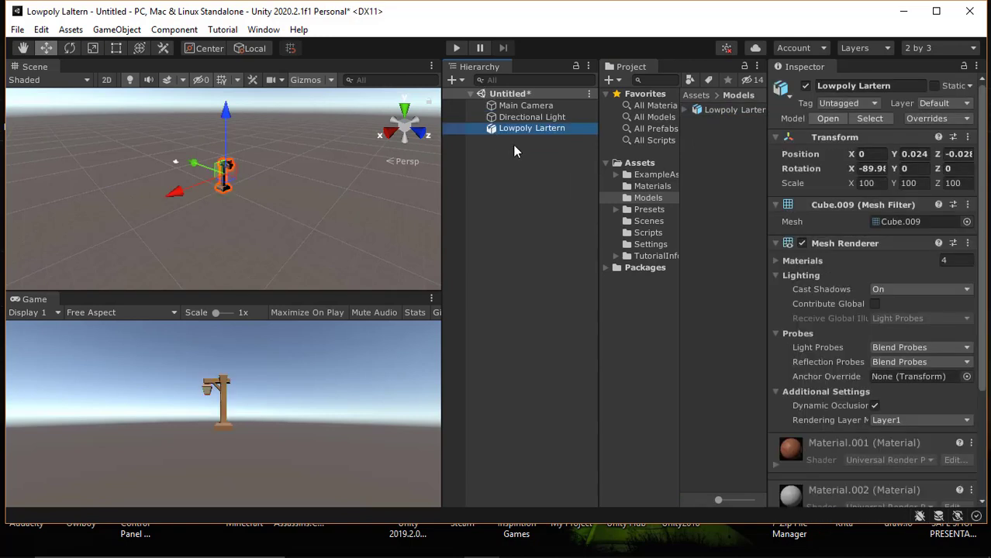
left_click(514, 162)
double_click(515, 130)
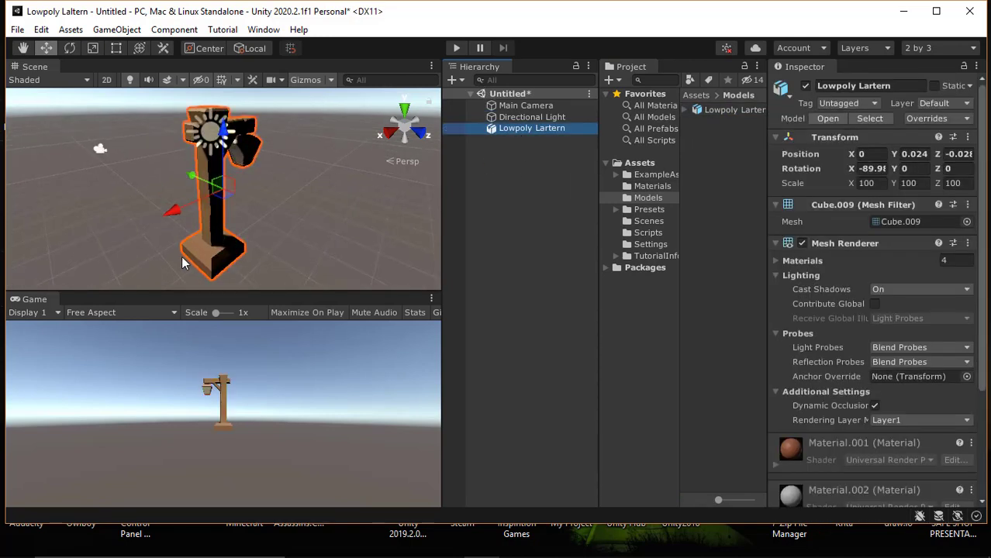
Step: Maximize the editor window and enlarge the Scene view and Inspector, examining the lamp post from several sides
left_click_drag(200, 293, 221, 351)
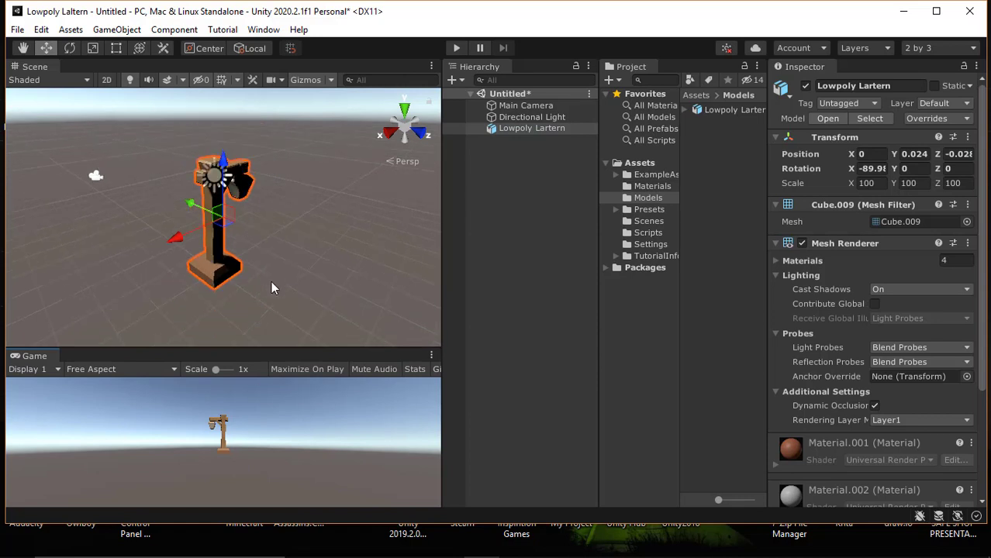
scroll(272, 283, "up", 2)
left_click_drag(317, 252, 155, 245, "alt")
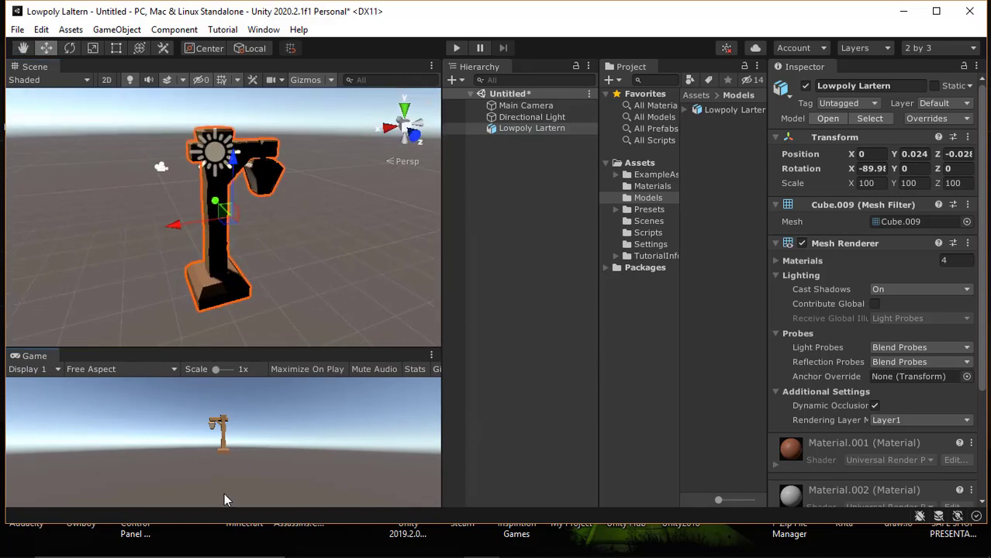
left_click(935, 11)
left_click_drag(454, 225, 476, 225)
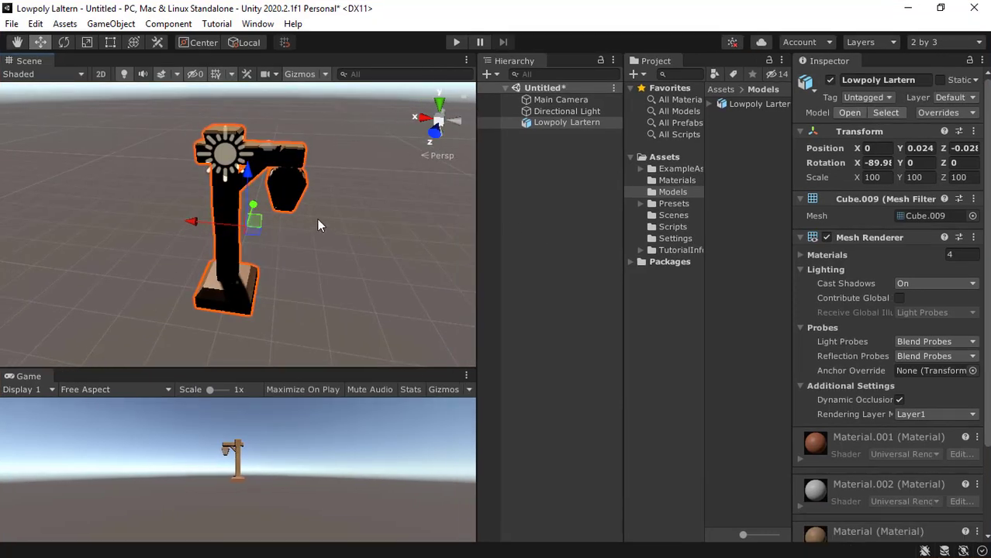
scroll(316, 225, "down", 2)
left_click_drag(324, 231, 577, 271, "alt")
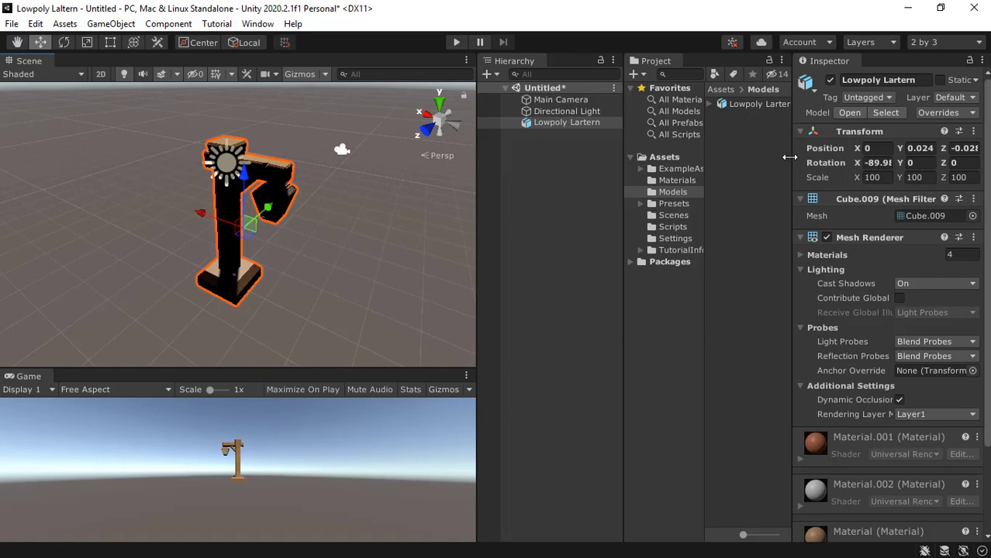
left_click_drag(792, 159, 747, 159)
Step: Set the placed lamp post's X rotation to 0 and examine its orientation
left_click(867, 163)
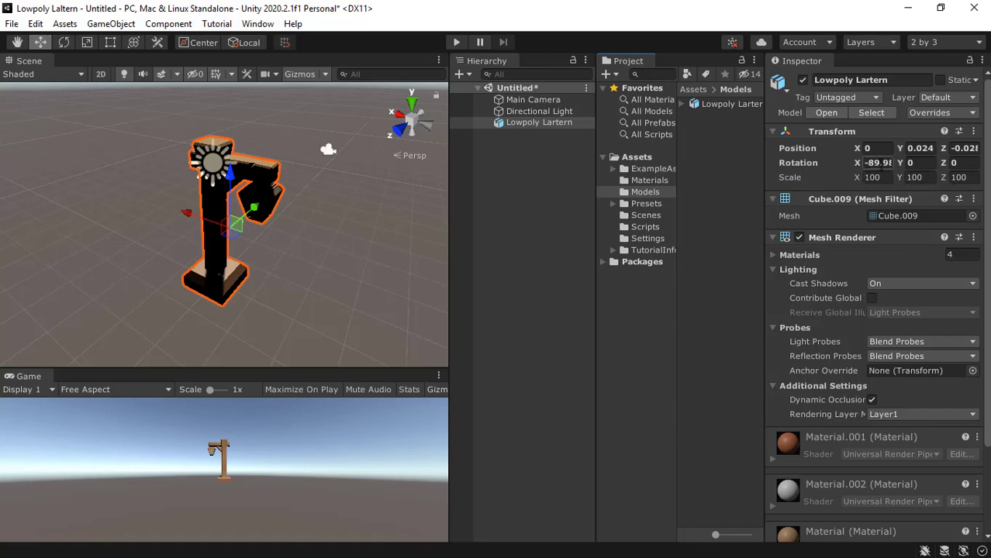
left_click(875, 164)
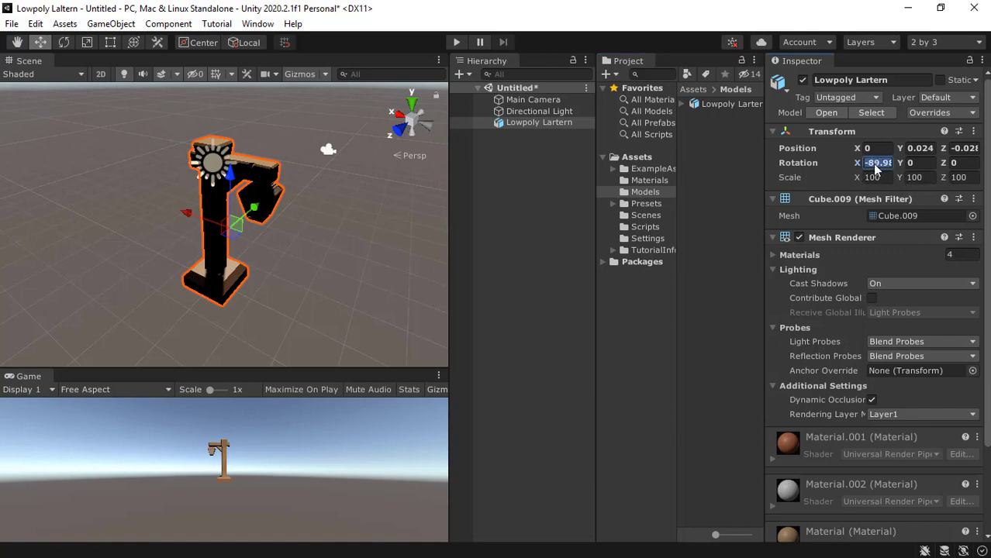
type("0")
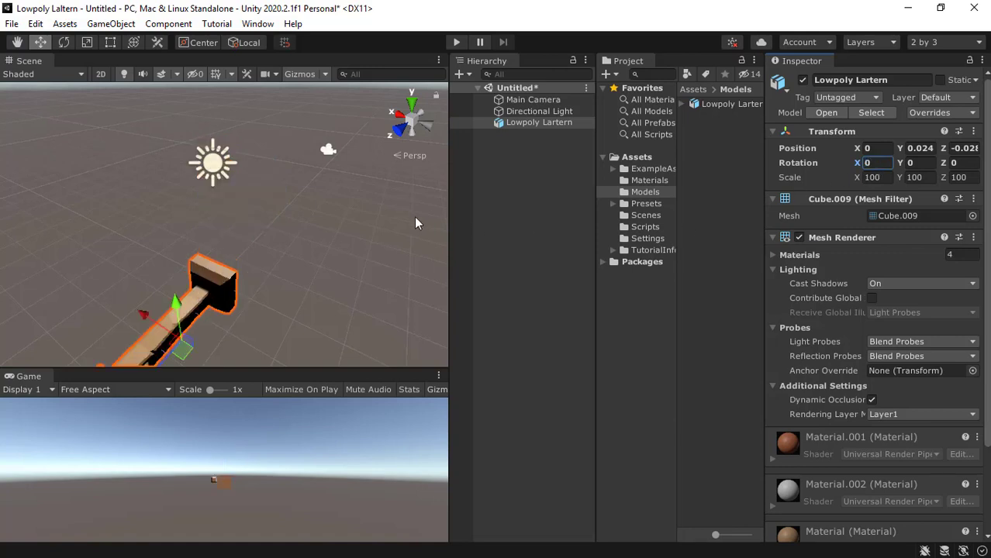
scroll(333, 223, "down", 6)
middle_click_drag(209, 289, 284, 224)
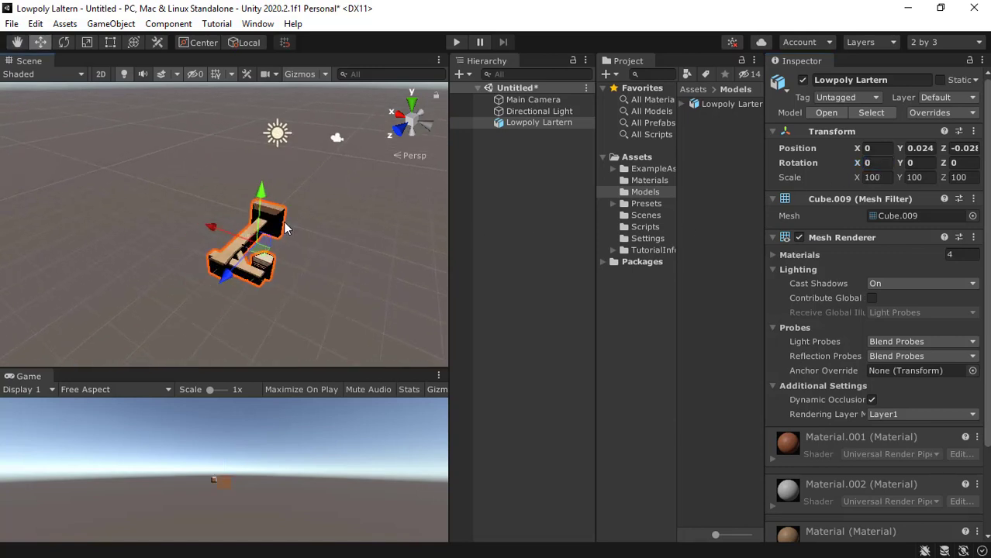
left_click_drag(285, 225, 300, 240, "alt")
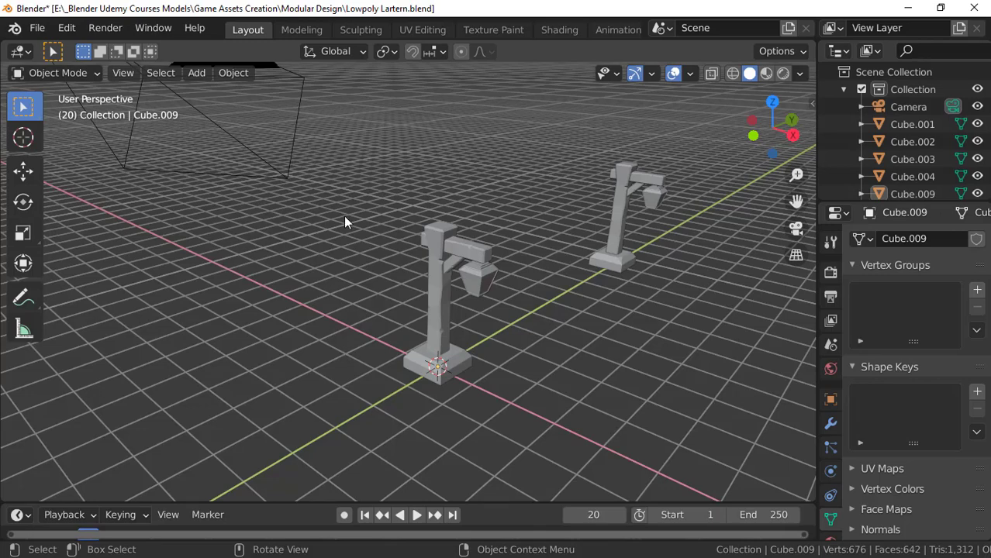
Step: Switch to Blender, select the lamp post at the origin and set up an FBX export named Lowpoly Lartern02.fbx
left_click_drag(344, 202, 500, 356)
left_click(36, 28)
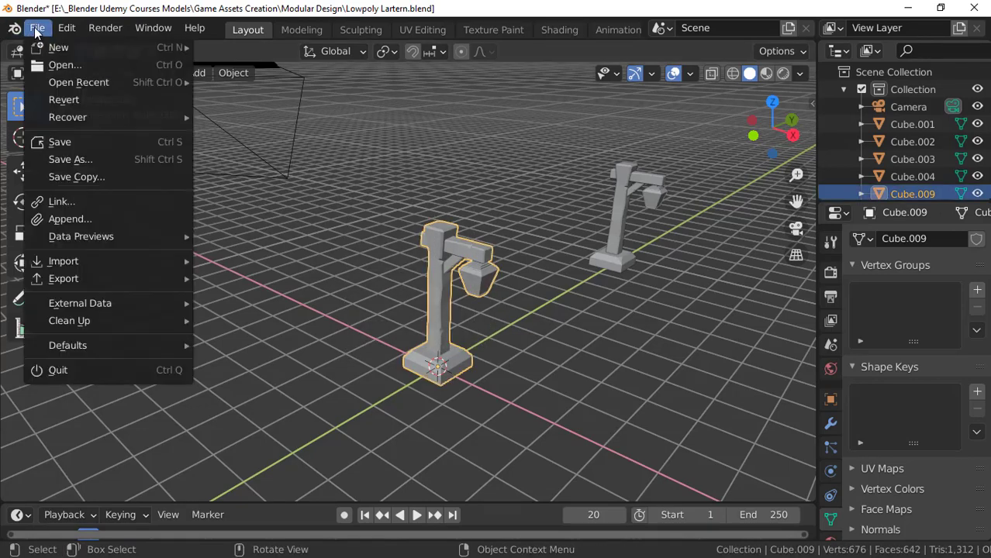
mouse_move(91, 279)
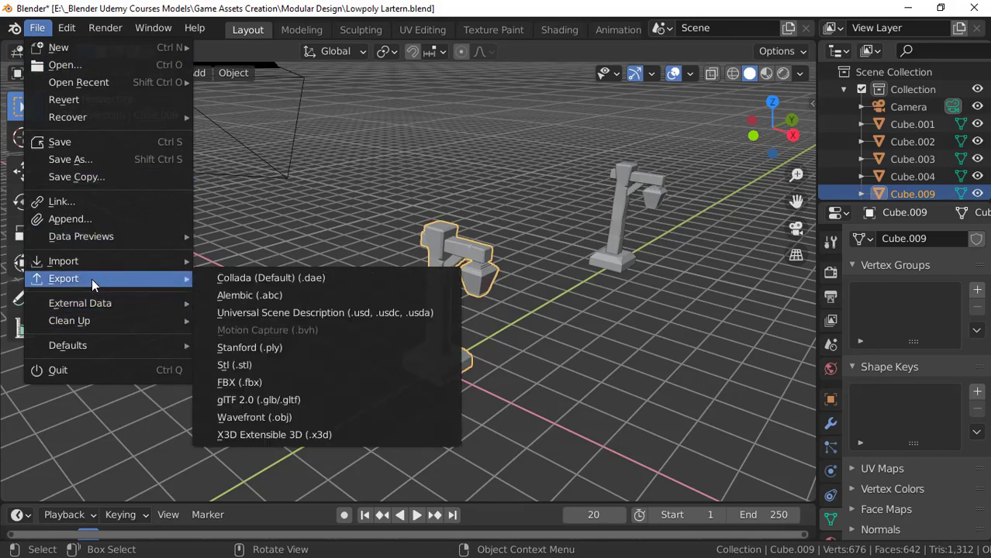
left_click(261, 382)
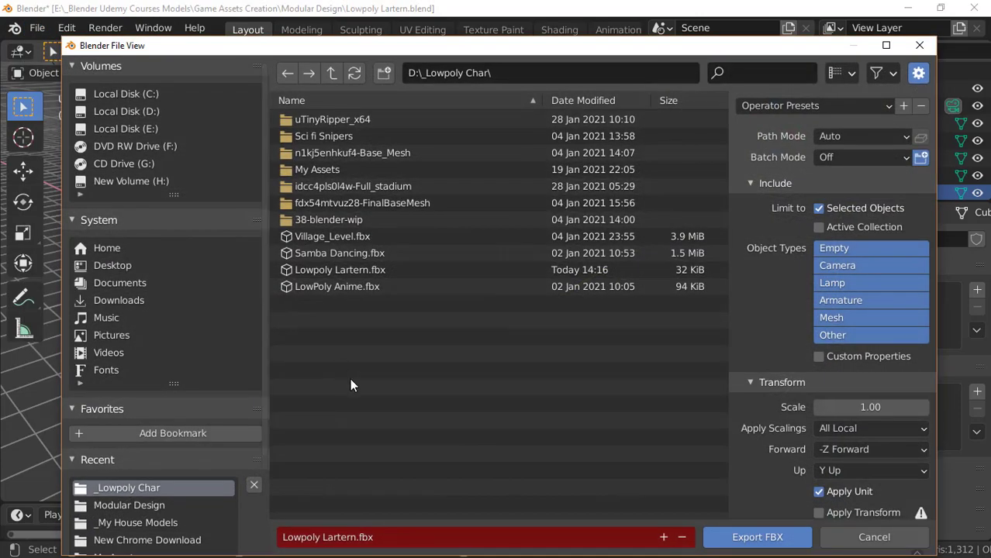
left_click(327, 536)
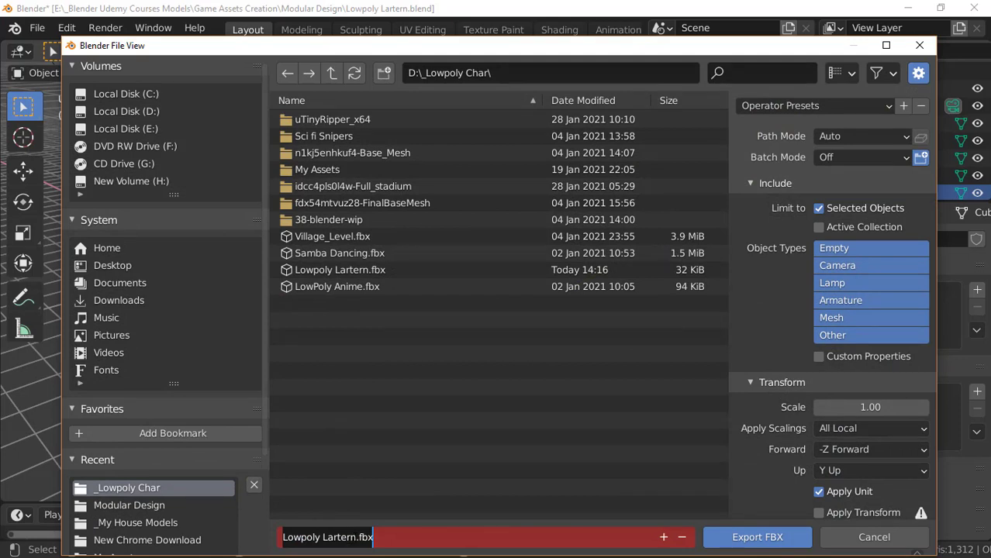
left_click(356, 537)
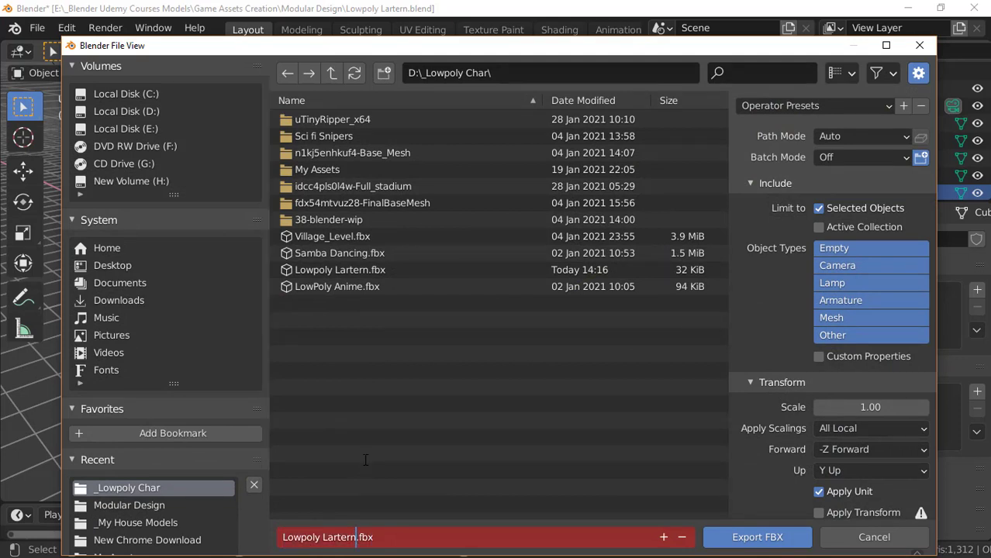
type("02")
key("Return")
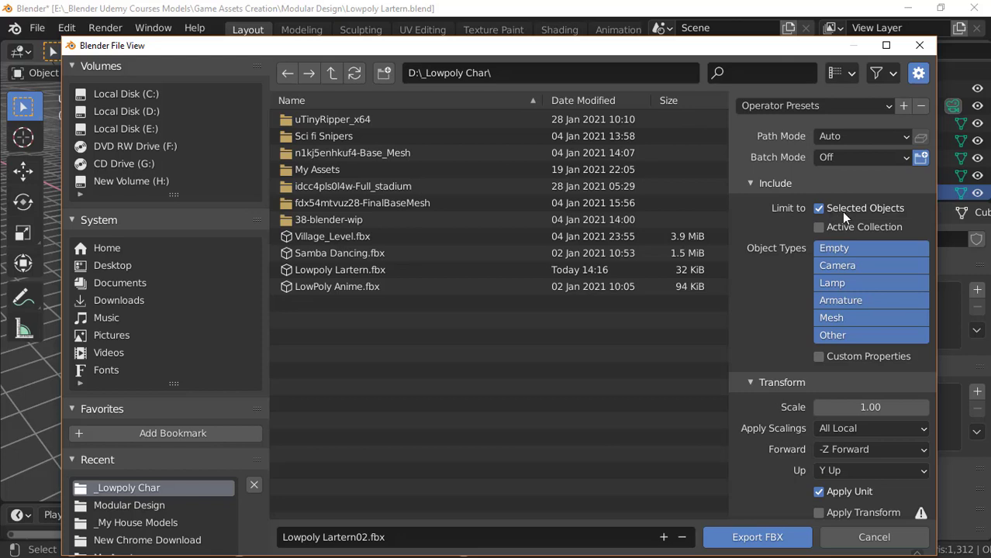
Step: Enable Apply Transform and export the selected lamp post as FBX to the _Lowpoly Char folder
scroll(835, 251, "down", 3)
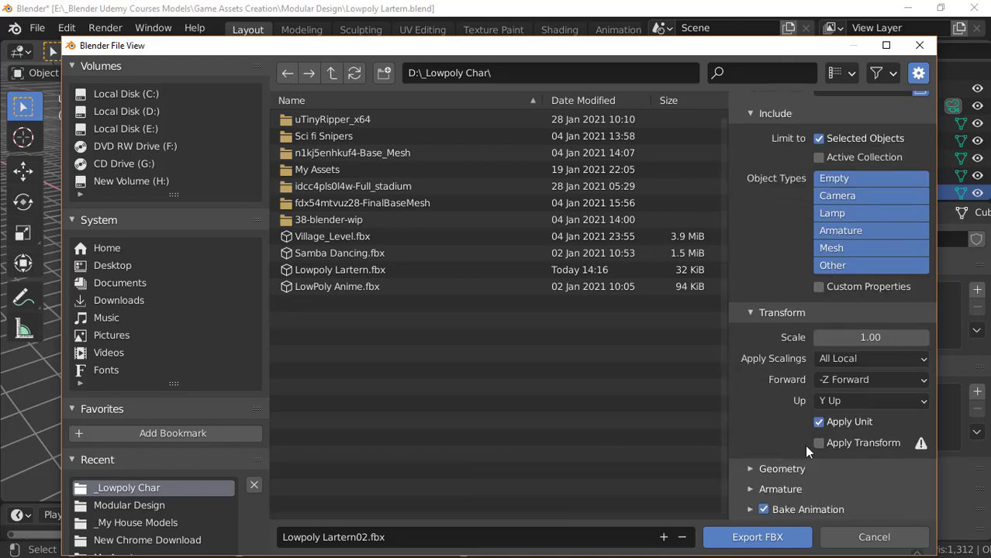
scroll(787, 287, "up", 3)
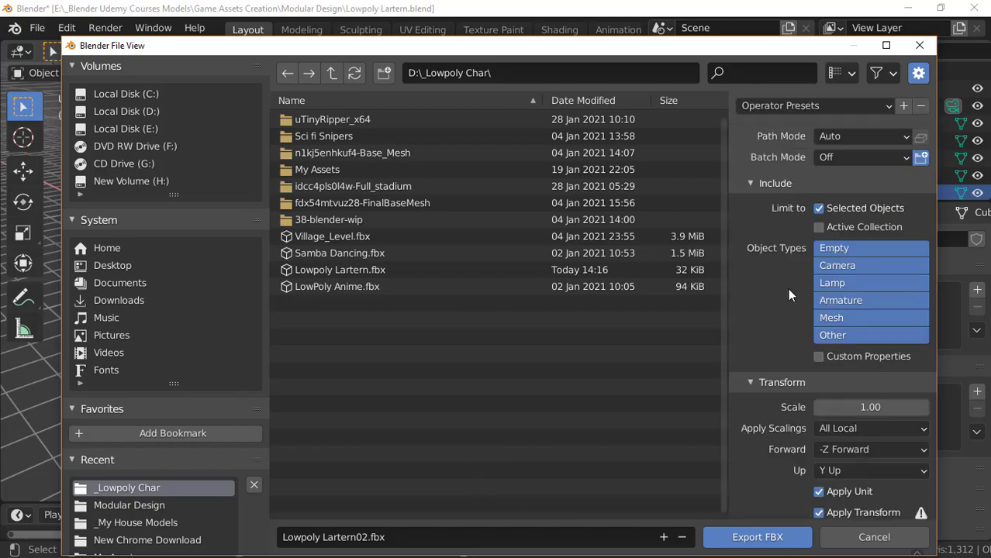
scroll(785, 301, "down", 3)
left_click(757, 536)
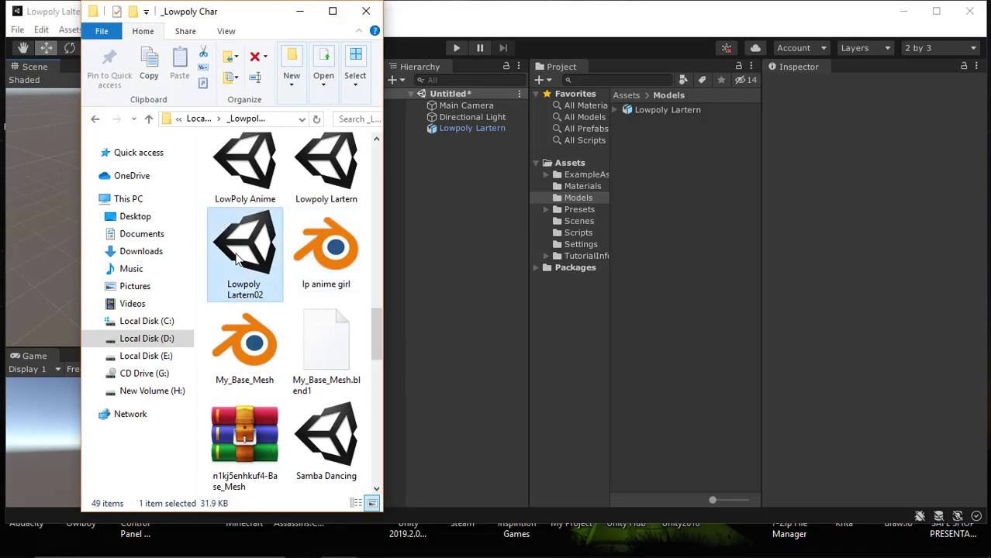
Step: Import Lowpoly Lartern02 from the _Lowpoly Char folder into Unity's Models folder and place it in the scene
left_click_drag(234, 260, 680, 198)
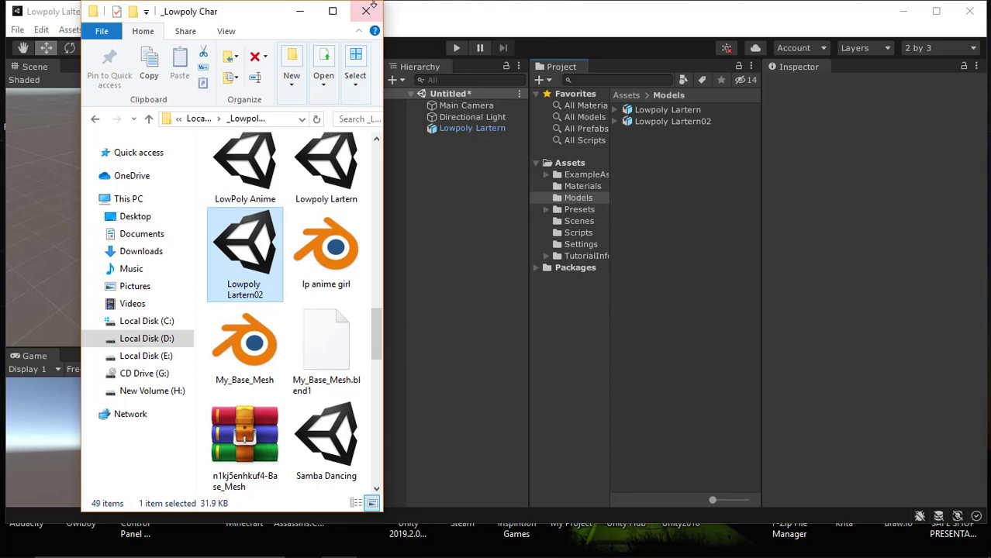
left_click(666, 121)
left_click(681, 213)
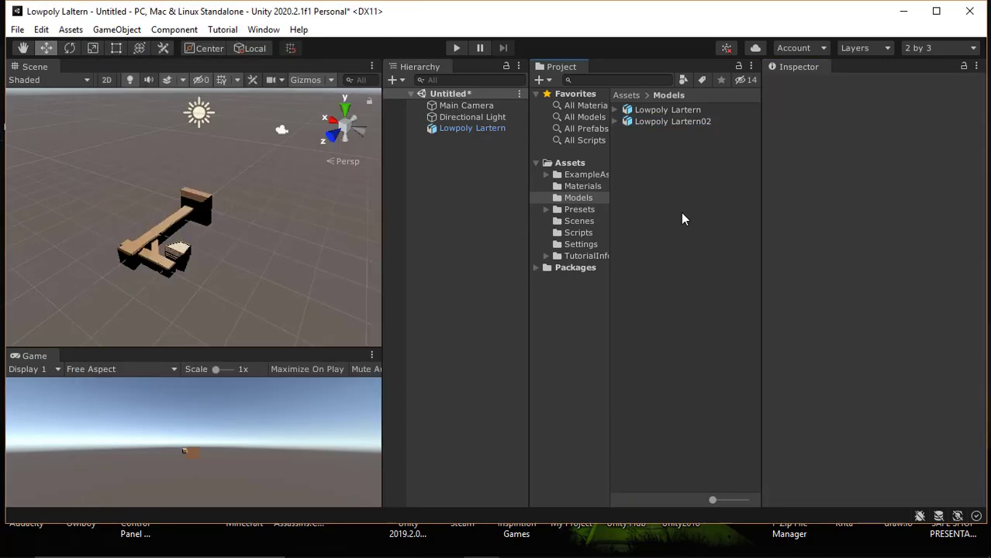
left_click_drag(687, 121, 452, 177)
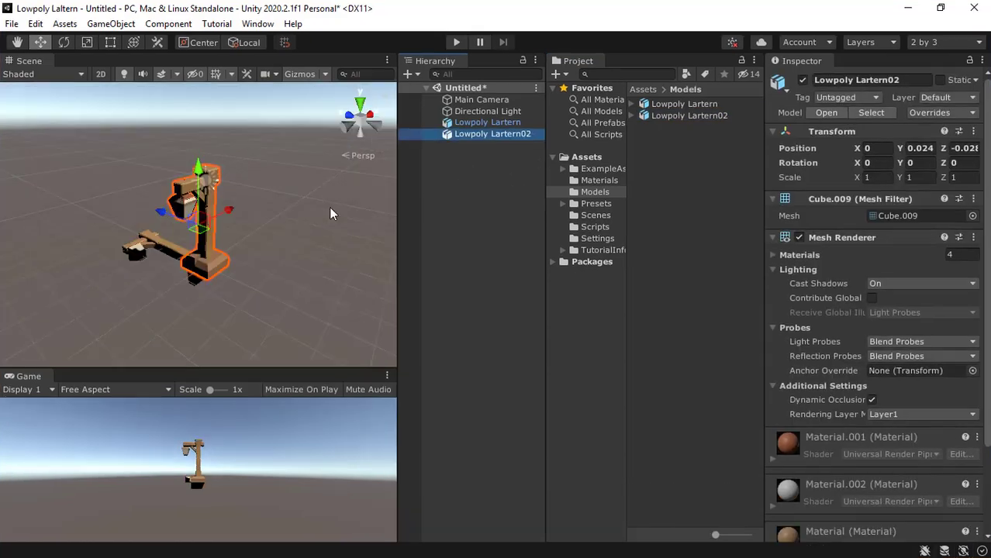
left_click_drag(77, 201, 245, 262, "alt")
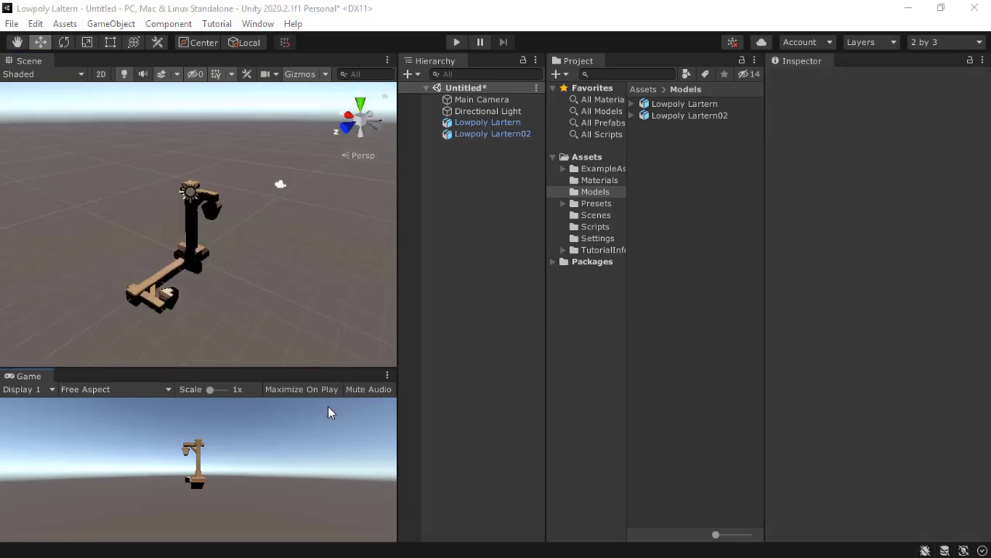
Step: Save the scene as test in the project's Scenes folder
key("ctrl+s")
double_click(172, 195)
left_click(182, 296)
type("t")
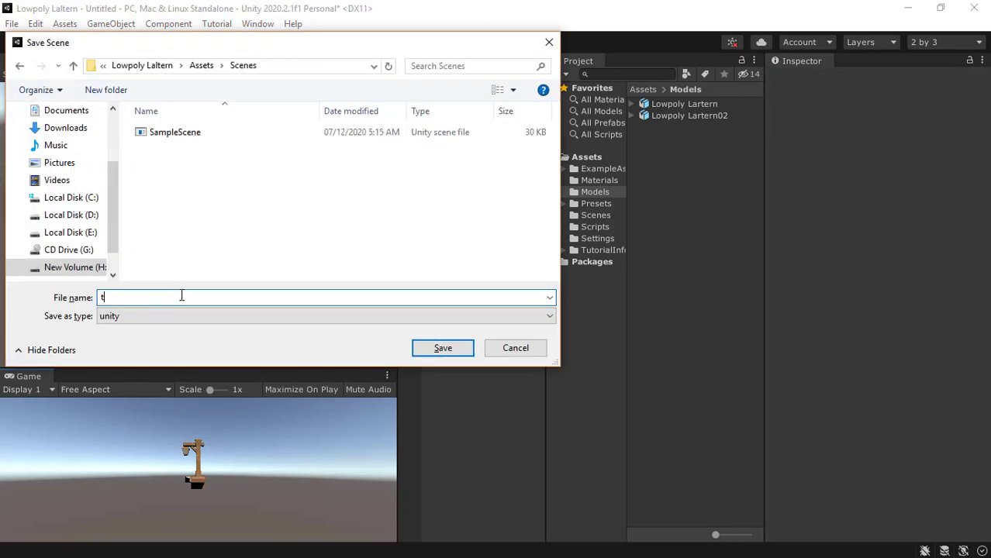
type("est")
key("Return")
Step: Delete the original Lowpoly Lartern from the scene and look over the Directional Light's settings
left_click(145, 266)
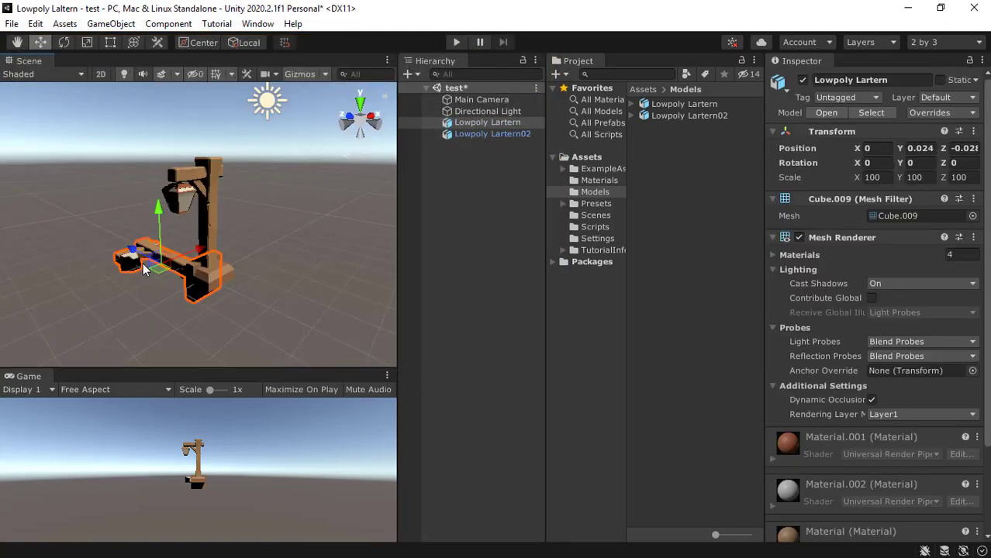
key("Delete")
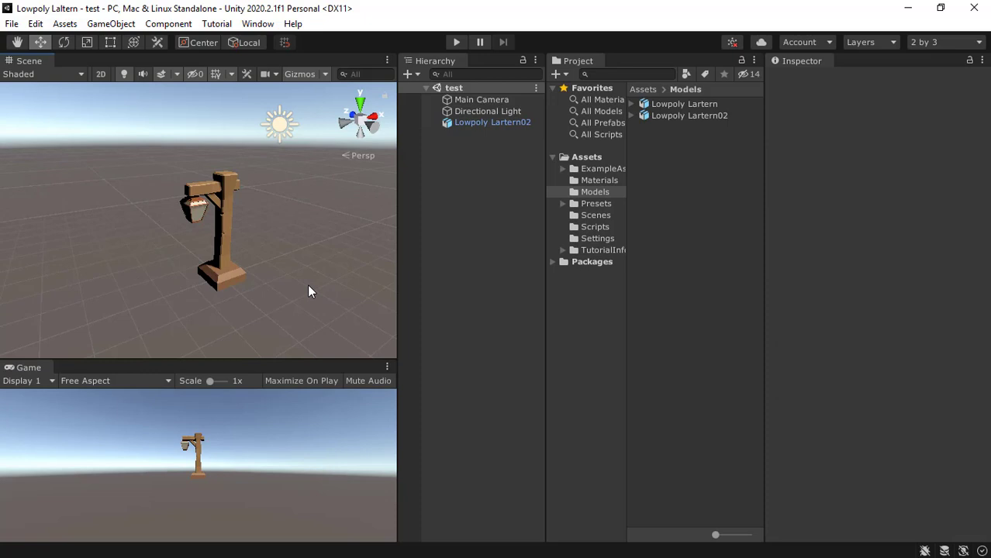
scroll(379, 263, "up", 2)
left_click(465, 112)
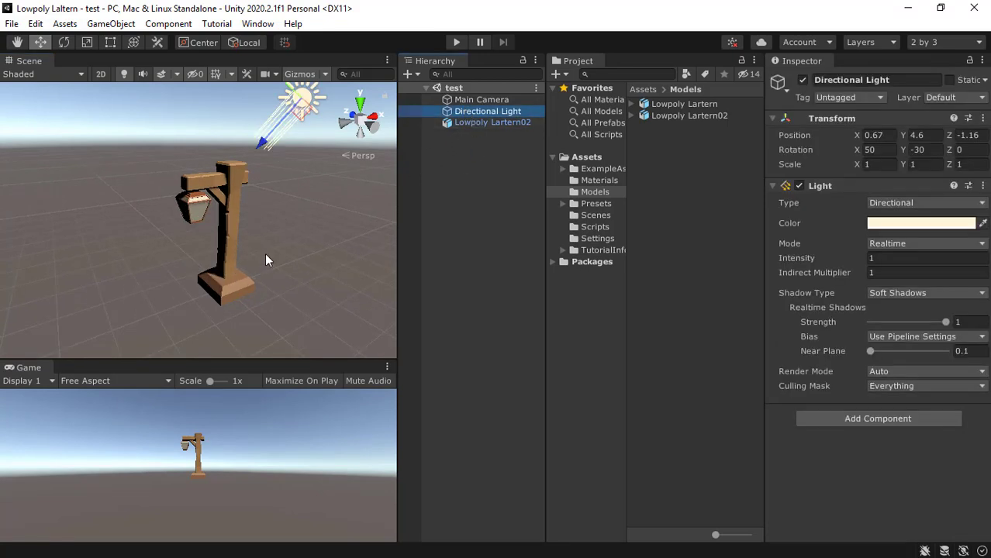
left_click(303, 283)
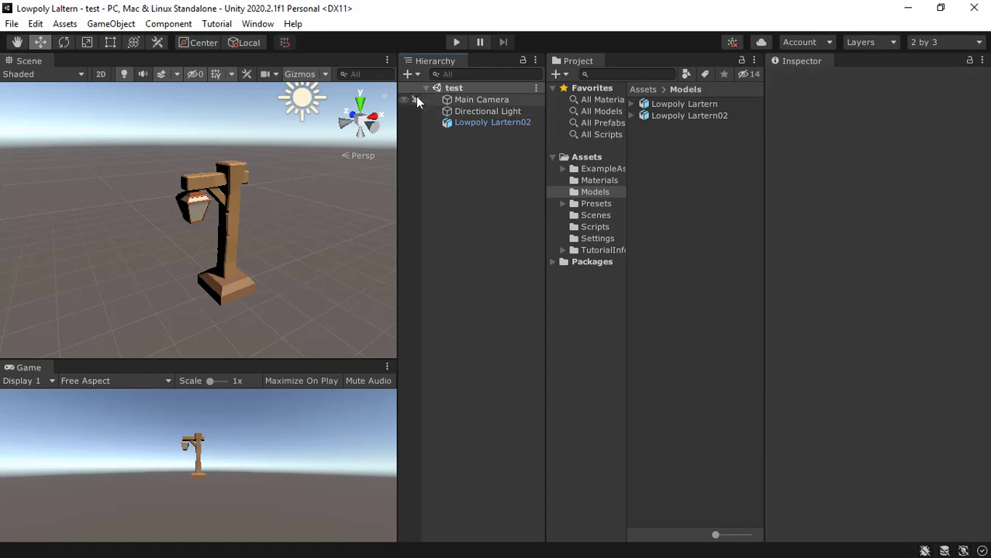
Step: Add a 3D Plane object to the scene
left_click(408, 74)
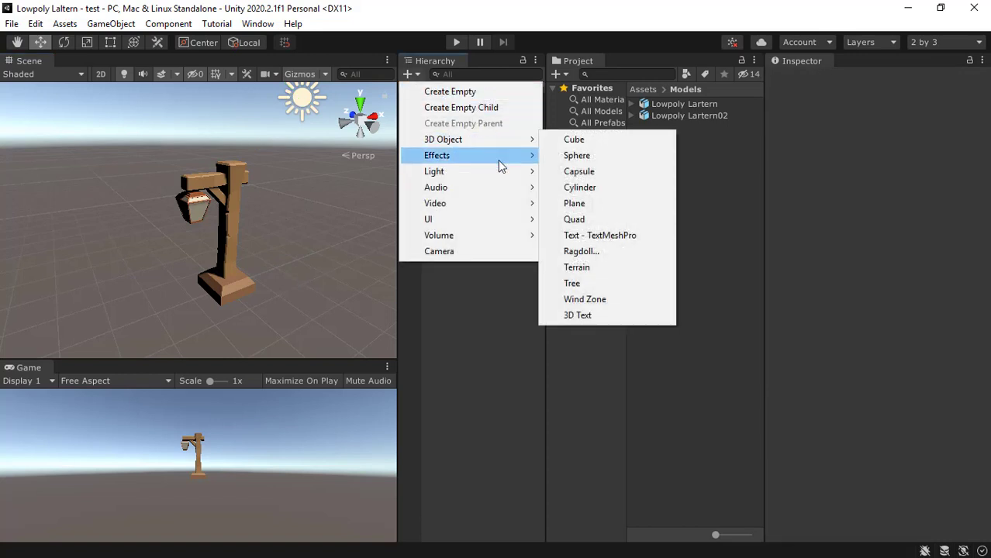
mouse_move(452, 148)
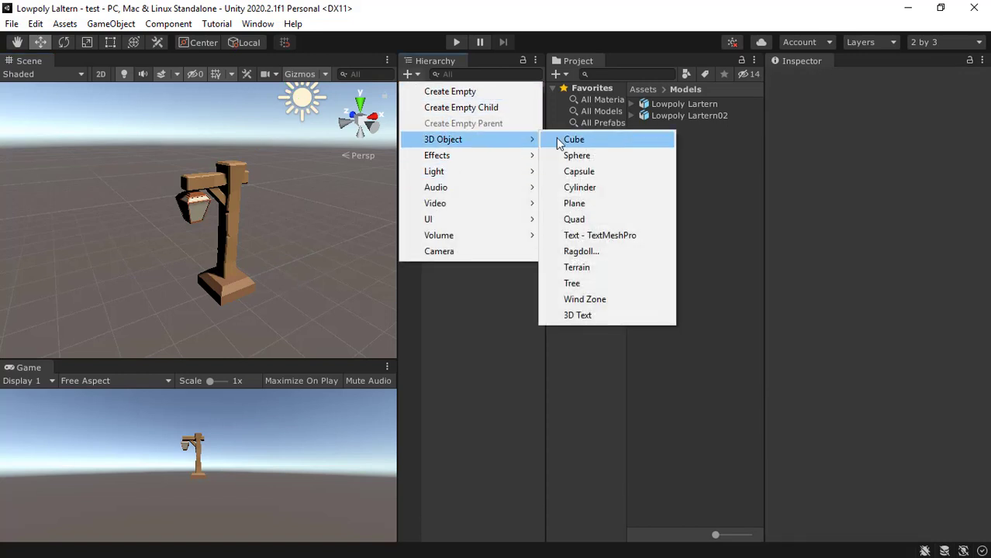
left_click(572, 205)
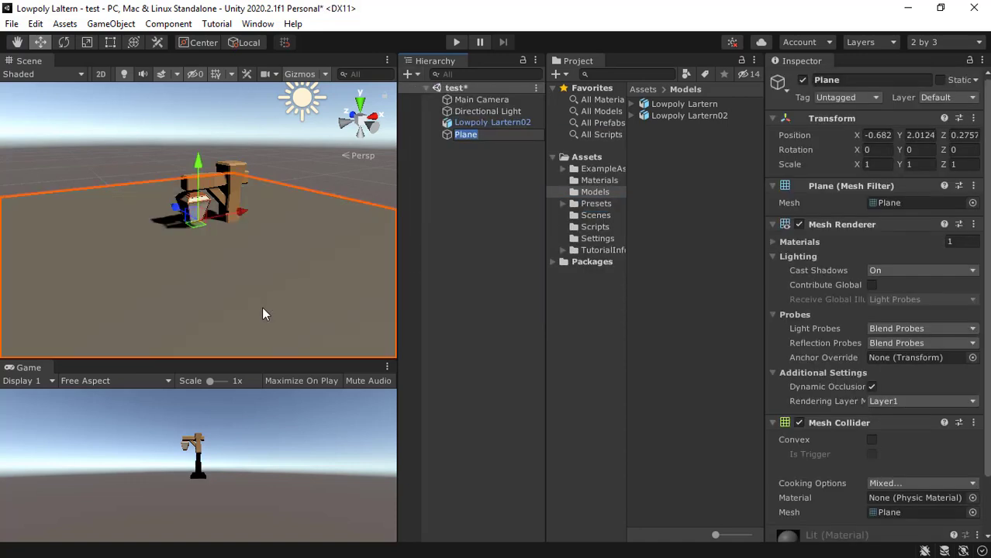
Step: Reset the Plane's transform so that it sits at the scene origin beneath the lamp post
key("Return")
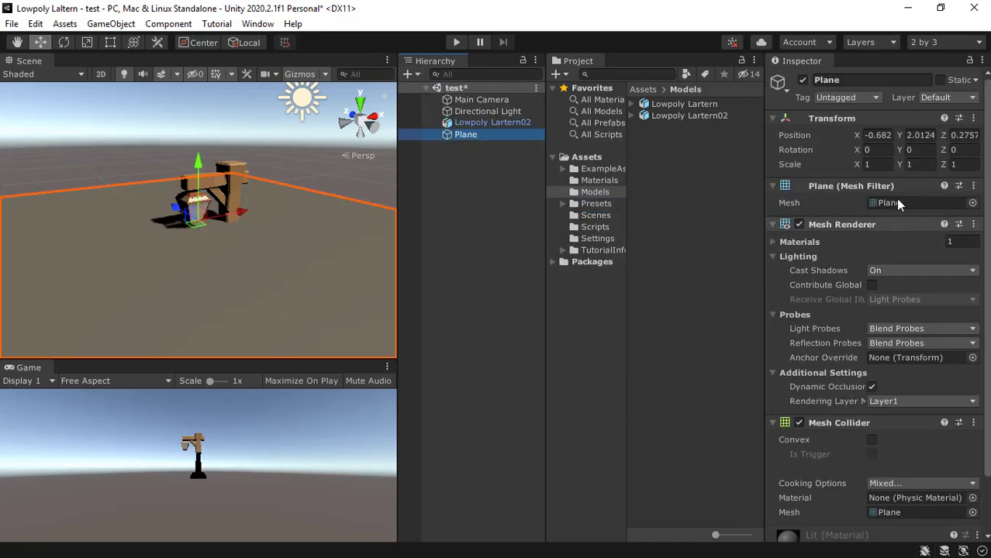
left_click(974, 118)
left_click(930, 132)
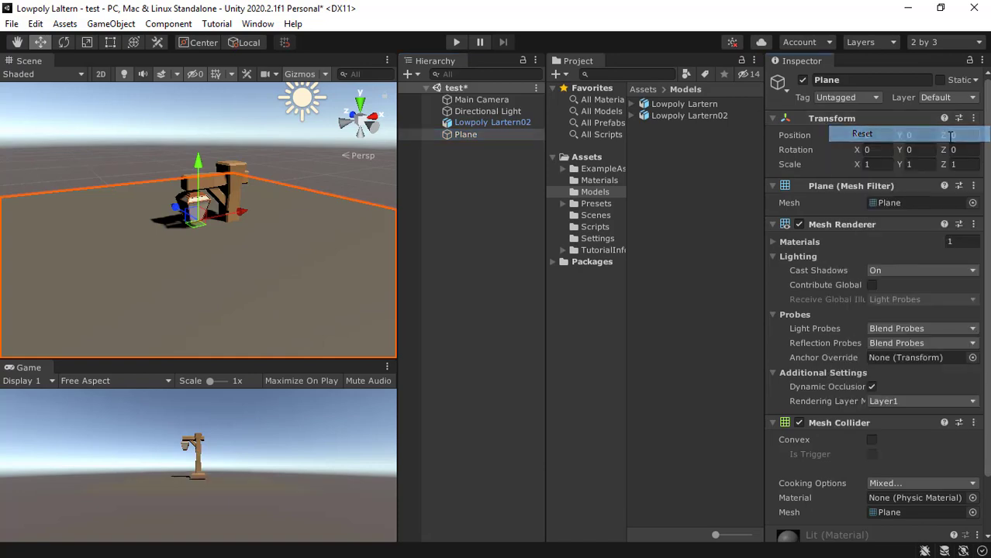
scroll(309, 182, "down", 3)
left_click(115, 230)
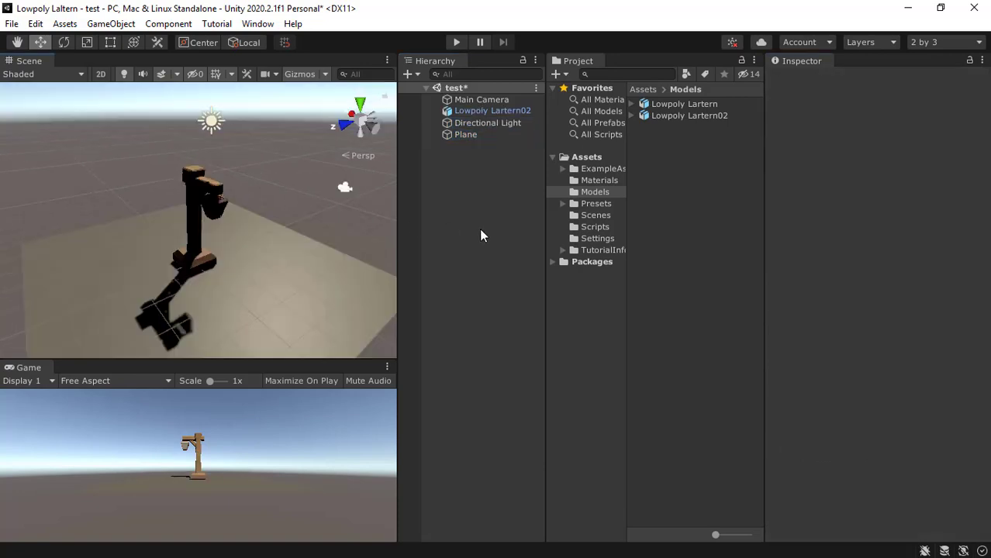
Step: Delete the Directional Light from the scene and add a Point Light with its default name
left_click(481, 124)
key("Delete")
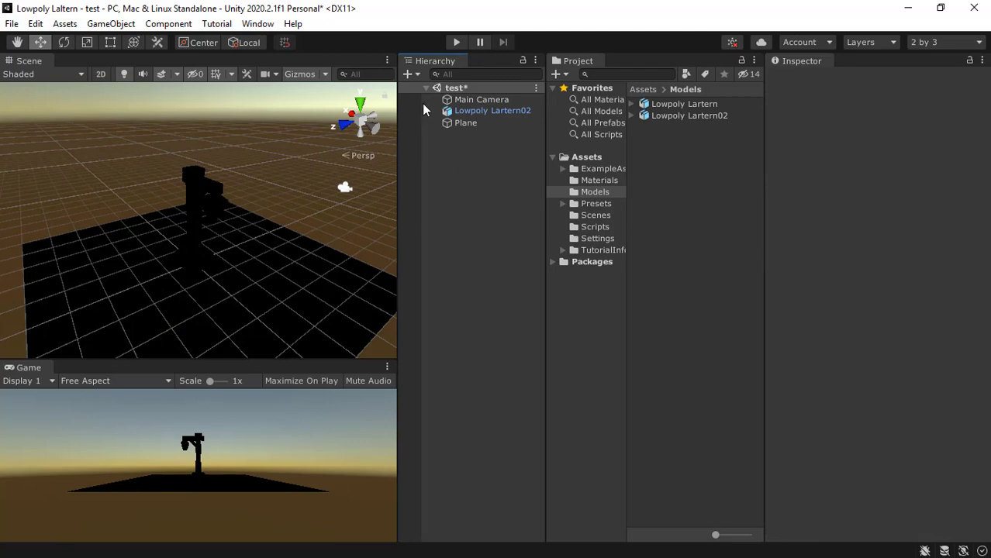
left_click(407, 73)
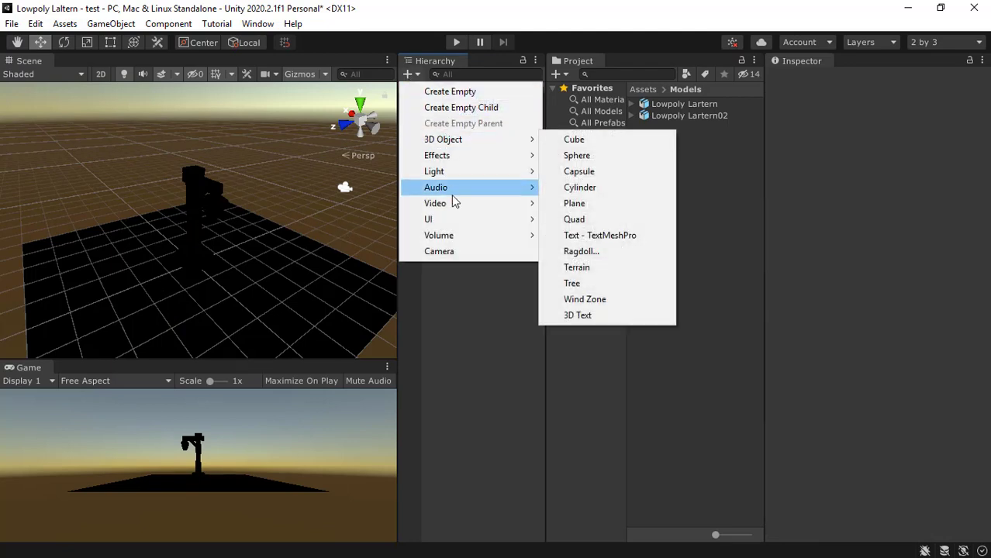
mouse_move(438, 172)
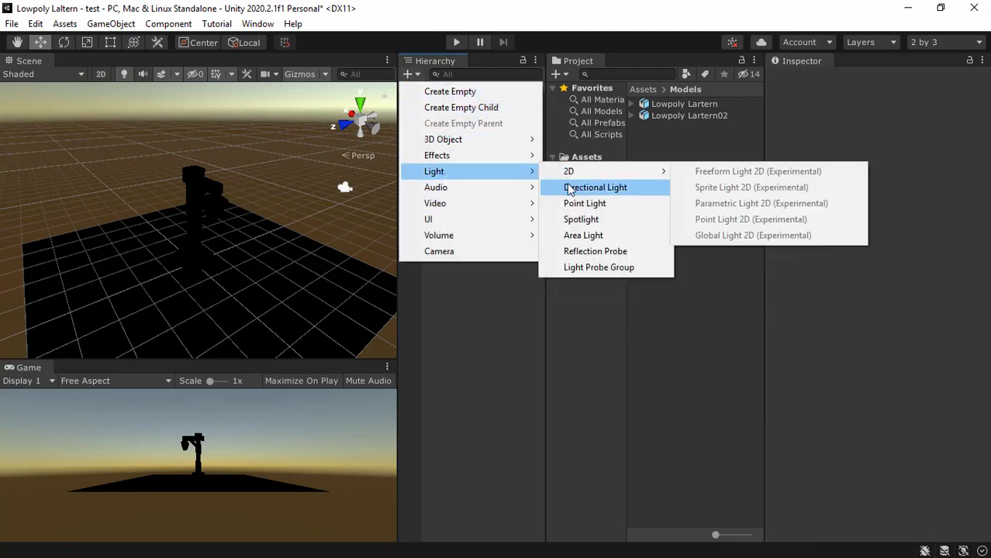
left_click(583, 203)
key("Return")
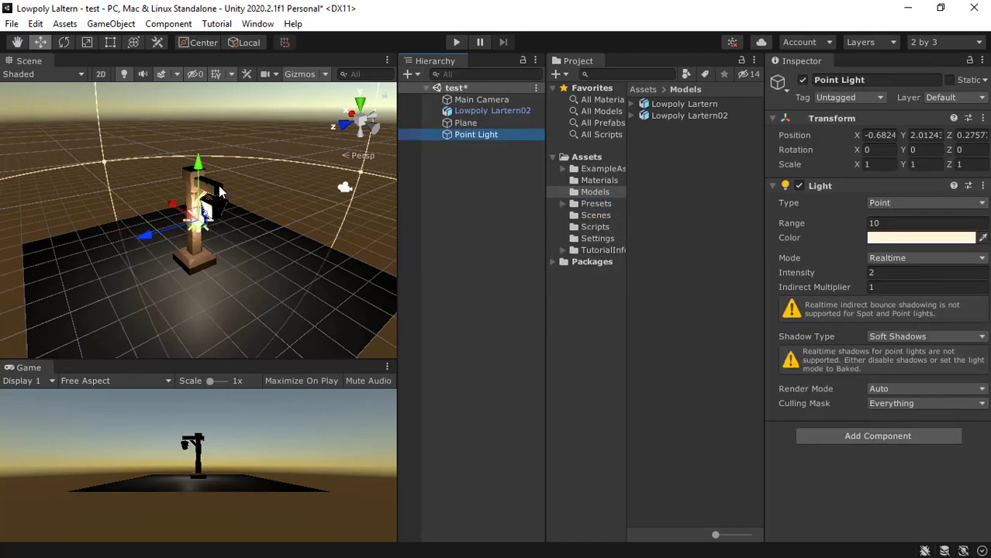
Step: Move the Point Light beside the hanging lantern, to about X -0.991, Y 2.57, Z 0.55
left_click(374, 128)
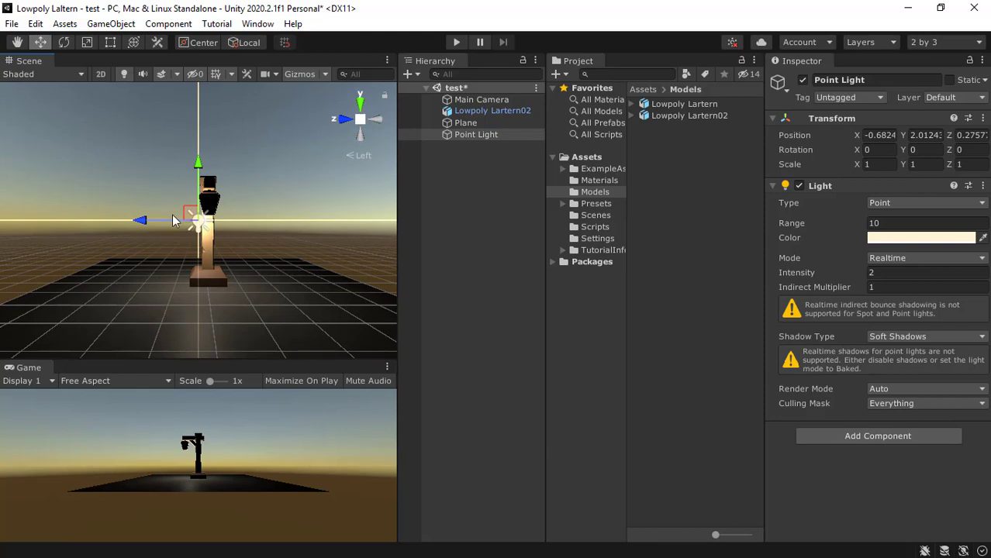
scroll(172, 221, "down", 5)
scroll(186, 197, "up", 5)
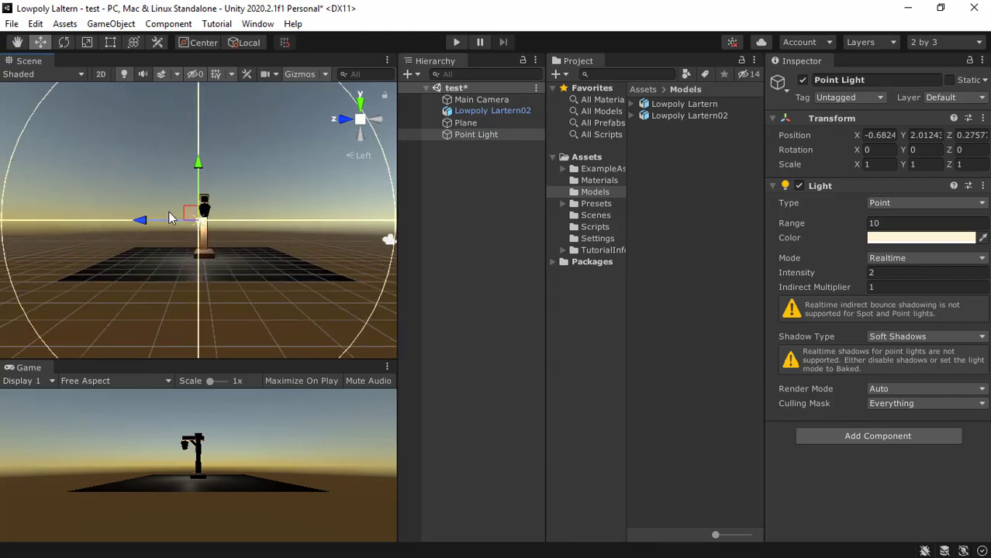
left_click_drag(199, 165, 199, 144)
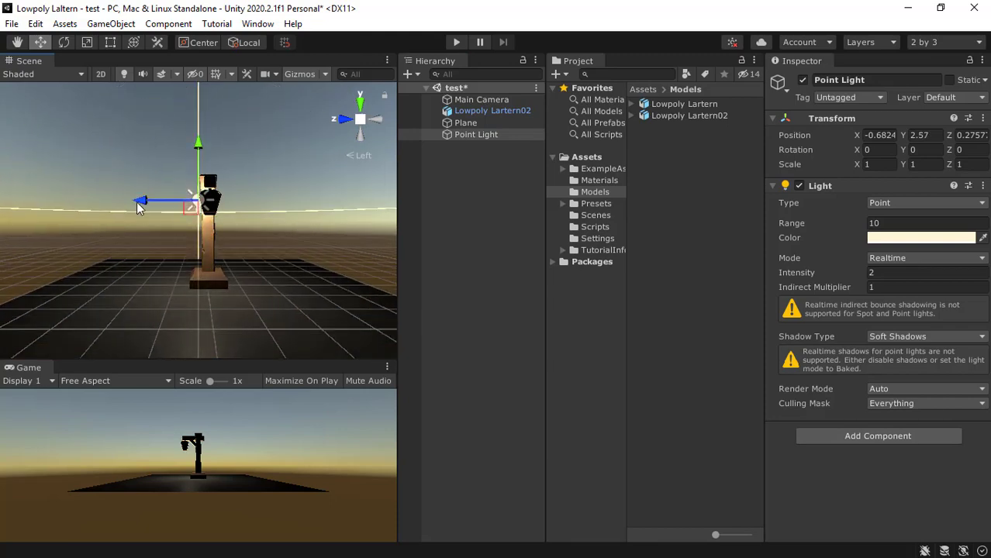
left_click_drag(138, 202, 131, 202)
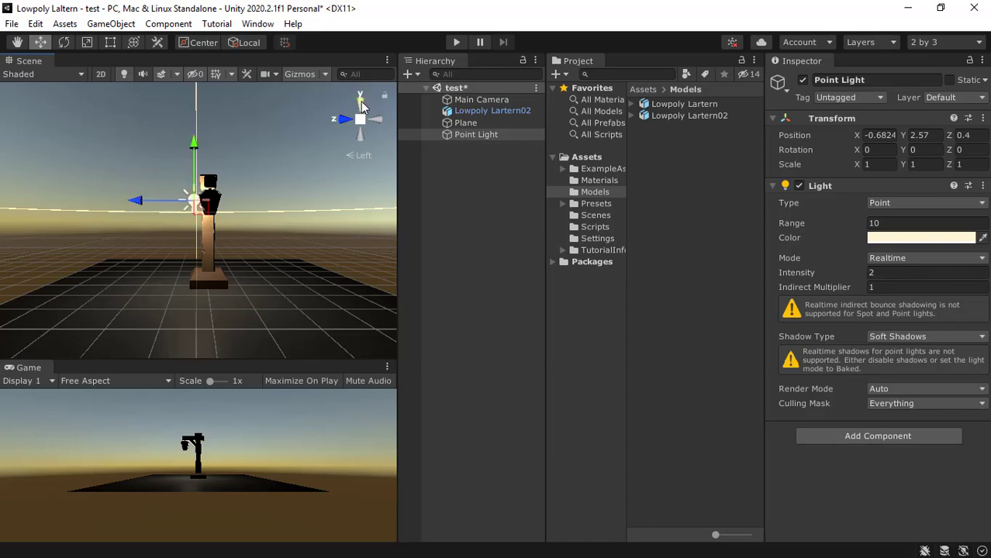
left_click(361, 103)
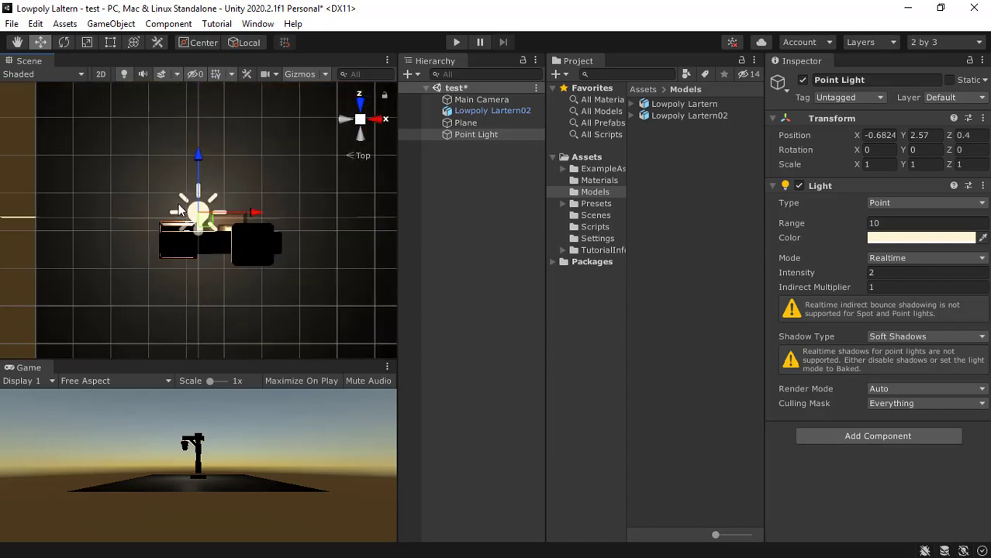
left_click(360, 119)
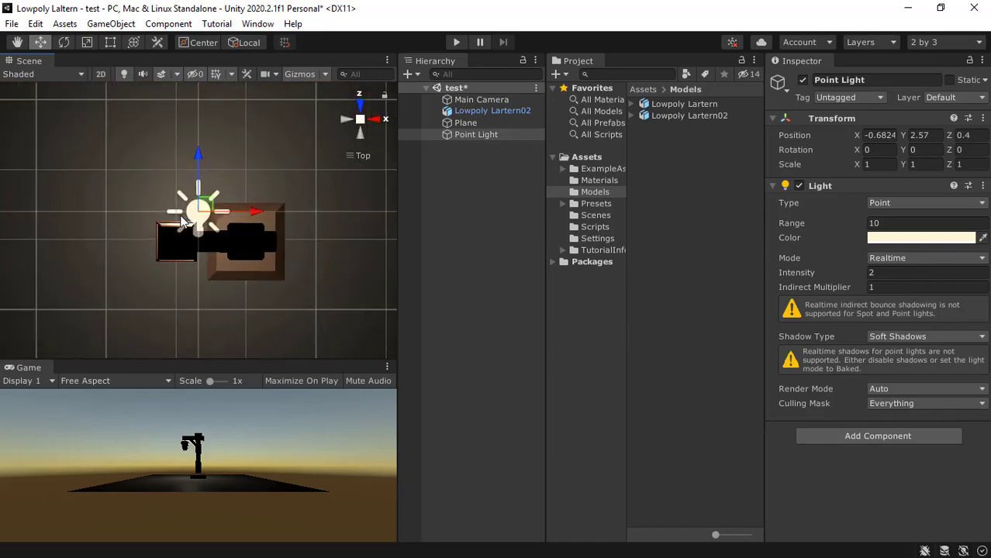
left_click_drag(208, 203, 186, 184)
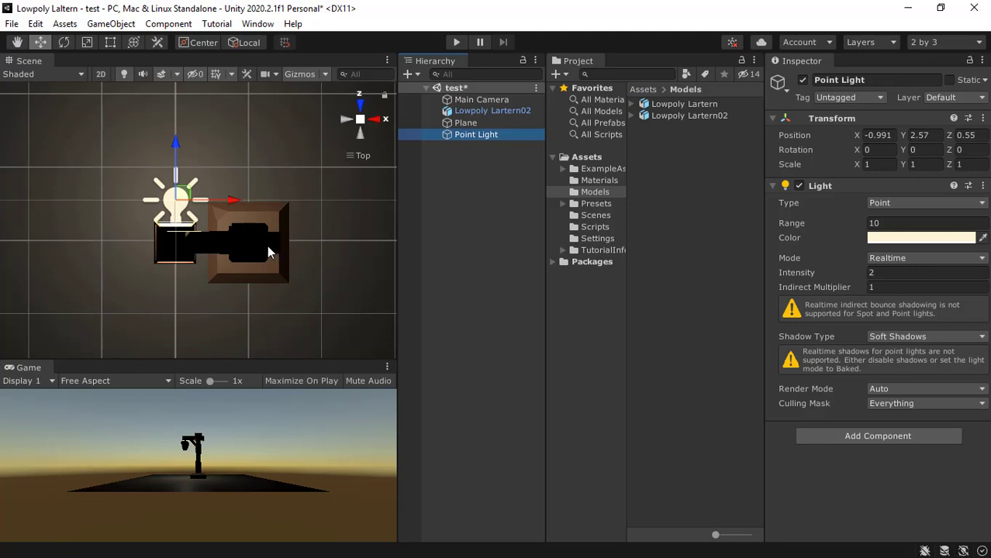
Step: Duplicate the Point Light three times and arrange the copies around the remaining sides of the lantern
key("ctrl+d")
left_click_drag(183, 200, 214, 242)
key("ctrl+d")
key("ctrl+d")
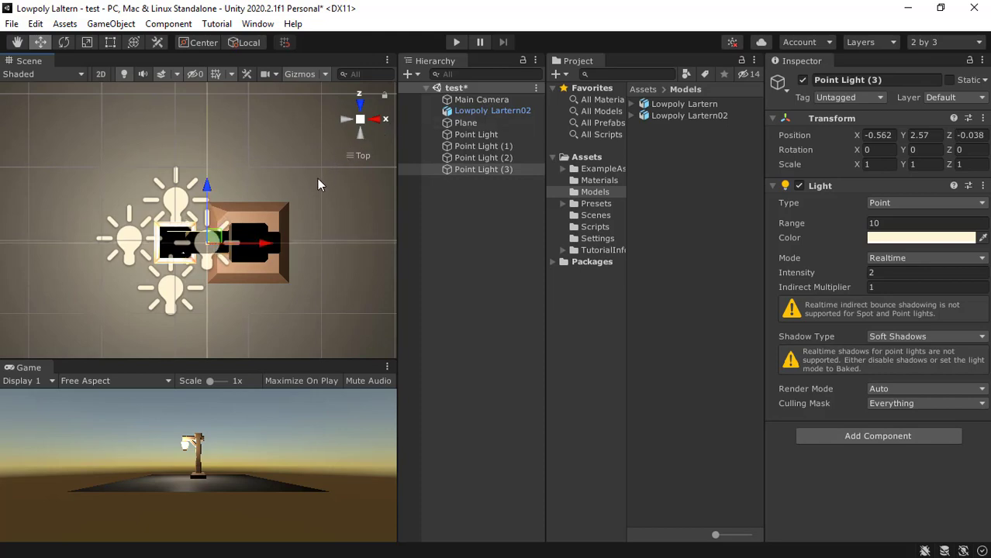
Step: Align the Main Camera with an angled, elevated scene view of the lantern side of the lamp post
left_click(374, 134)
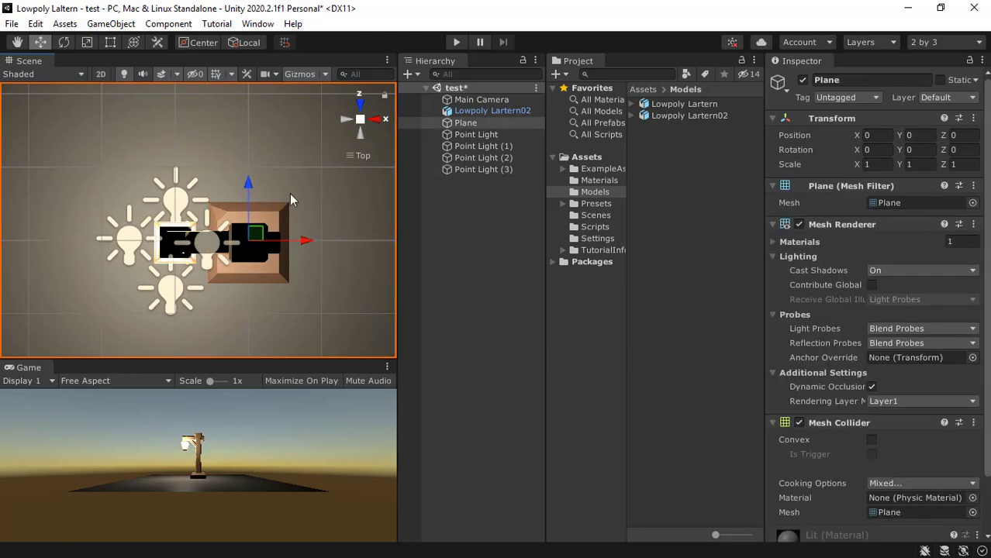
left_click(376, 119)
left_click(250, 207)
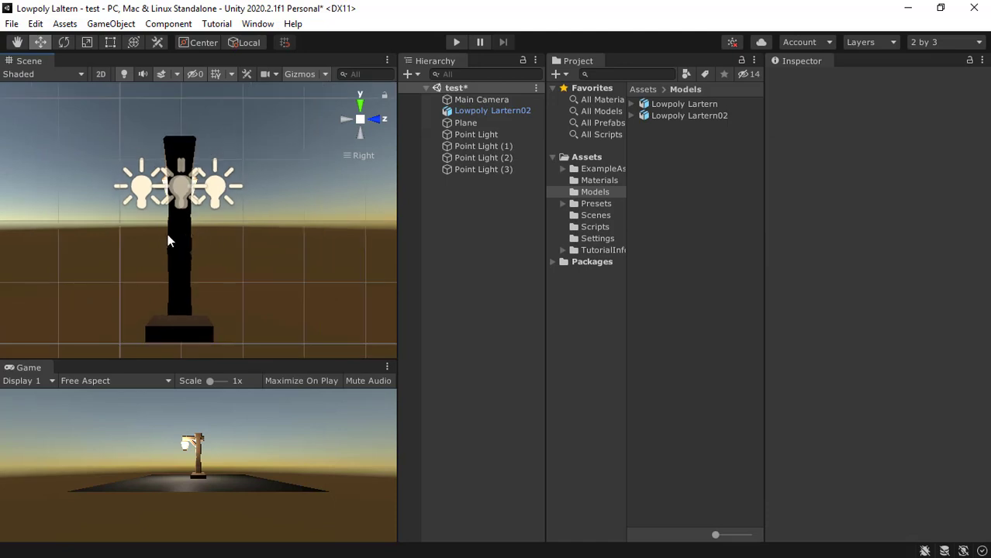
left_click_drag(98, 201, 293, 251, "alt")
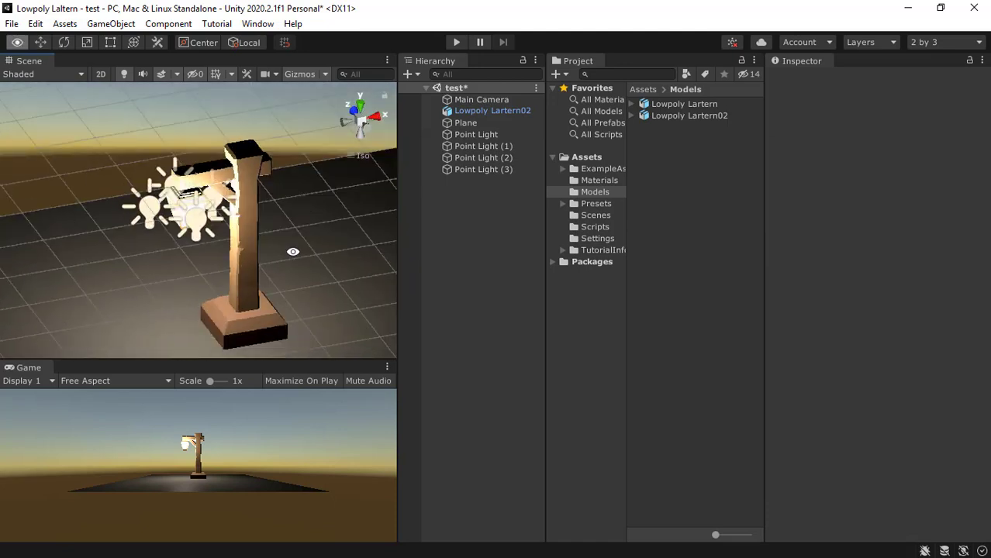
left_click(376, 119)
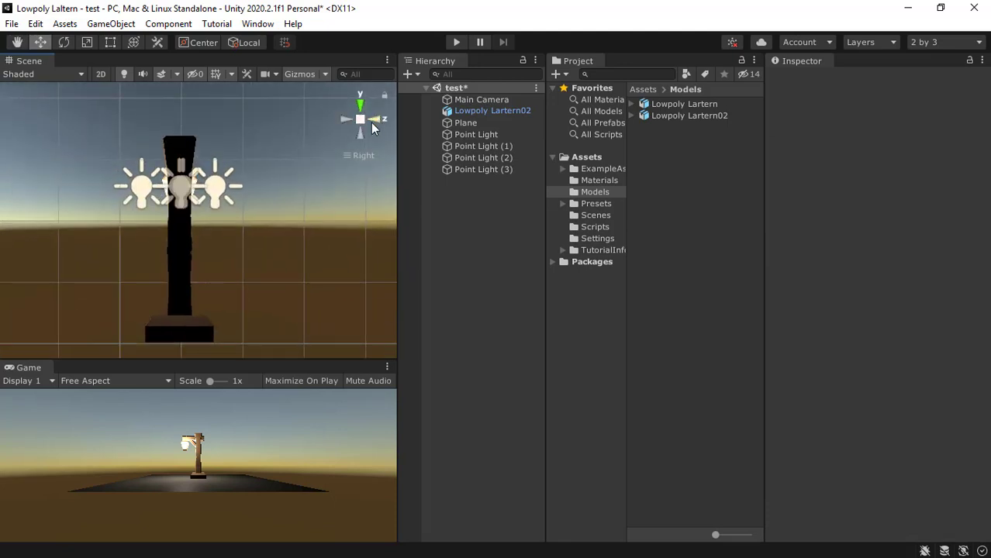
left_click(372, 122)
left_click_drag(279, 221, 196, 341, "alt")
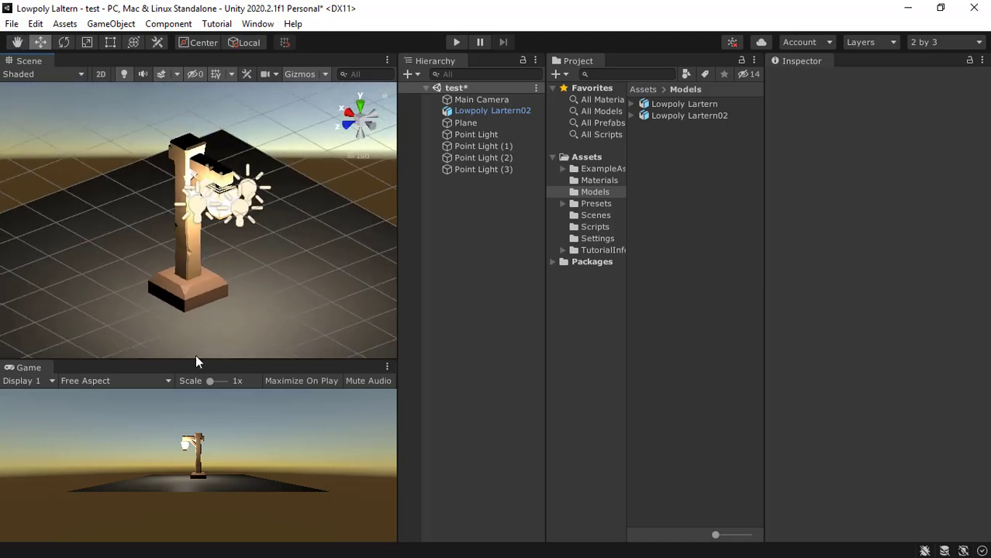
left_click(481, 101)
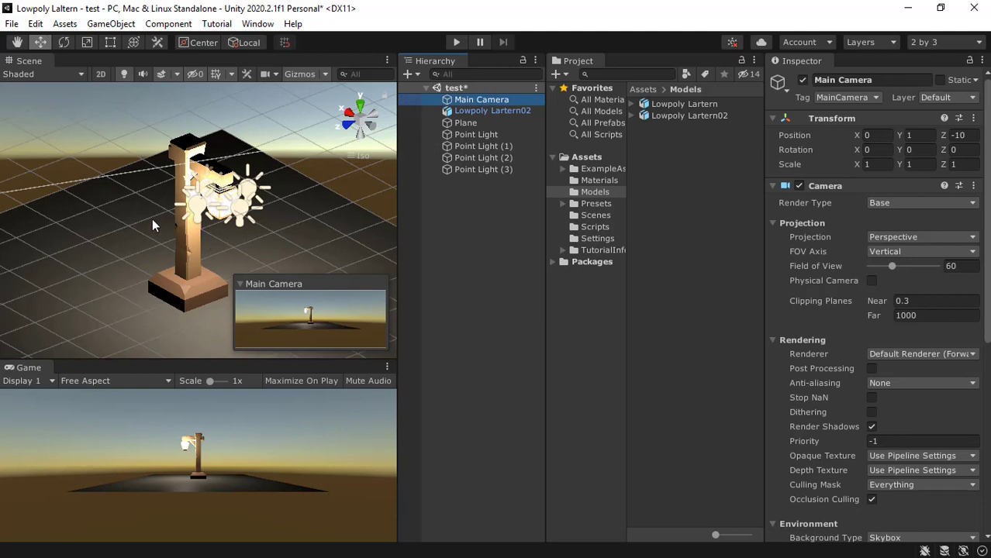
key("ctrl+shift+f")
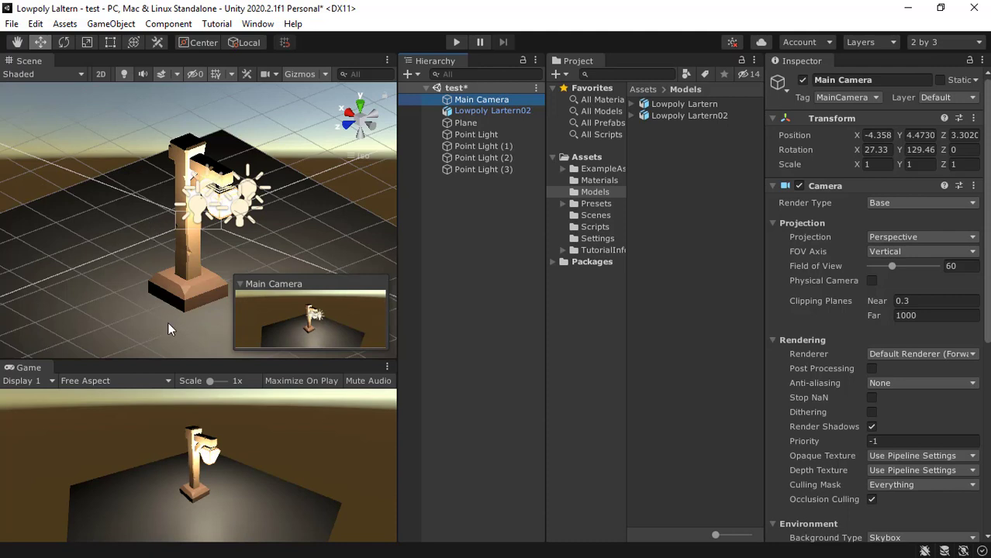
Step: Enlarge the Game view by shrinking the Scene view's height and widening both views
left_click_drag(158, 361, 156, 375)
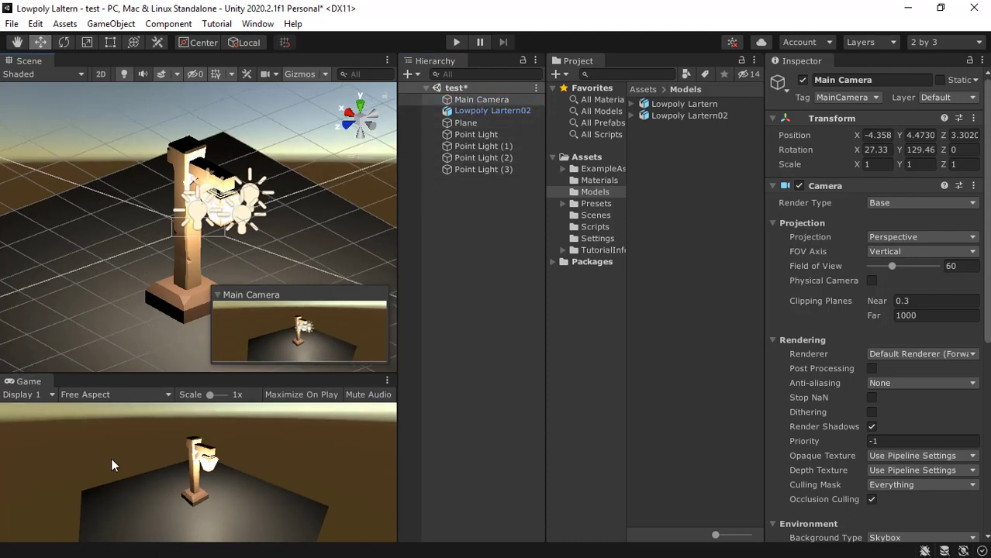
left_click_drag(169, 375, 151, 244)
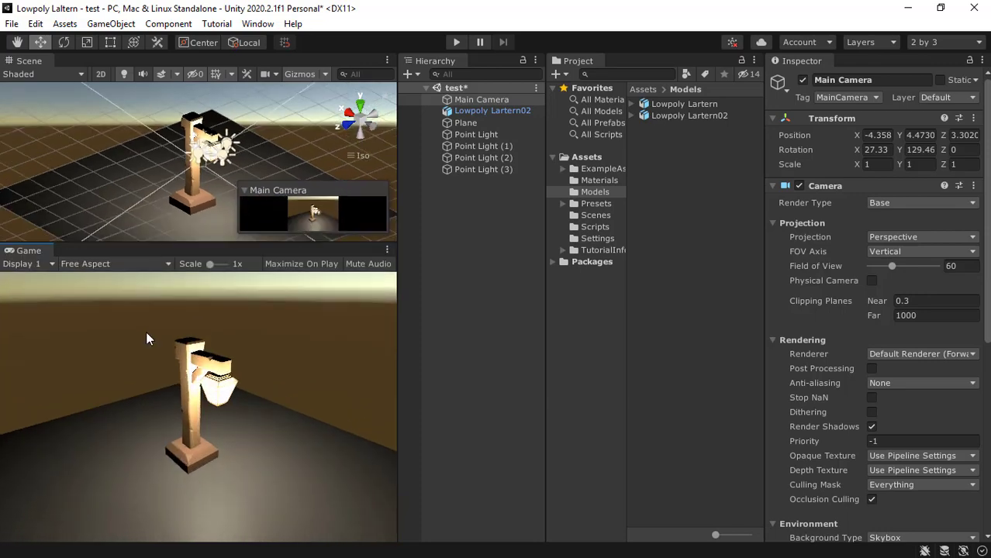
left_click_drag(397, 242, 477, 213)
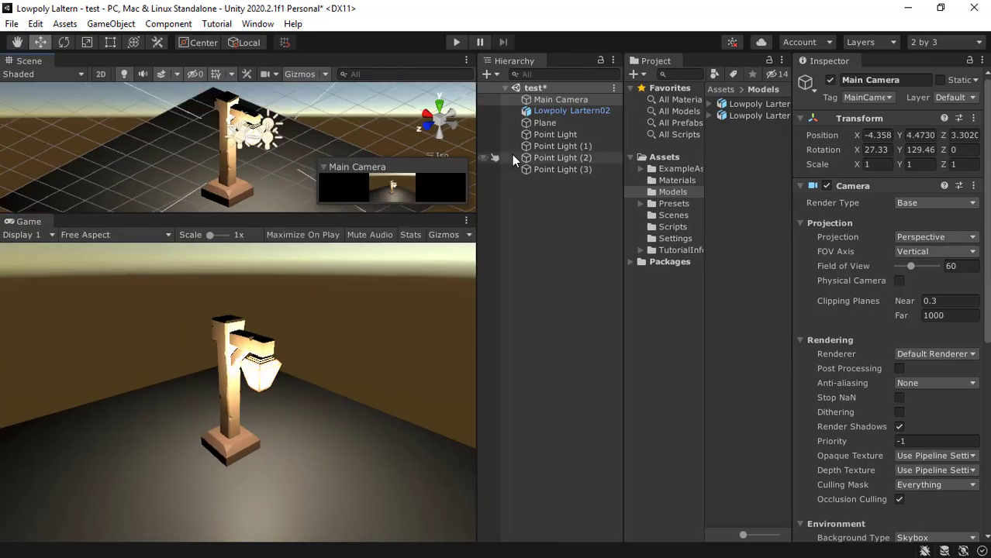
Step: Change the color of all four point lights together to a warm yellow, about FFD45D
left_click(561, 136)
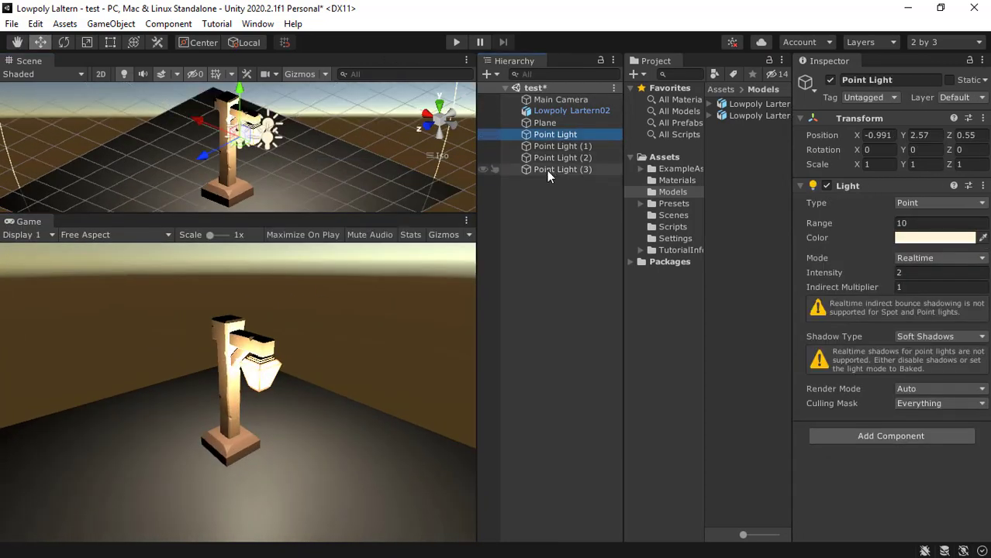
left_click(548, 171, "shift")
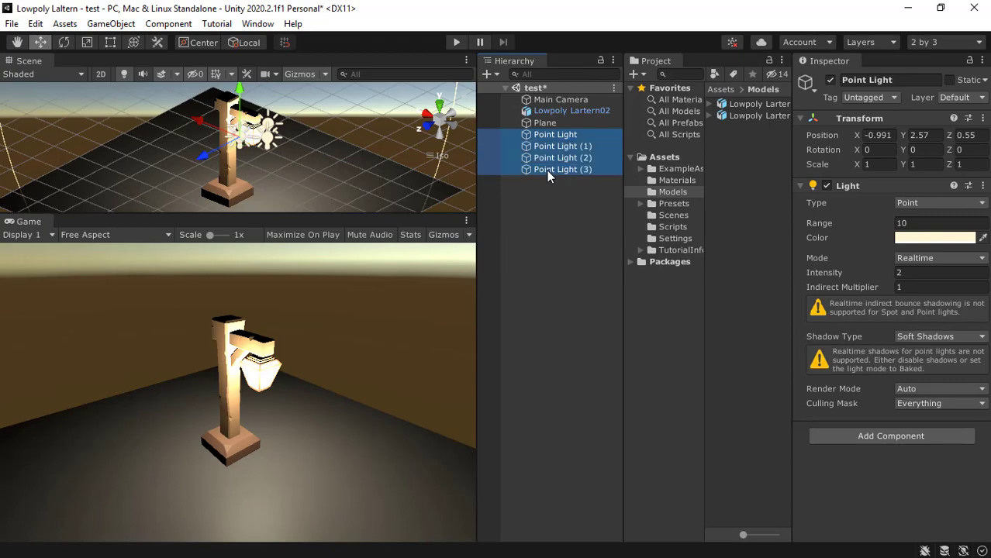
left_click(911, 237)
mouse_move(908, 291)
left_mouse_down()
mouse_move(904, 266)
mouse_move(920, 249)
mouse_move(909, 238)
mouse_move(896, 283)
mouse_move(912, 277)
left_mouse_up()
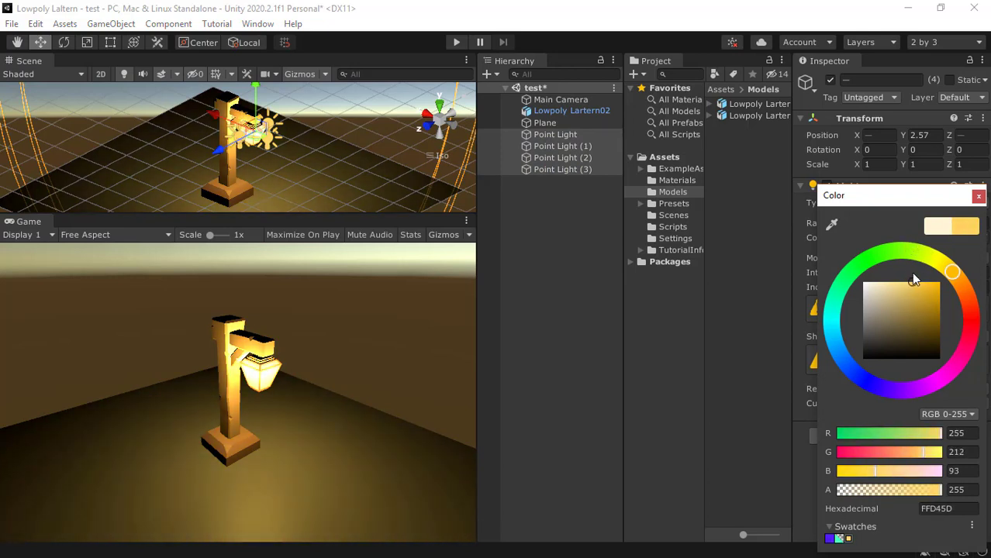
left_click(978, 197)
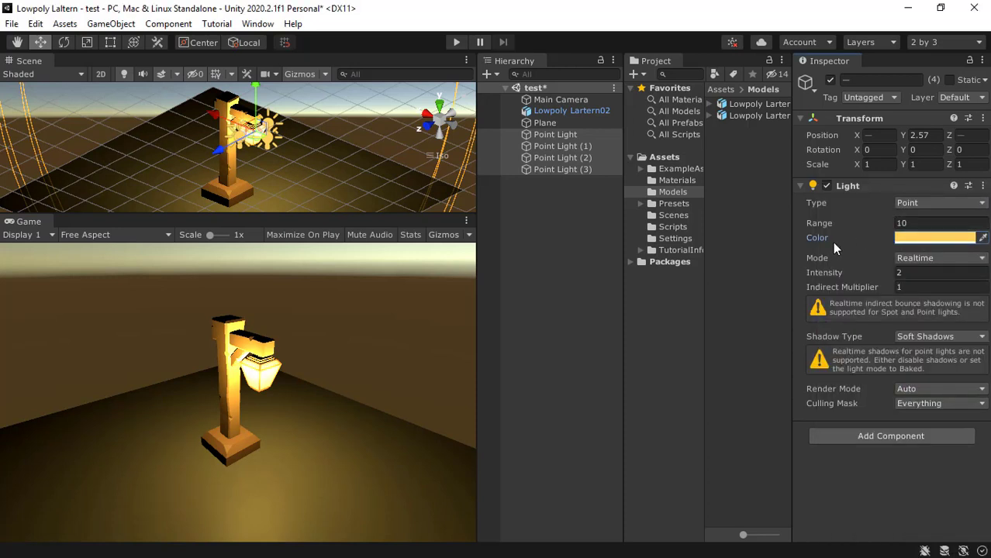
Step: Set the range of the four point lights to 5
left_click(911, 223)
type("5")
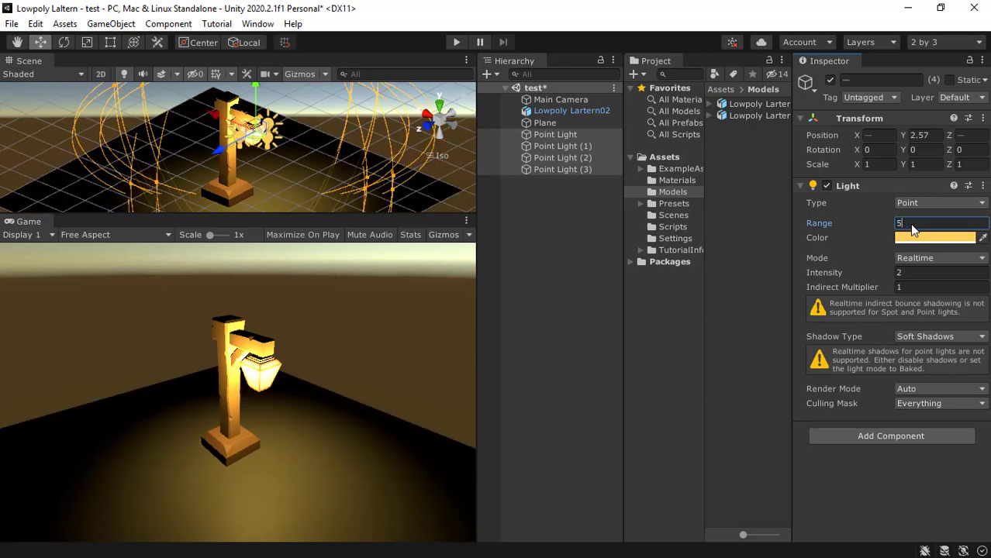
left_click(712, 205)
Step: Try intensities of 10 and 5 on the four point lights, and set the intensity back to 2
left_click(903, 275)
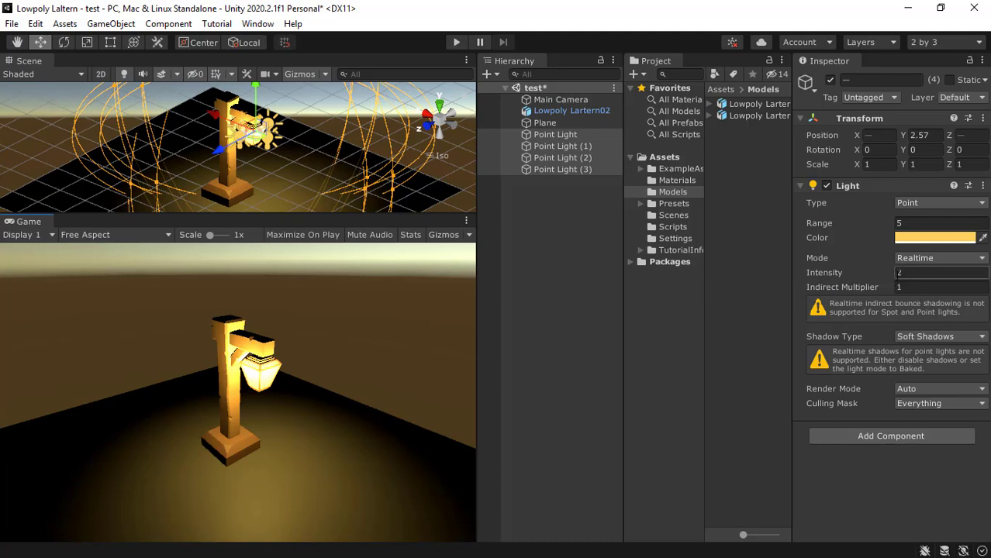
double_click(908, 276)
type("10")
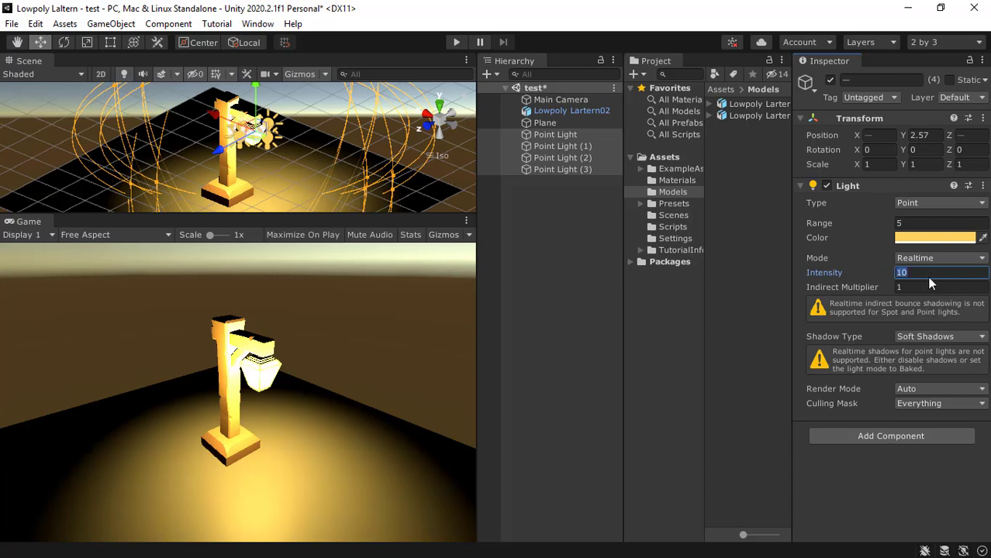
type("5")
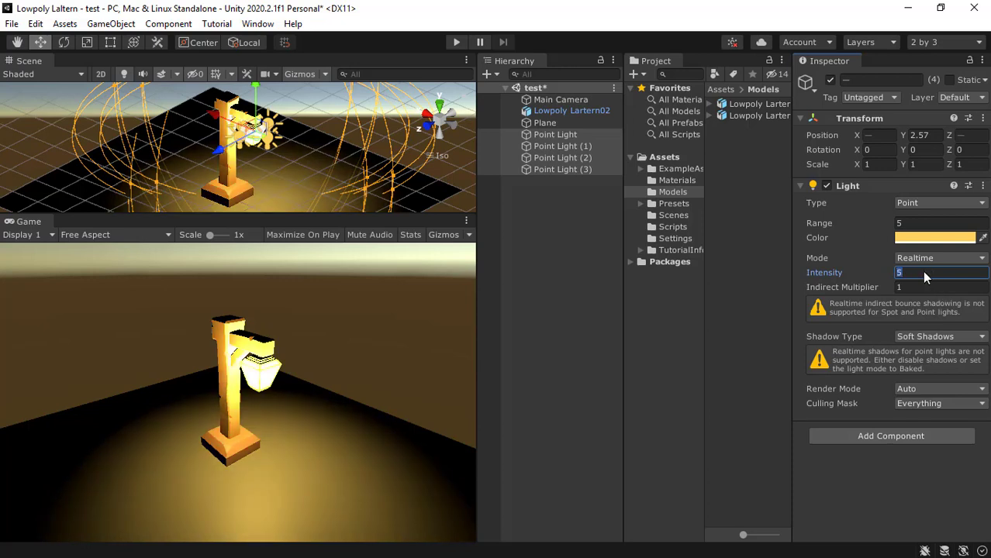
type("2")
left_click(325, 353)
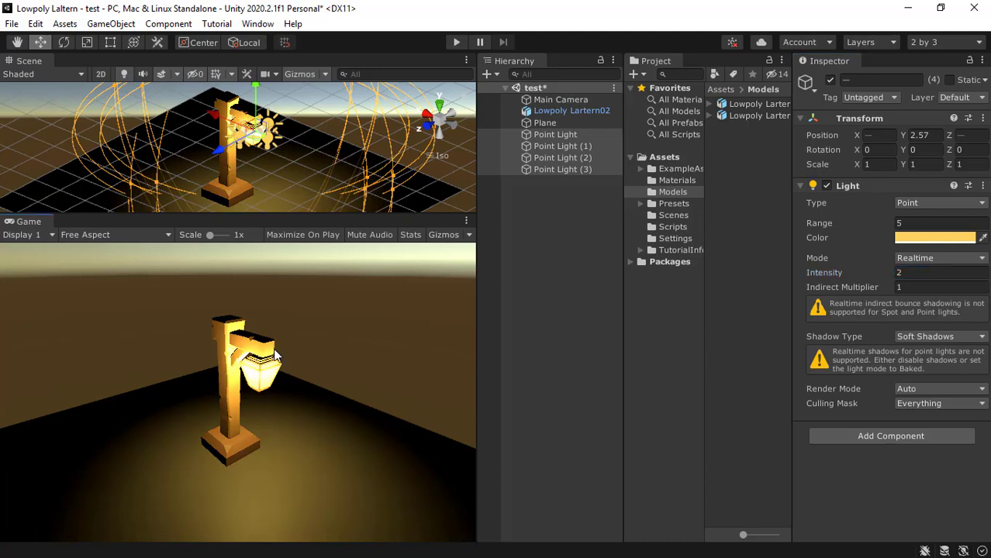
Step: Save the scene and set the intensity of the four selected point lights to 1
key("ctrl+s")
left_click(913, 273)
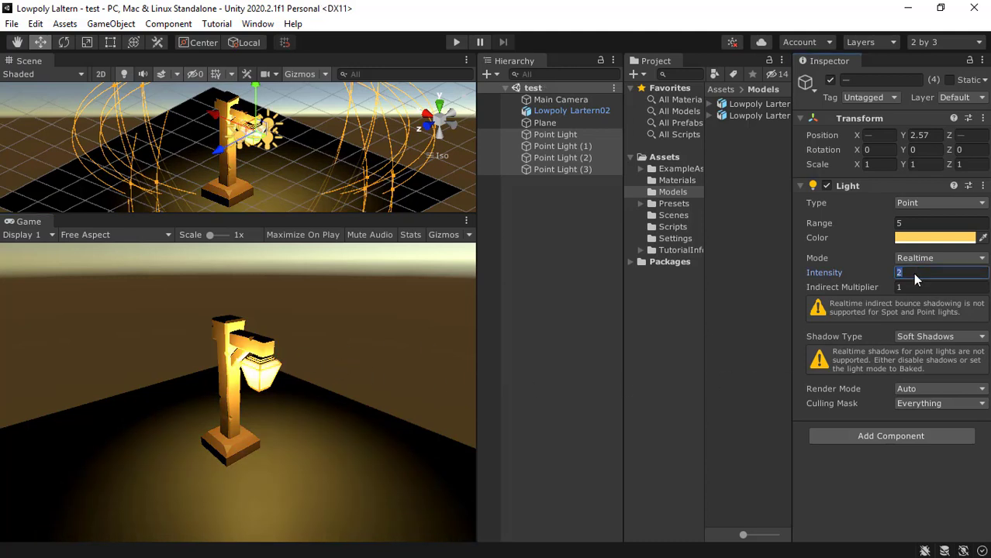
type("1")
left_click(16, 385)
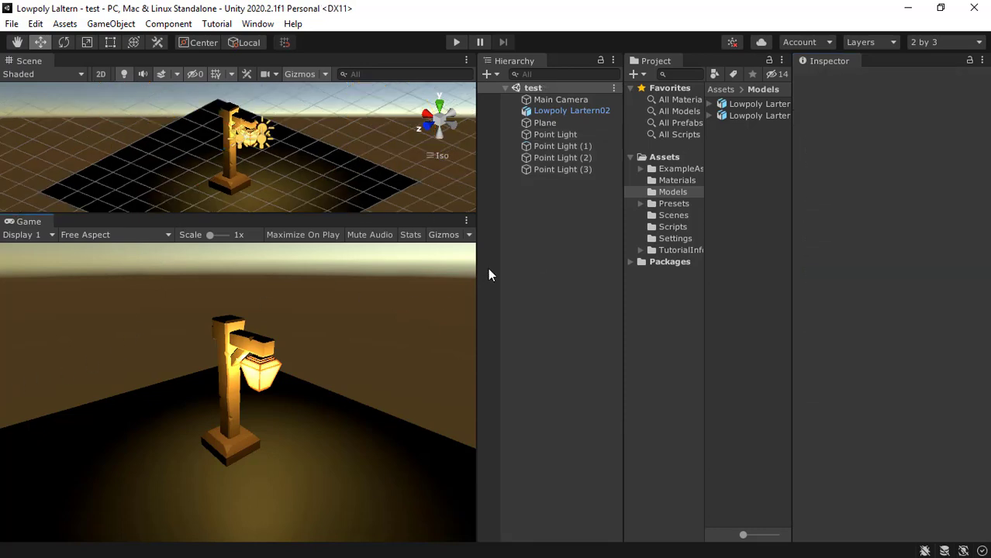
Step: Add a Global Volume to the scene and create a new volume profile for it
left_click(489, 74)
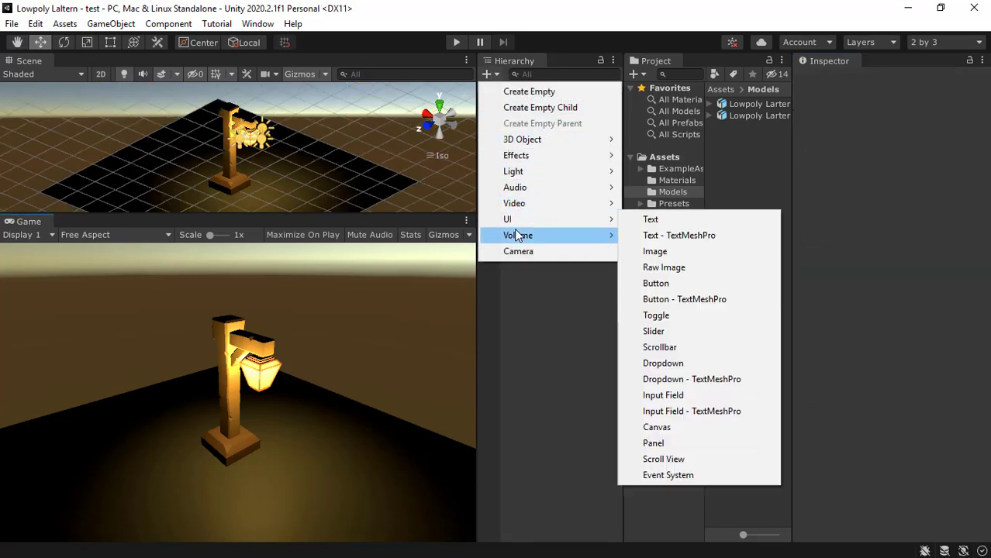
mouse_move(534, 235)
left_click(663, 235)
left_click(915, 276)
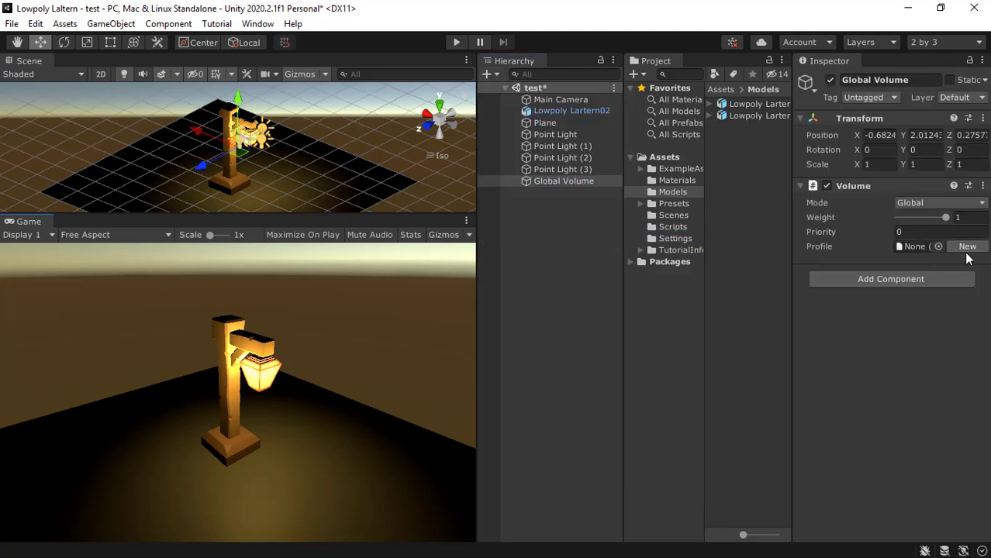
left_click(967, 246)
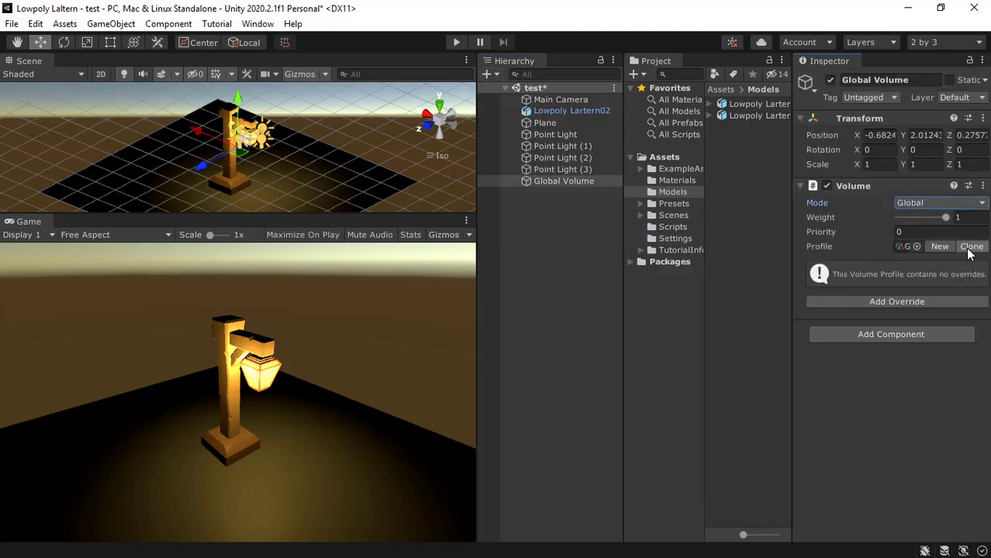
Step: Add a Bloom override to the Global Volume and enable all its Bloom settings from Threshold through Skip Iterations
left_click(907, 301)
left_click(874, 357)
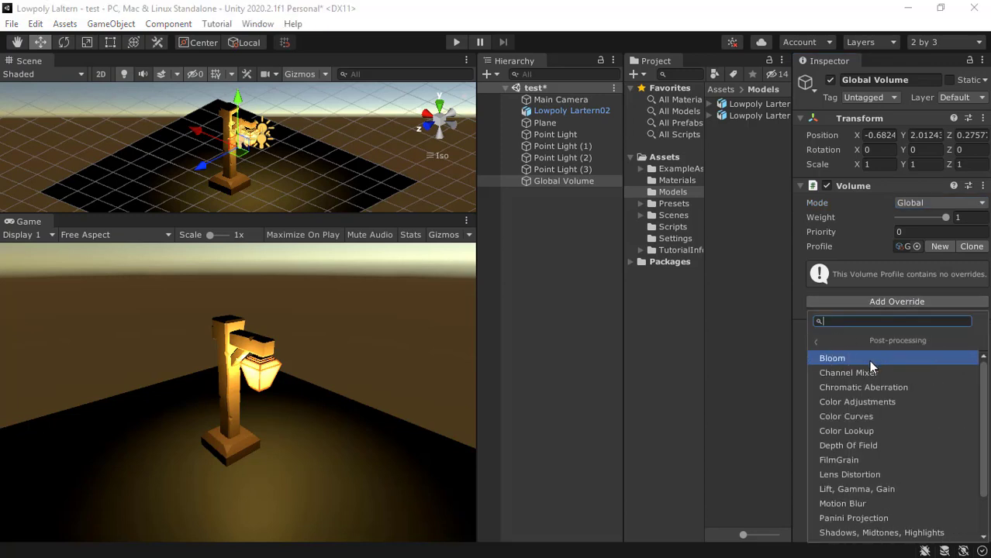
left_click(865, 358)
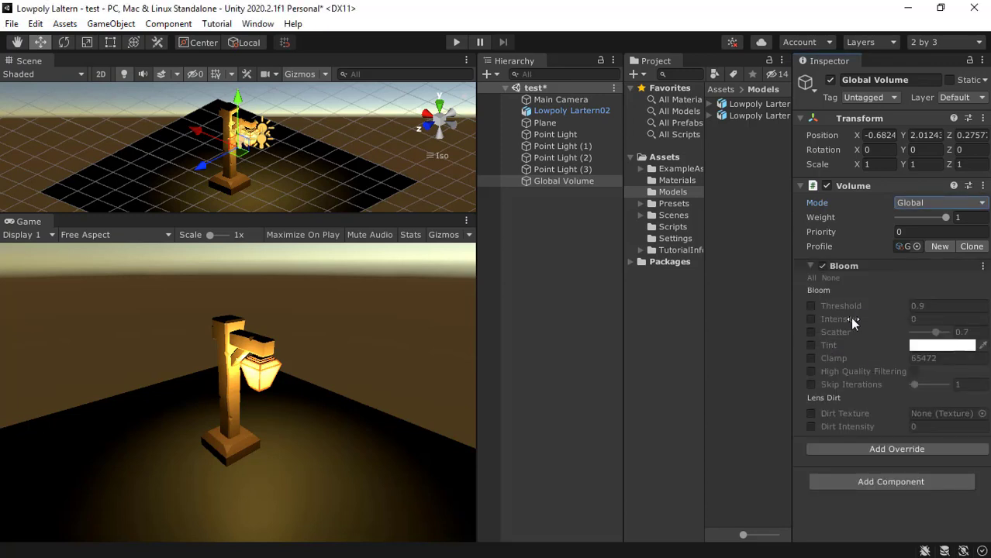
left_click(811, 306)
left_click(810, 319)
left_click(810, 332)
left_click(811, 345)
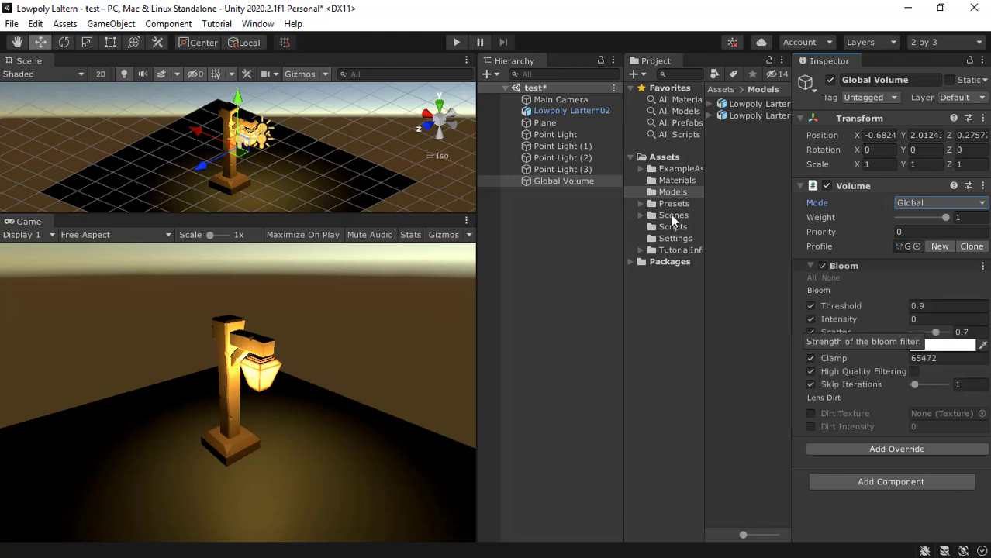
Step: Set the Bloom intensity to 5 and enable Post Processing on the Main Camera
left_click(849, 319)
left_click_drag(849, 320, 934, 325)
left_click(935, 325)
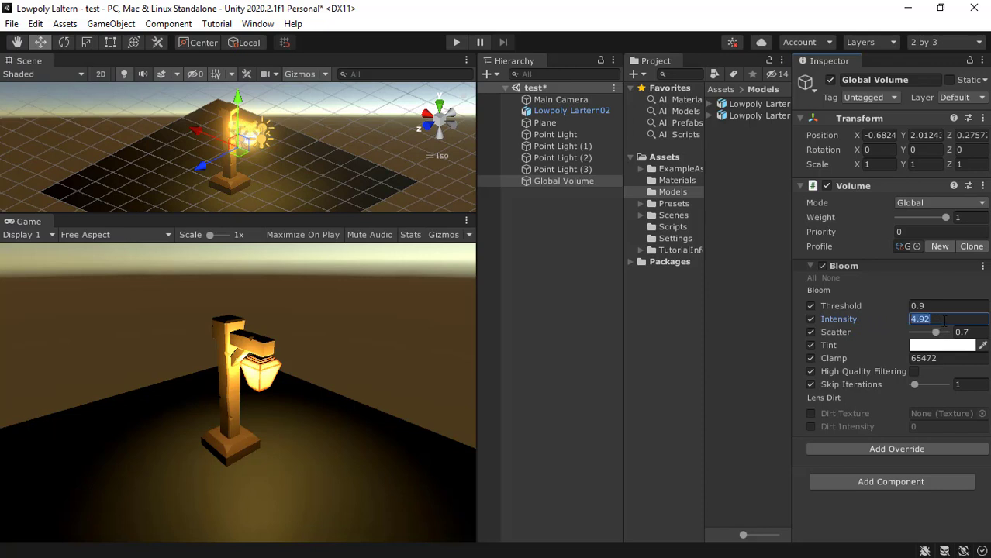
type("5")
left_click(364, 362)
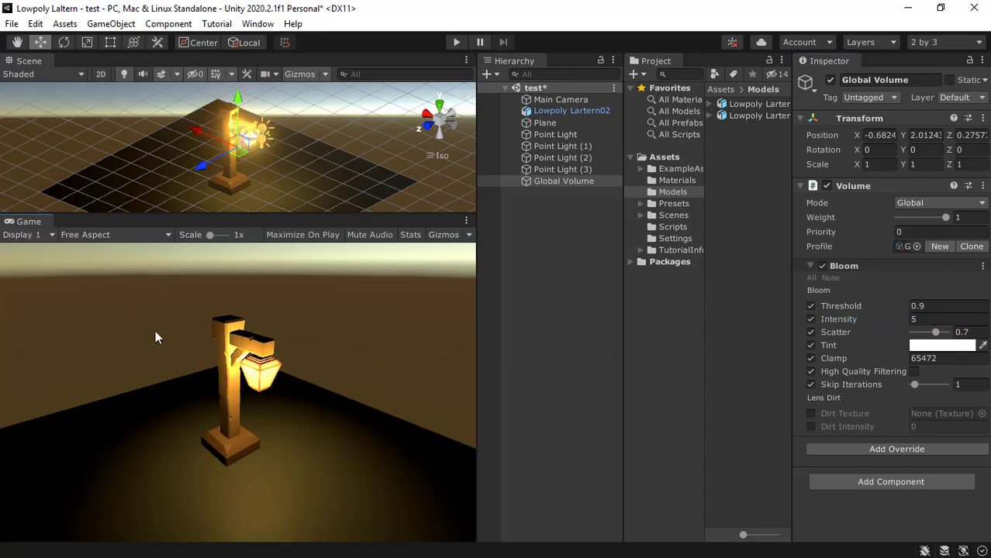
left_click(559, 99)
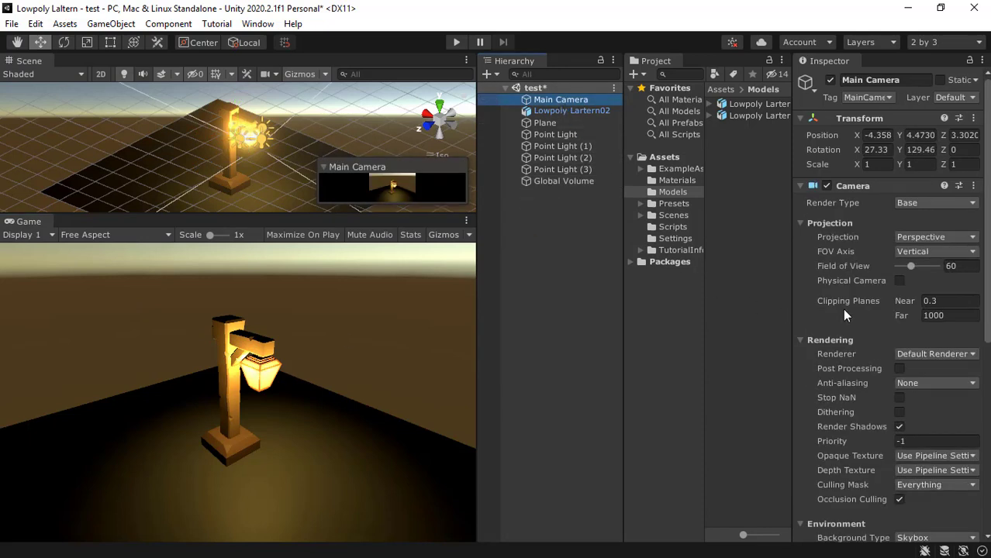
left_click(899, 369)
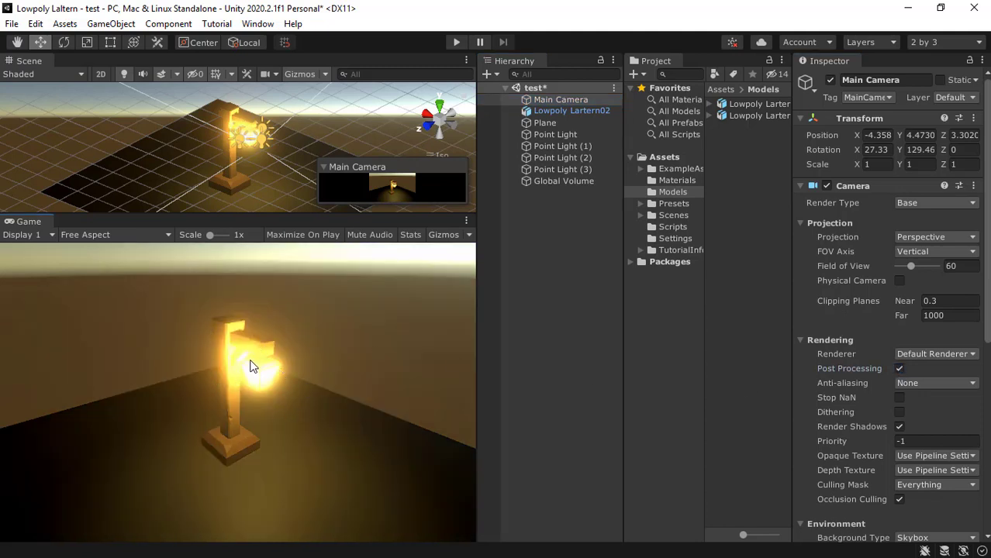
Step: Tune the Global Volume's Bloom to an intensity of about 1.09, a threshold of 1.5 and a lower scatter
left_click(555, 182)
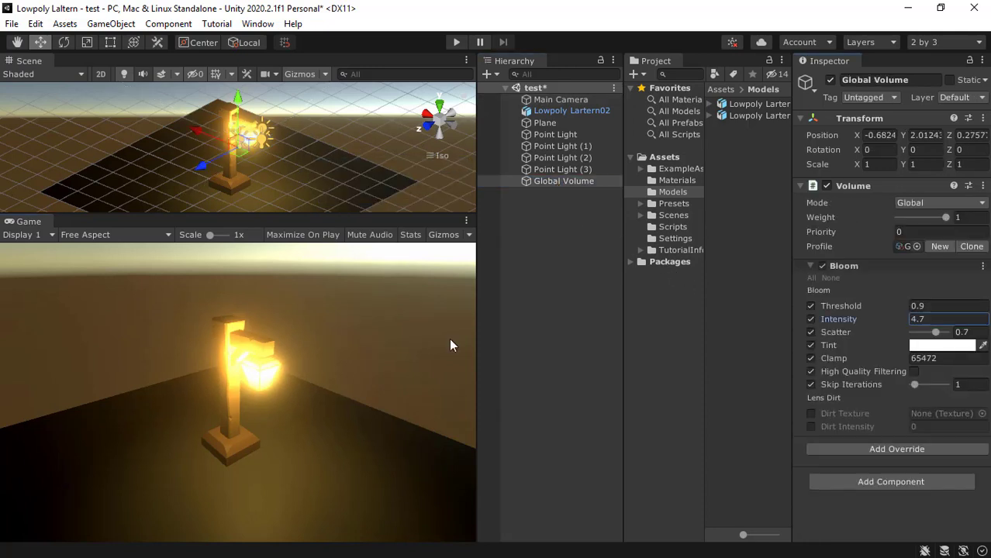
left_click_drag(851, 320, 820, 306)
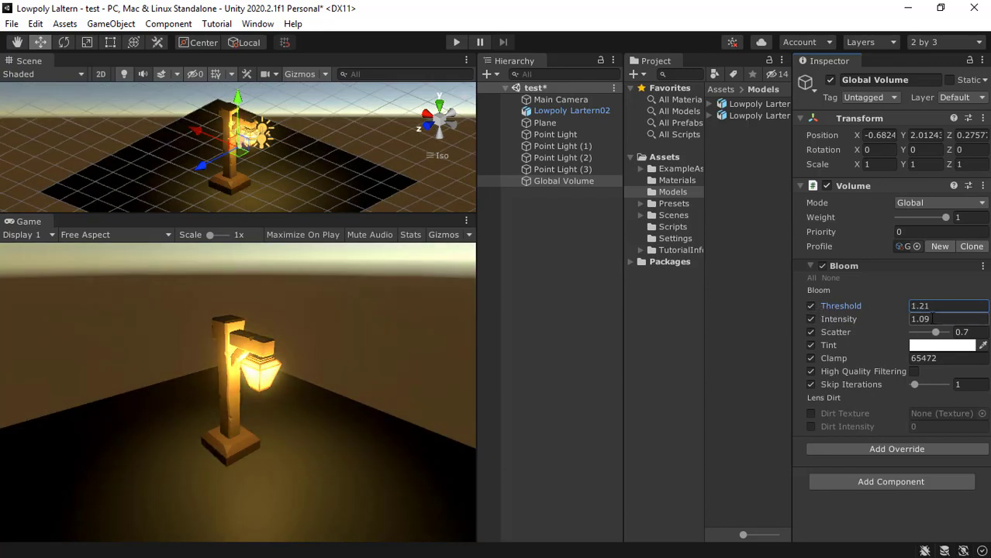
left_click(939, 307)
type("1.5")
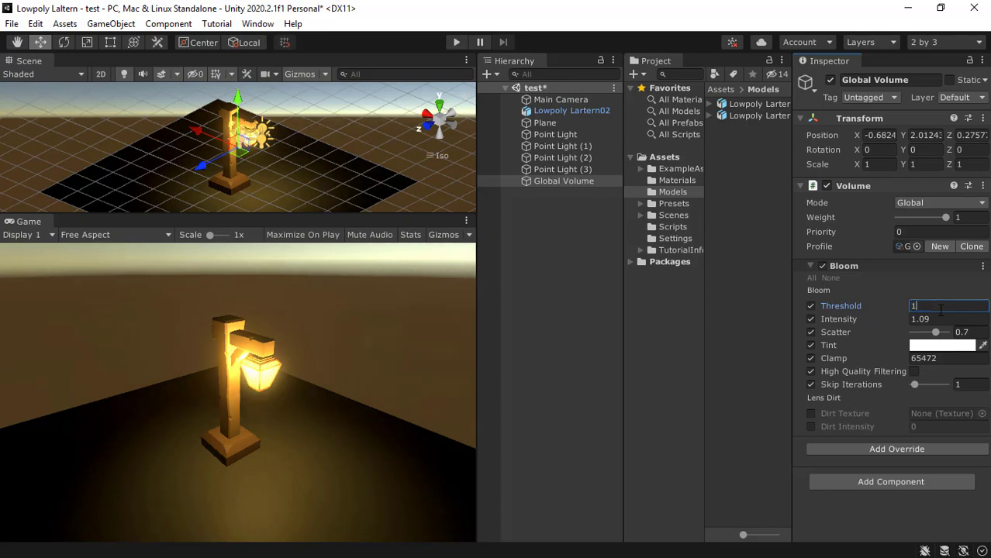
left_click(144, 346)
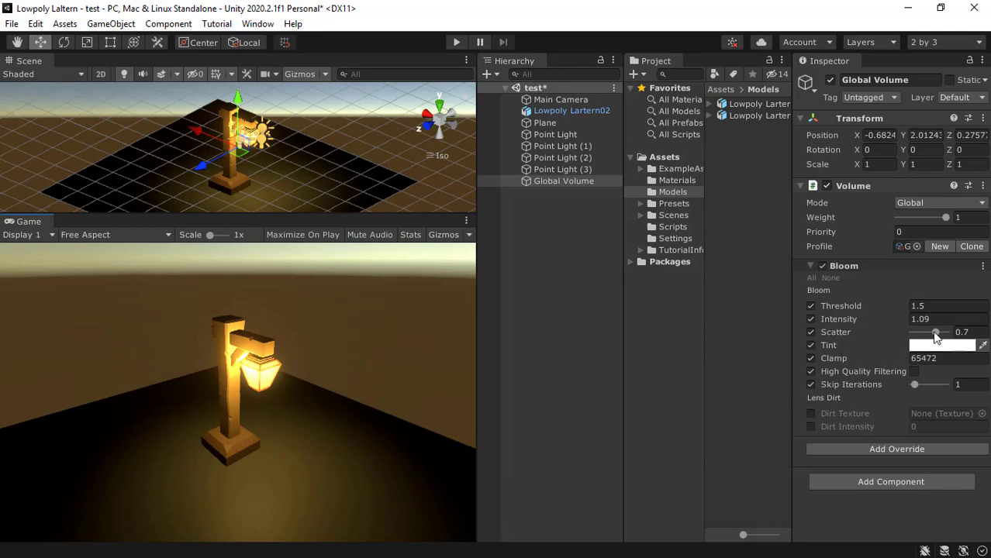
mouse_move(935, 332)
left_mouse_down()
mouse_move(922, 331)
mouse_move(947, 340)
mouse_move(913, 350)
mouse_move(933, 349)
mouse_move(921, 345)
left_mouse_up()
left_click(303, 347)
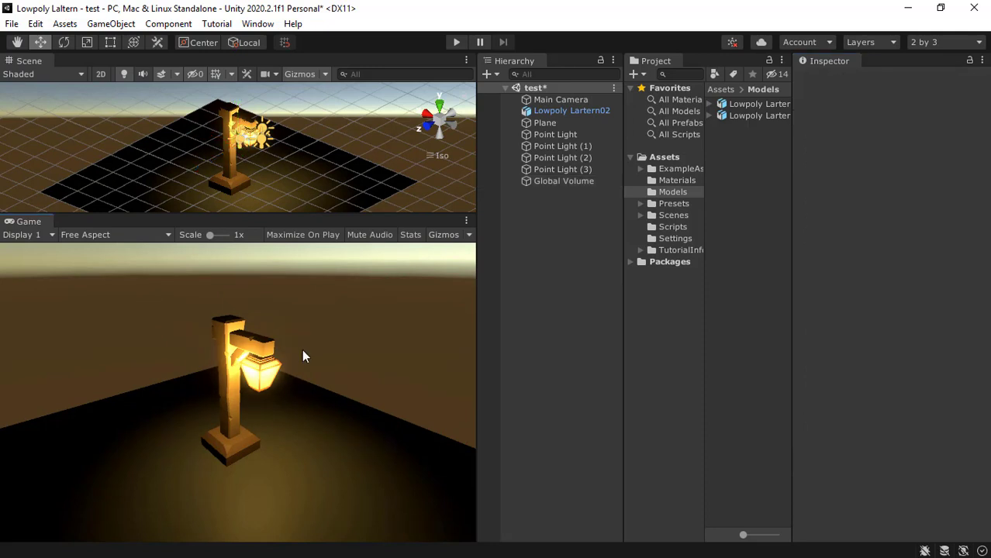
Step: Set the range of all four point lights together to 7
left_click(545, 134)
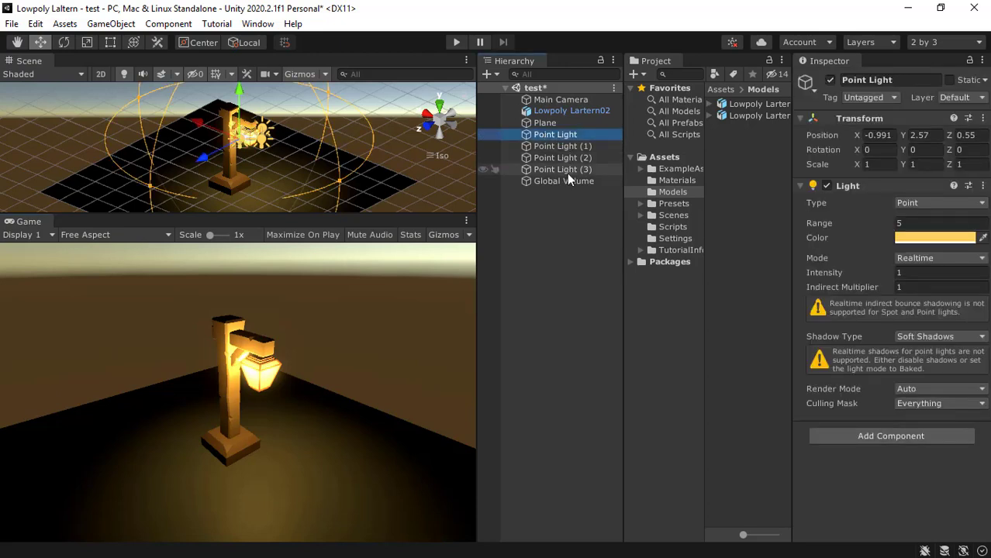
left_click(568, 169, "shift")
scroll(397, 173, "down", 1)
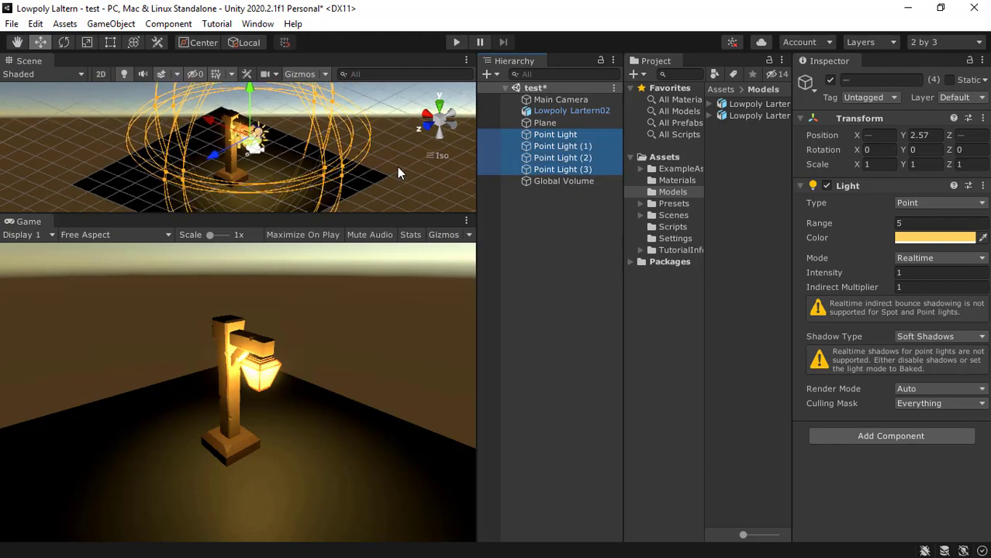
left_click_drag(815, 223, 832, 224)
double_click(911, 223)
type("7")
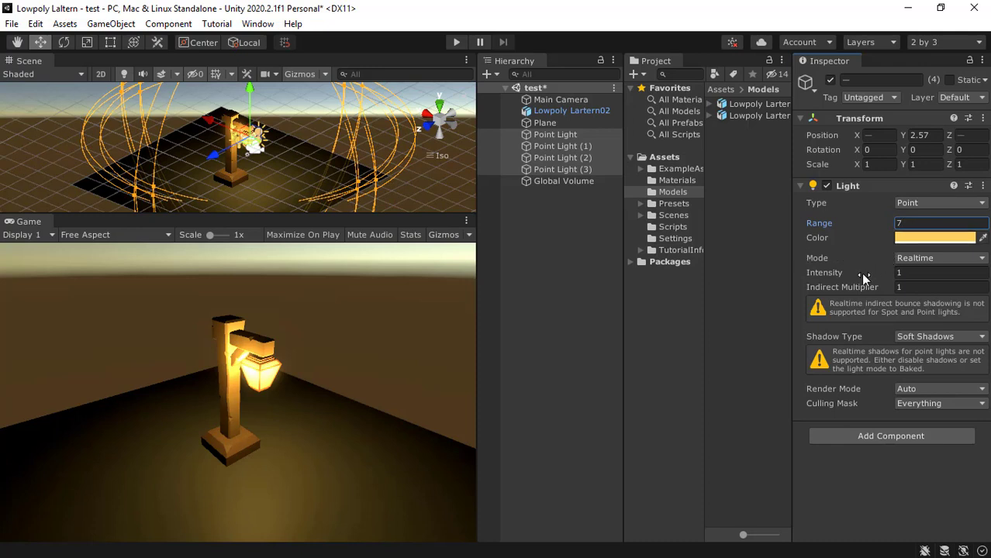
Step: Try an intensity of 2 on the four point lights, and reduce it to 1.5
left_click(911, 273)
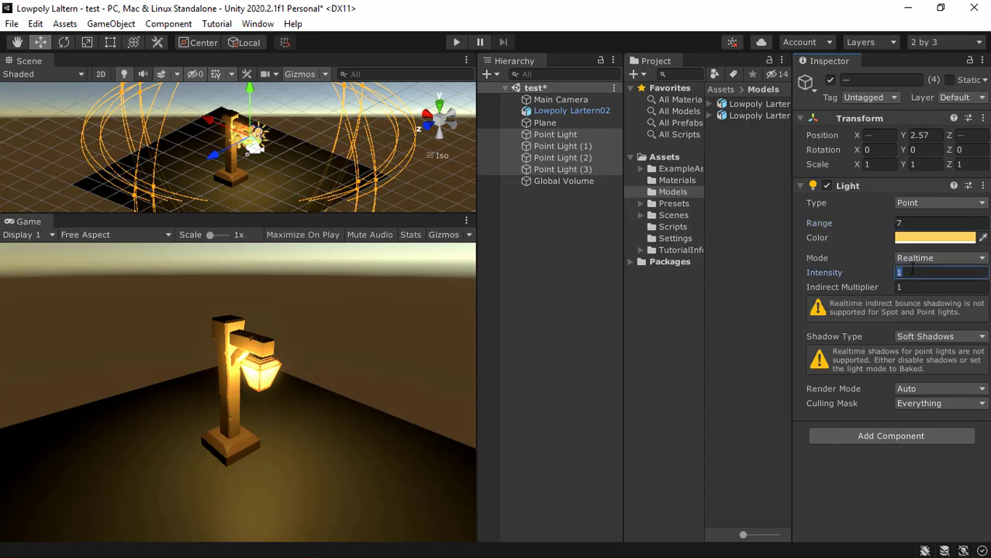
type("2")
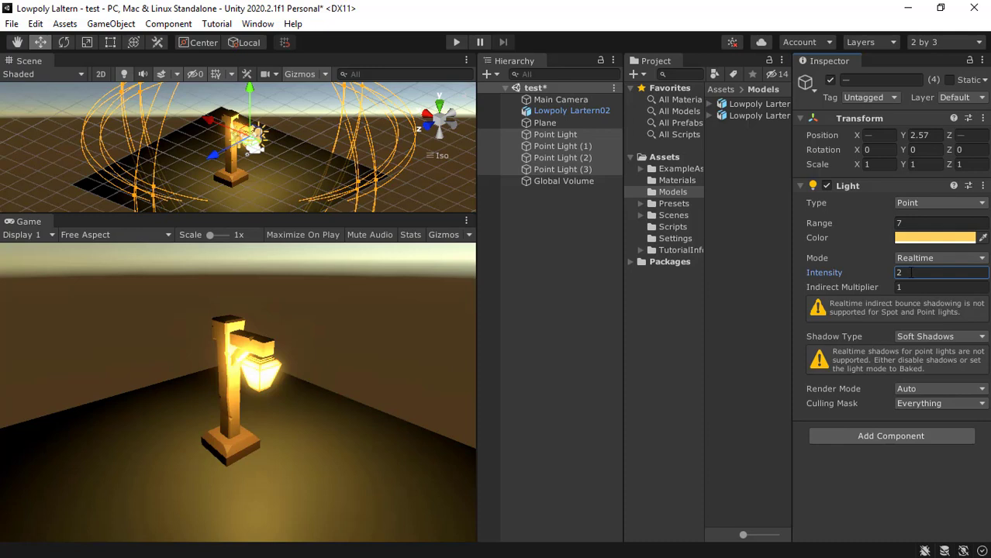
double_click(924, 271)
type("1.5")
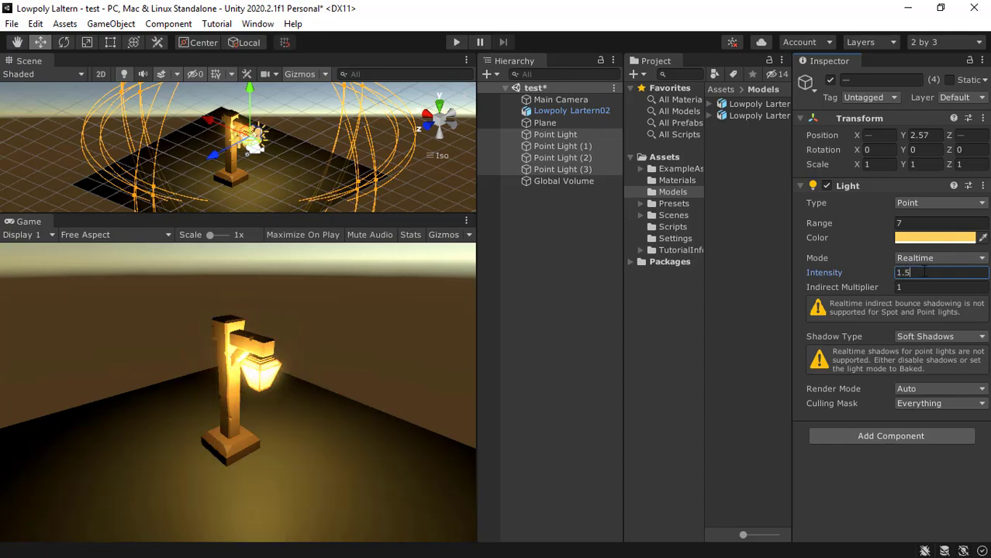
Step: Preview the lit lamp post in a maximized play mode run, and stop the run
left_click(411, 124)
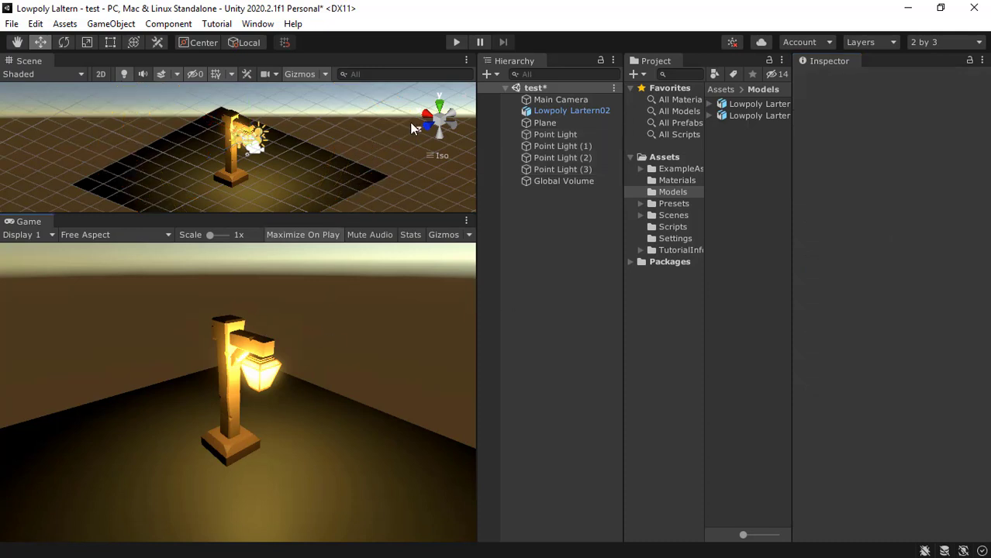
left_click(454, 42)
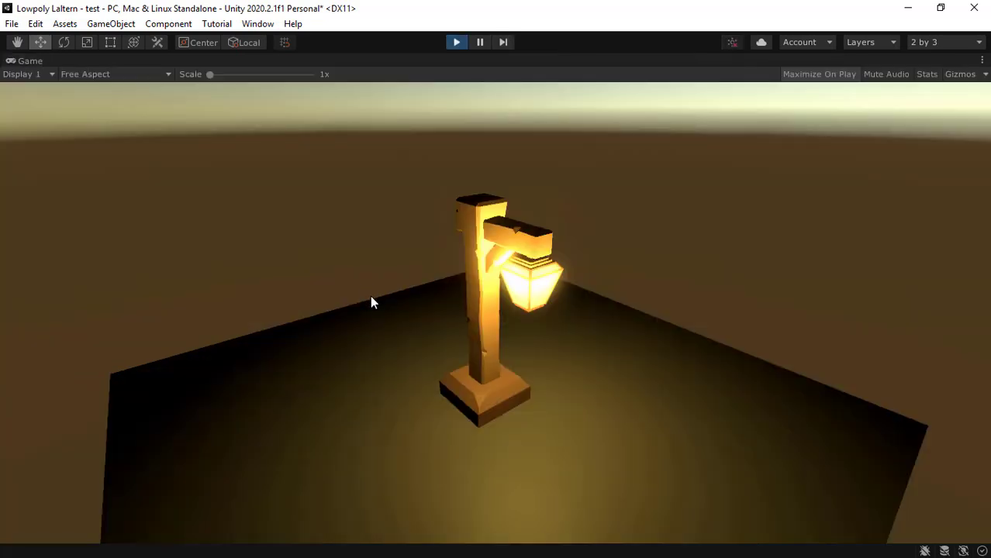
key("ctrl+p")
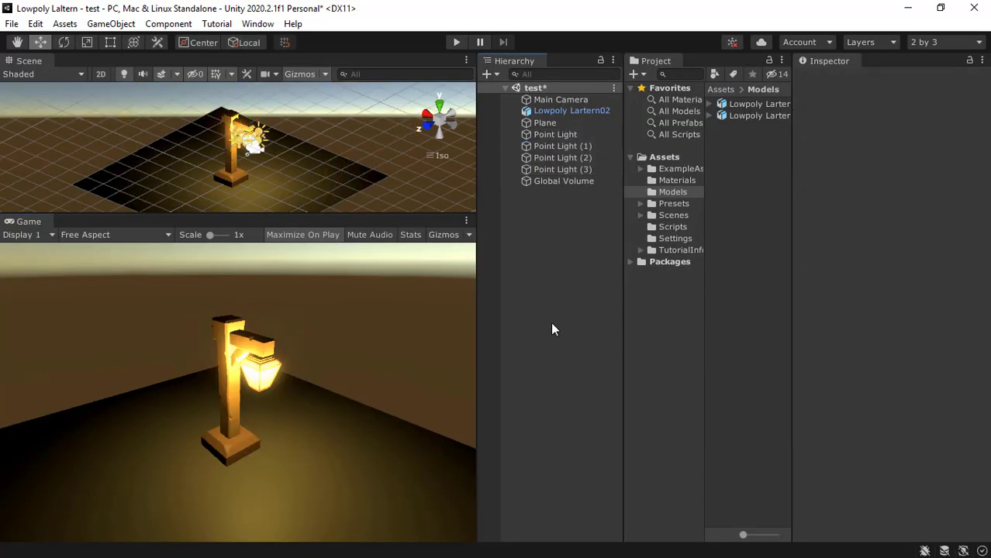
Step: Set the intensity of all four point lights to 0.5 and save the scene
left_click(555, 134)
left_click(552, 169, "shift")
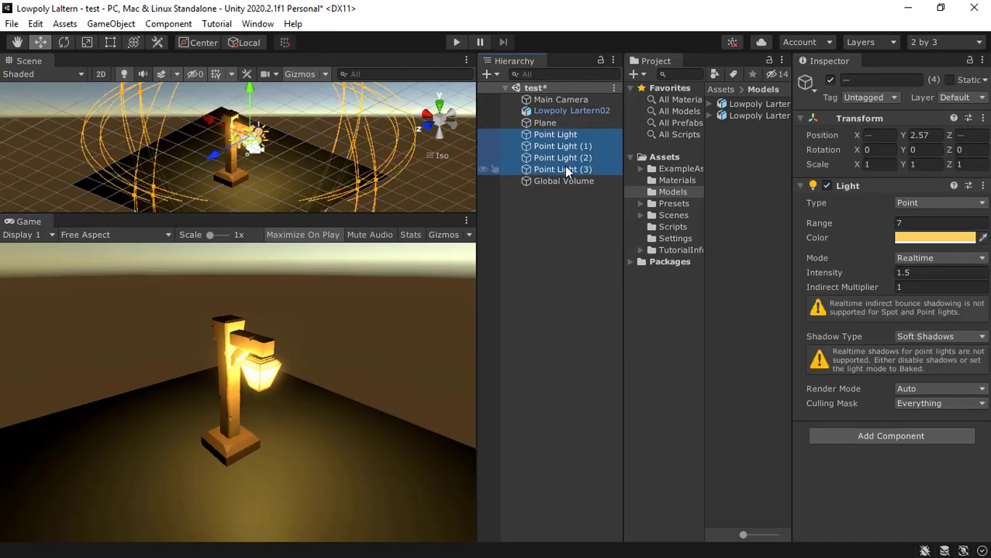
left_click(913, 273)
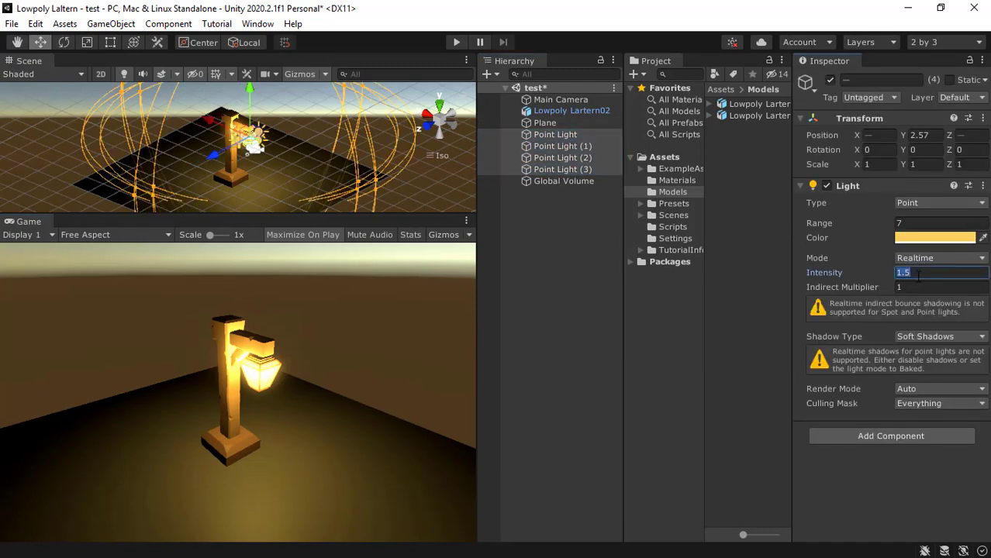
type("0.5")
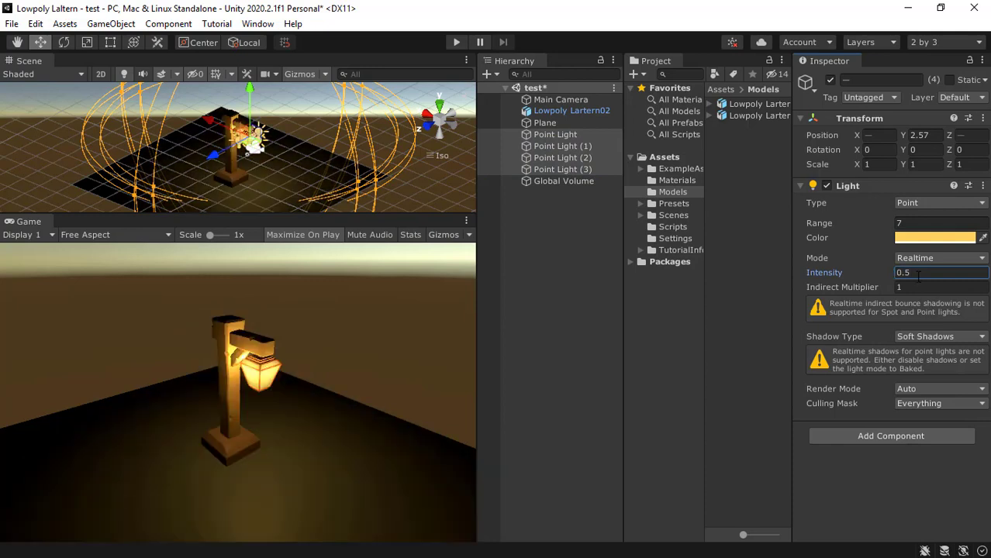
left_click(123, 398)
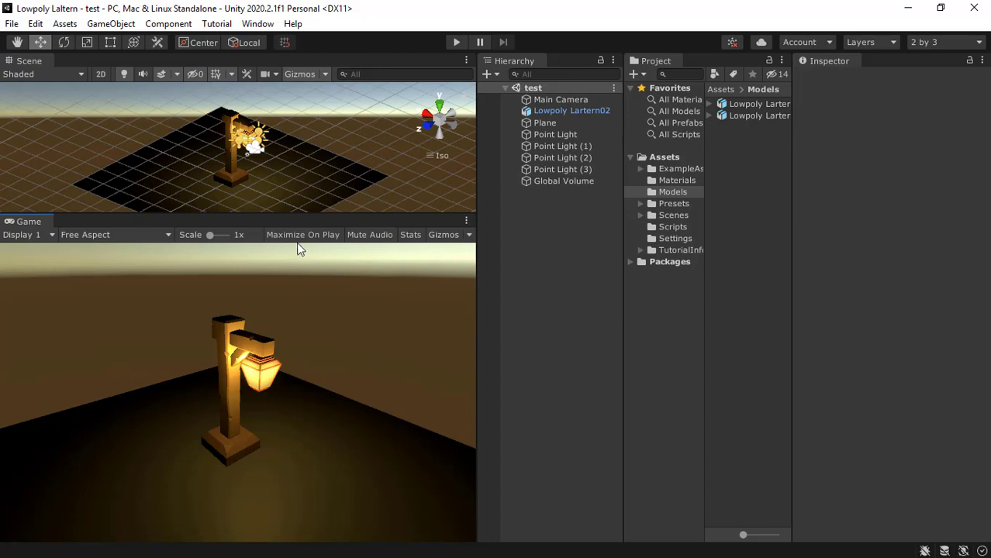
Step: Run the scene maximized in play mode and show the rendering statistics
left_click(454, 40)
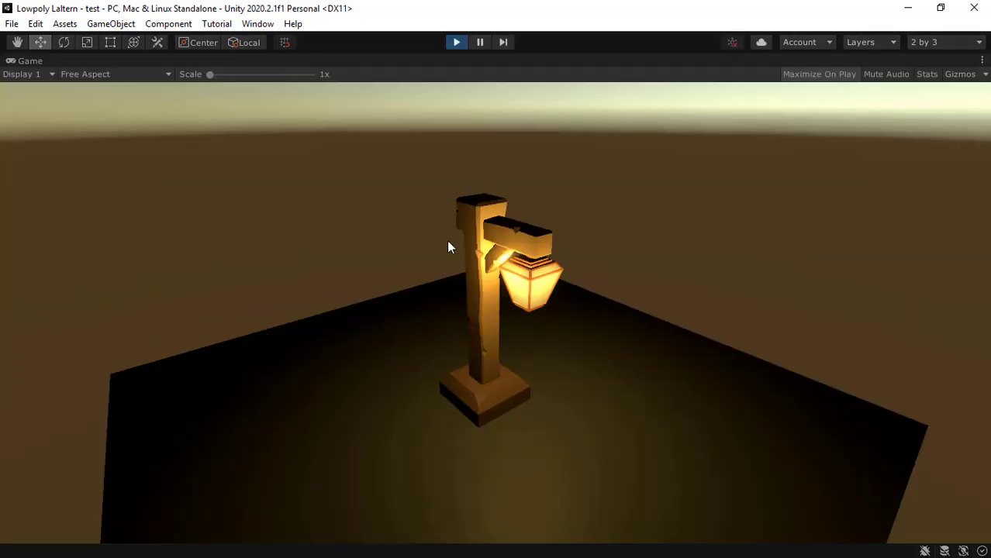
left_click(921, 75)
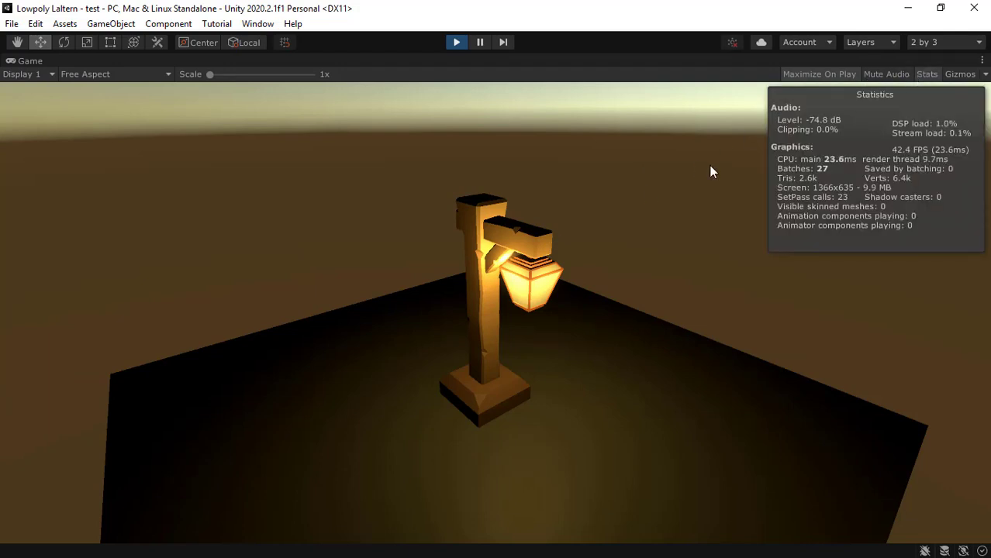